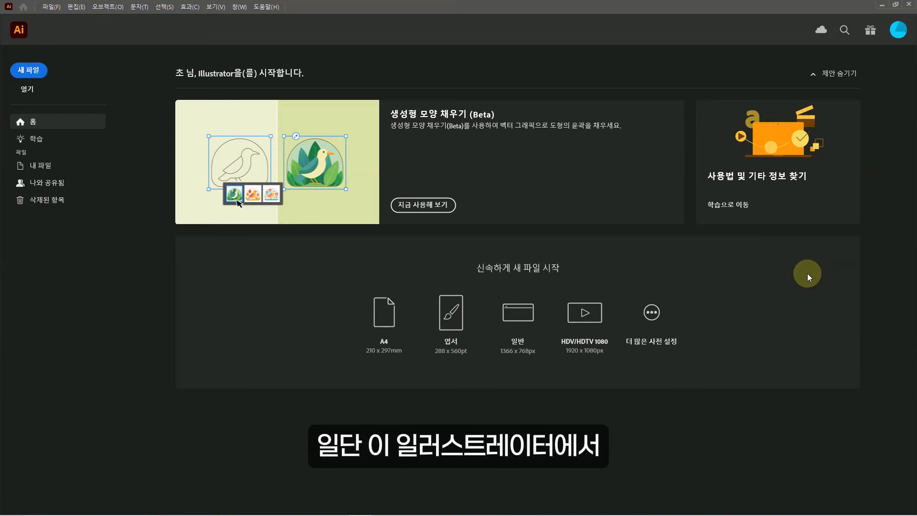
- Create a new print document from the A4 preset (210 x 297 mm)
key("ctrl+n")
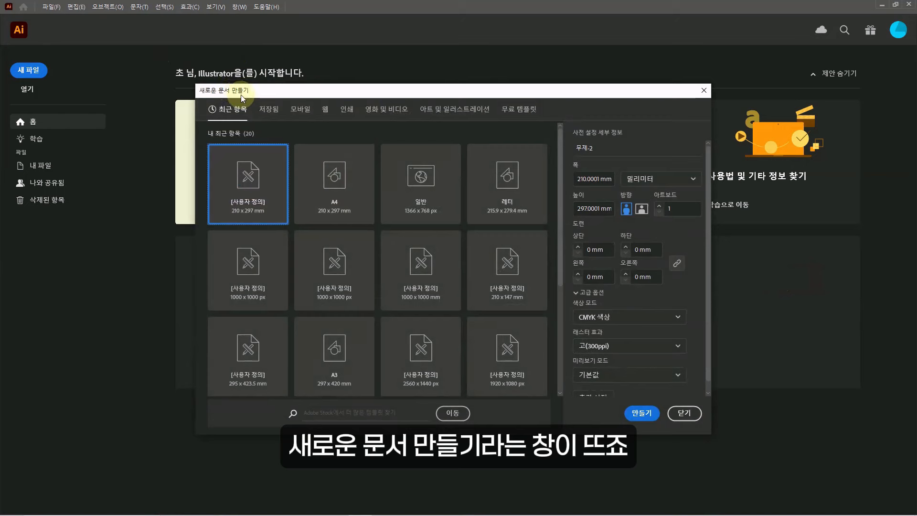
left_click(352, 110)
left_click(363, 210)
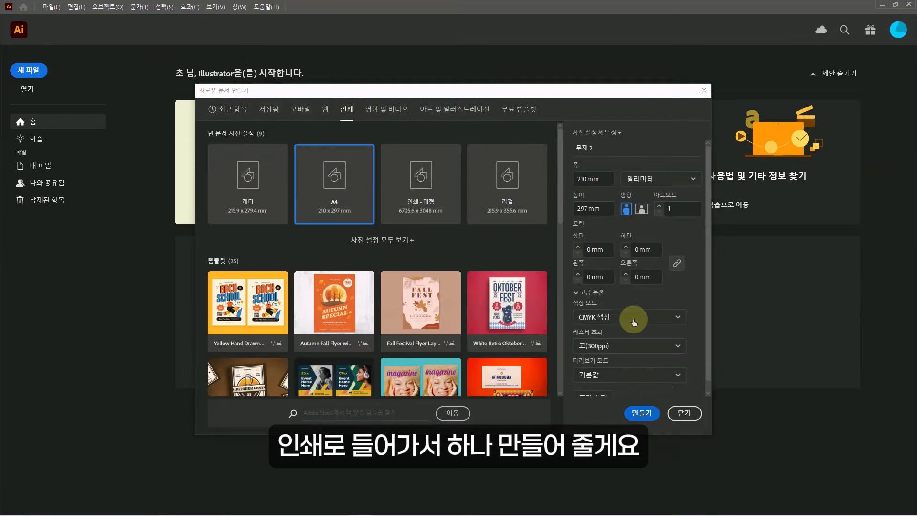
- Check that the contextual task bar (상황별 작업 표시줄) is enabled and move it above the artboard
left_click(239, 7)
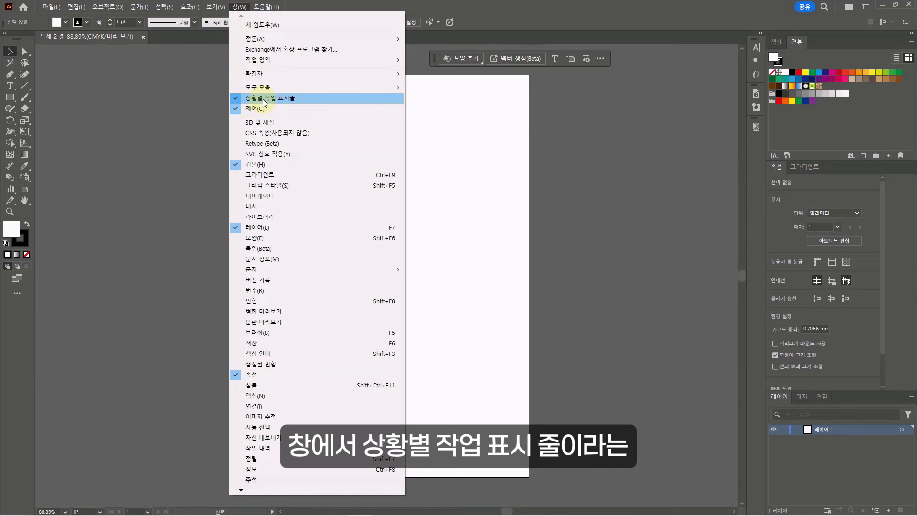
left_click(472, 2)
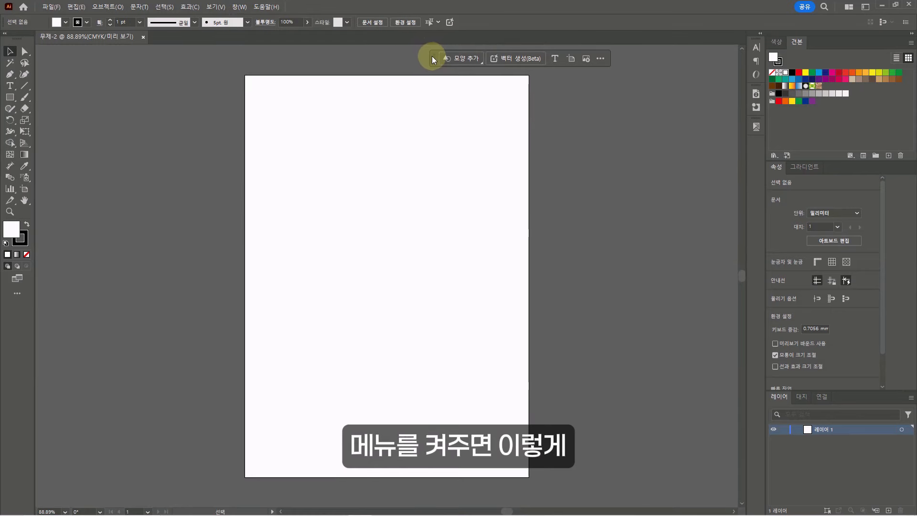
left_click_drag(432, 56, 303, 61)
- Draw a square about 87 mm wide near the upper-left corner of the artboard
key("m")
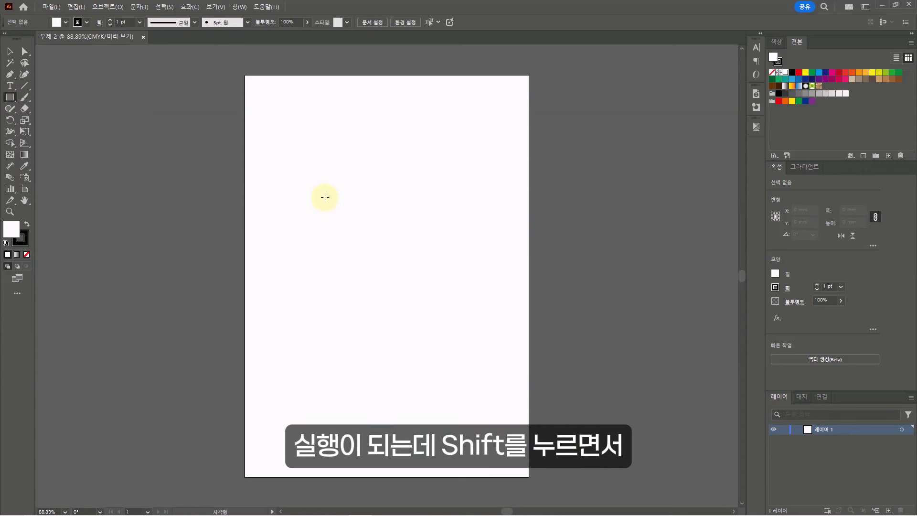
mouse_move(258, 88)
left_mouse_down()
mouse_move(317, 172)
mouse_move(385, 242)
mouse_move(369, 205)
mouse_move(377, 206)
left_mouse_up()
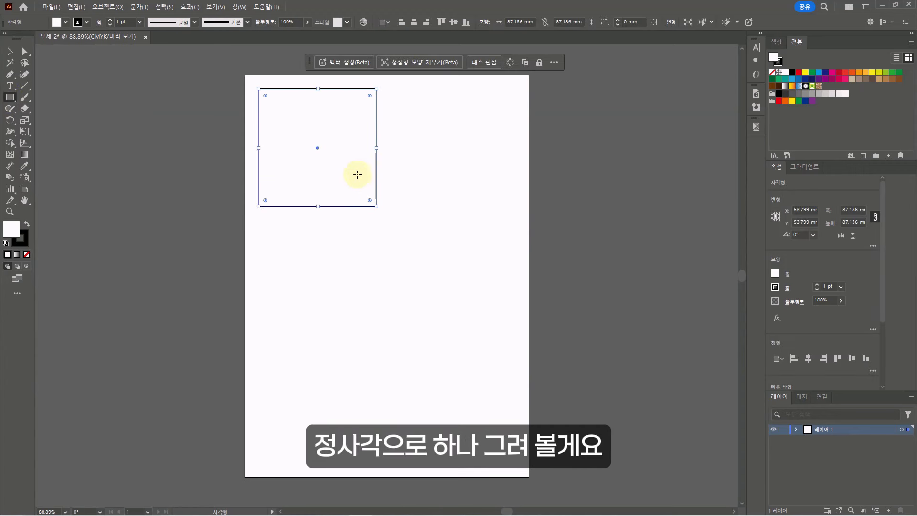
- Set up vector generation for the square with the prompt "병아리 캐릭터", content type 장면 and the detail level raised towards maximum
left_click(351, 63)
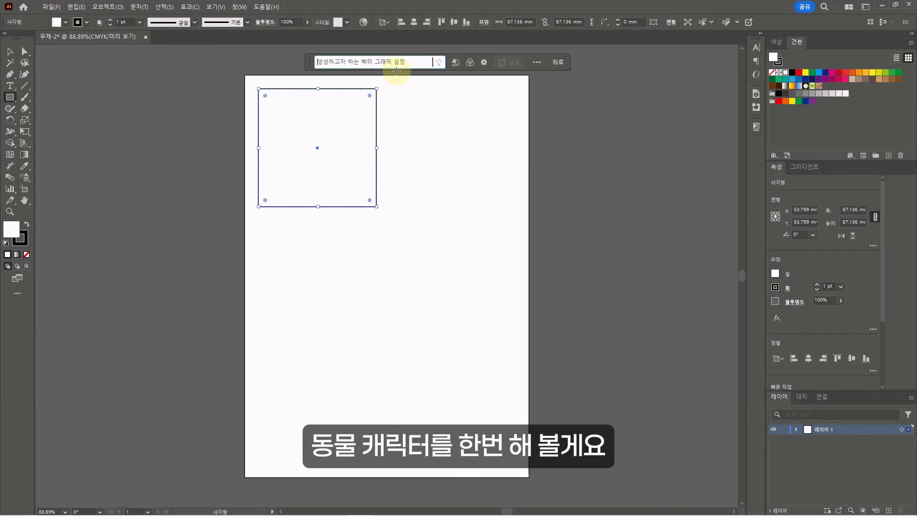
type("병아리 캐릭터")
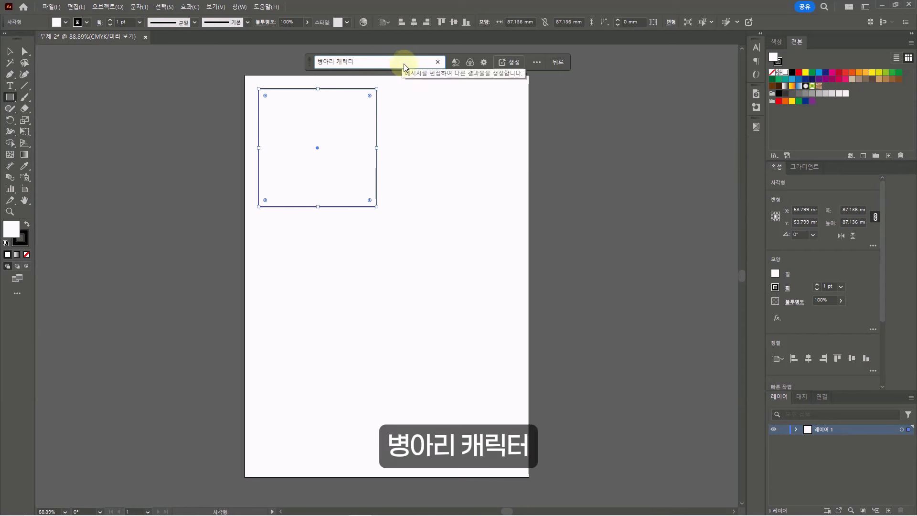
left_click(457, 63)
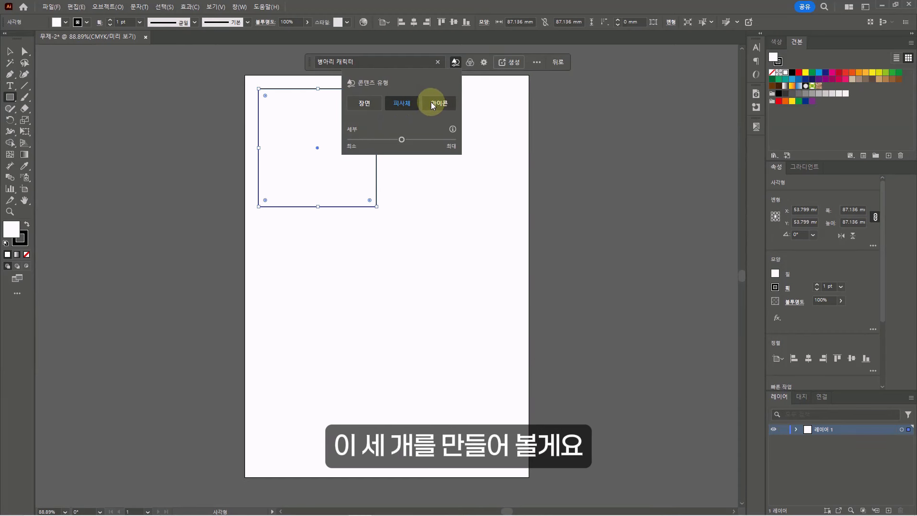
left_click(365, 103)
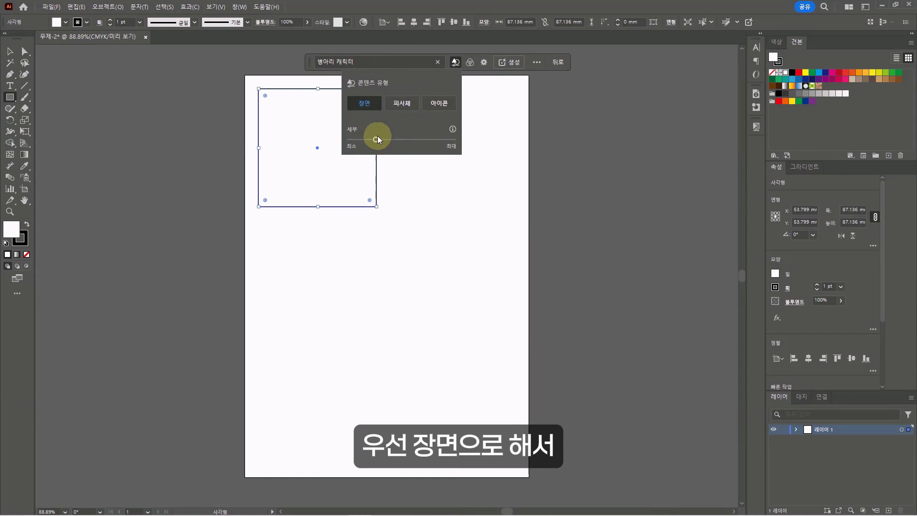
left_click_drag(378, 139, 428, 139)
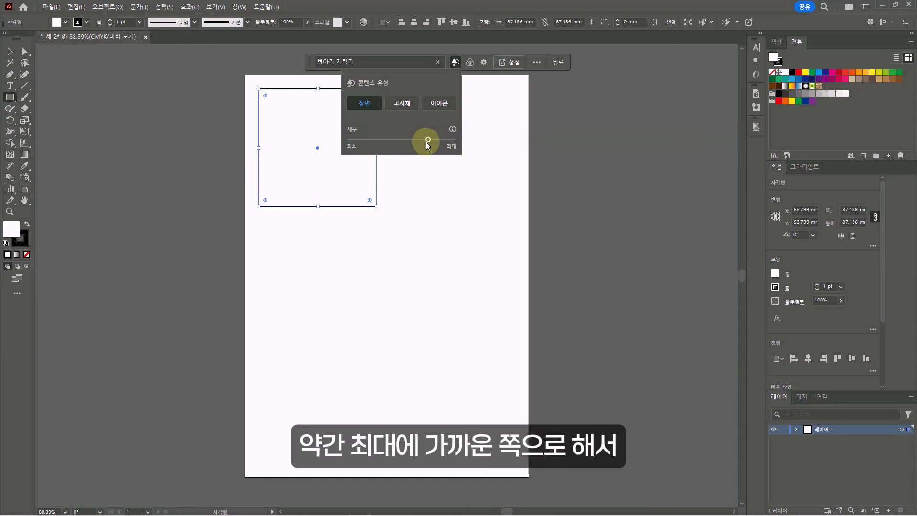
left_click(391, 68)
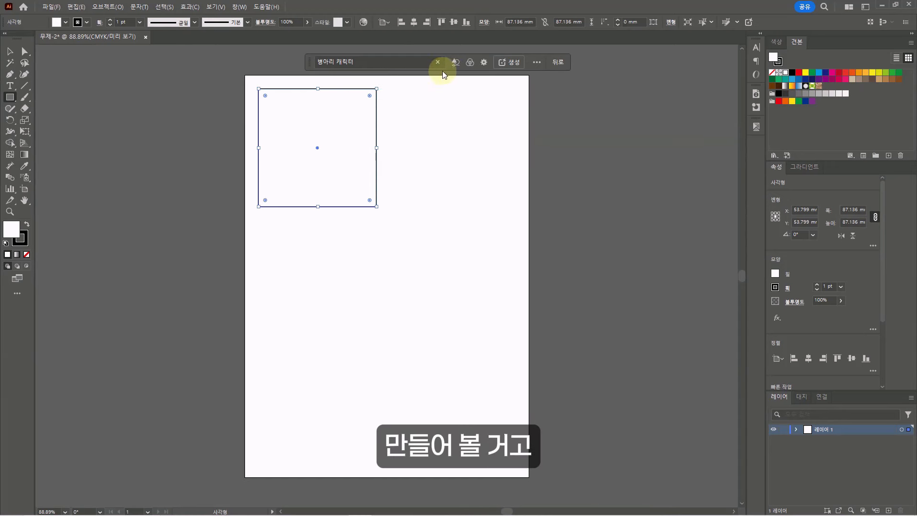
- Examine the style reference, the effects, and the color preset, color count and custom color options for vector generation
left_click(471, 62)
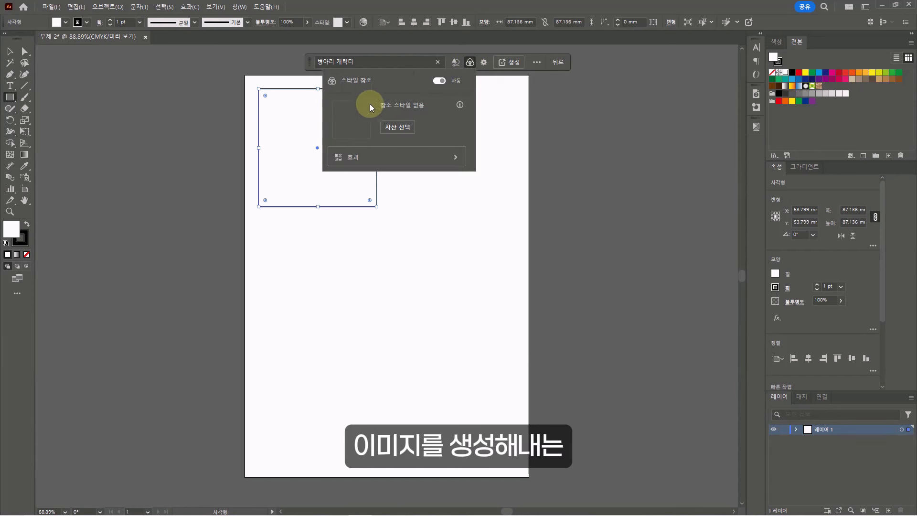
left_click(361, 154)
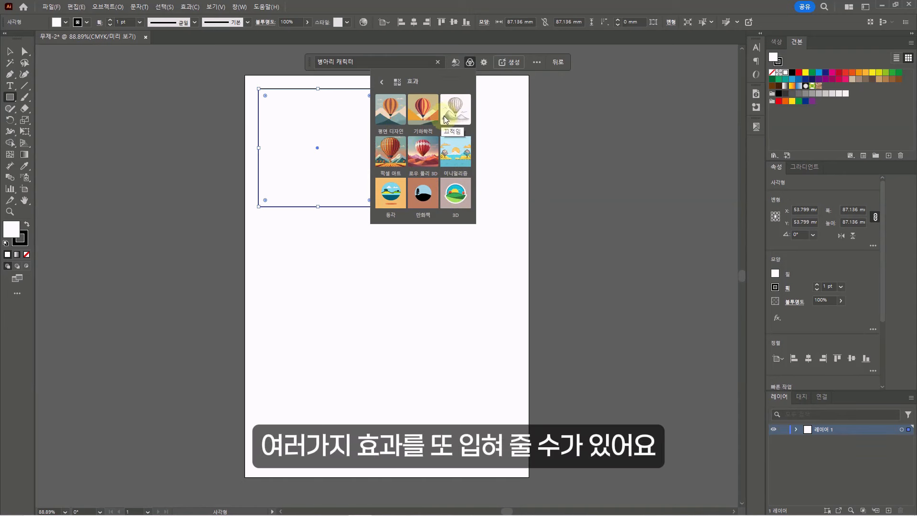
left_click(484, 62)
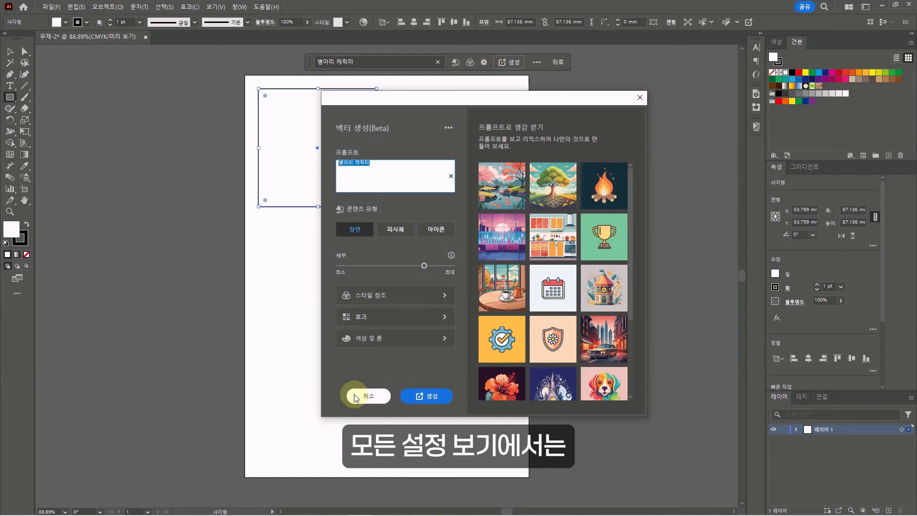
left_click(383, 338)
left_click(560, 153)
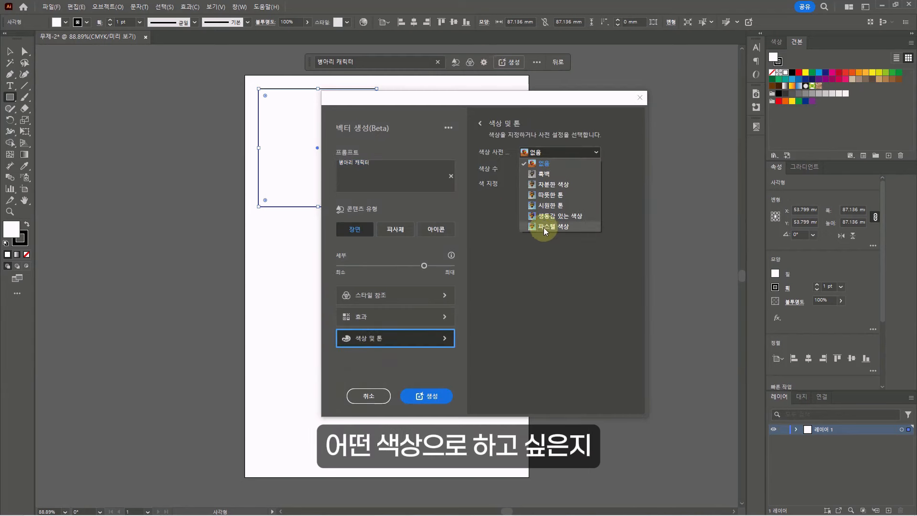
left_click(534, 246)
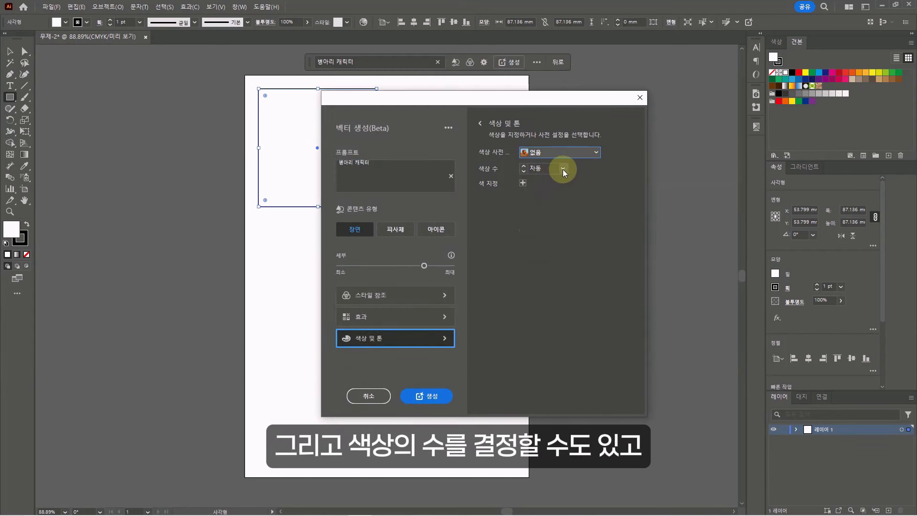
left_click(563, 169)
left_click(518, 231)
left_click(522, 183)
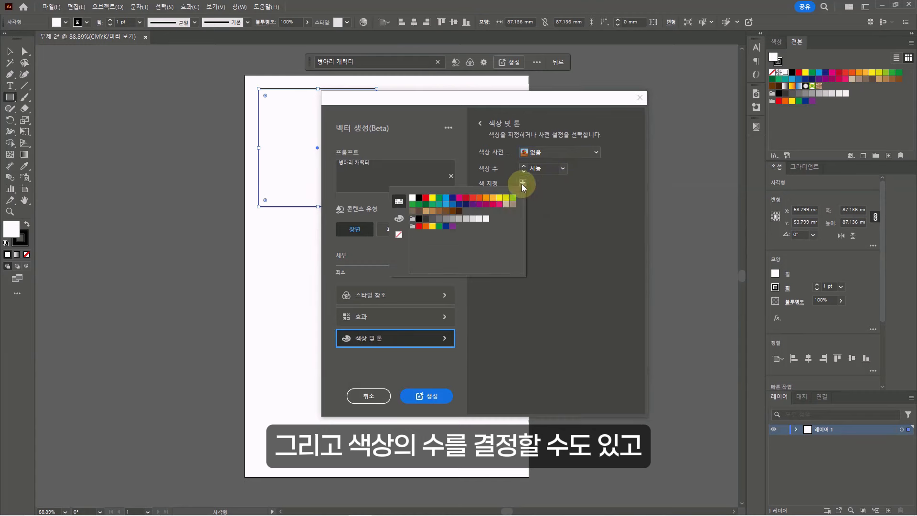
left_click(548, 300)
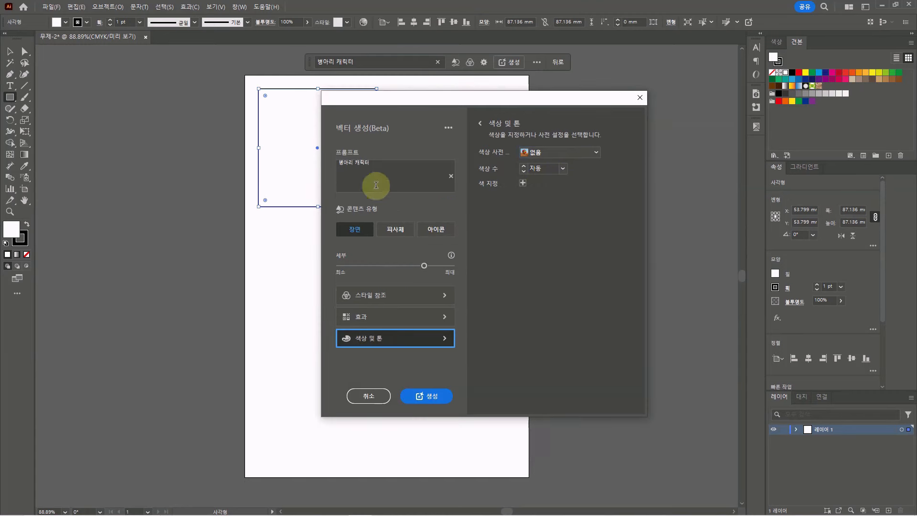
- Generate the chick scene inside the square and hide the selection edges
left_click(440, 397)
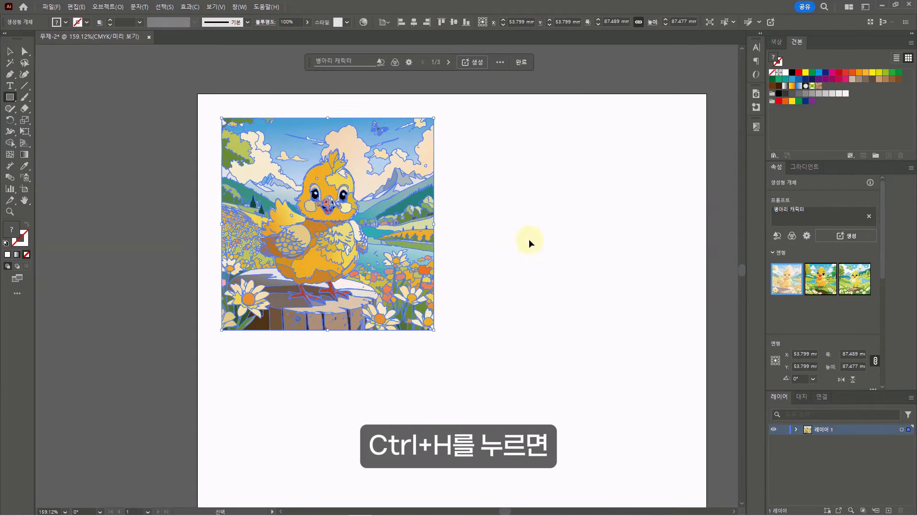
key("ctrl+h")
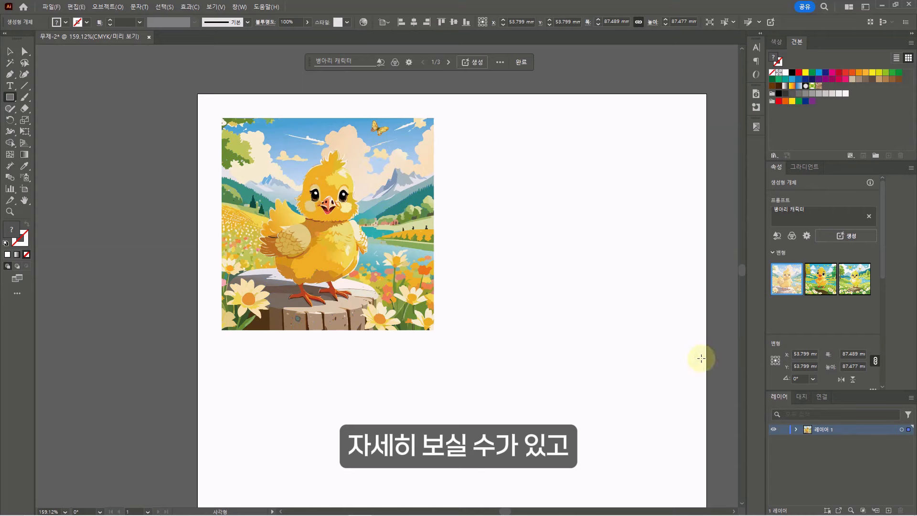
- Compare the three generated chick scene variations in close-up and return to the first one
left_click(819, 288)
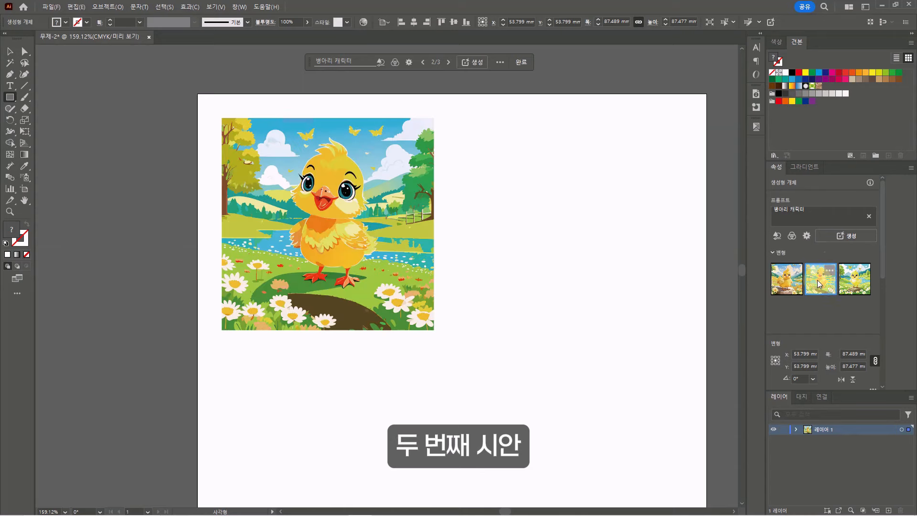
left_click(859, 290)
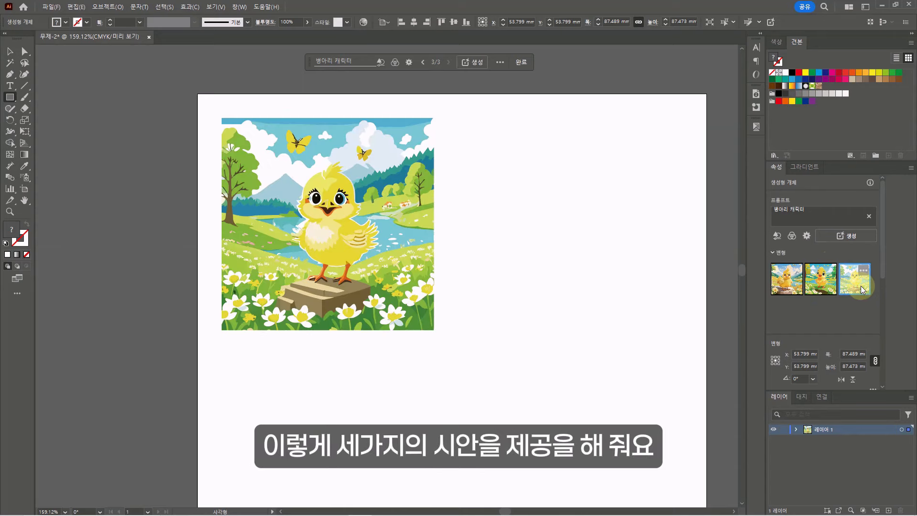
left_click(802, 288)
left_click(829, 287)
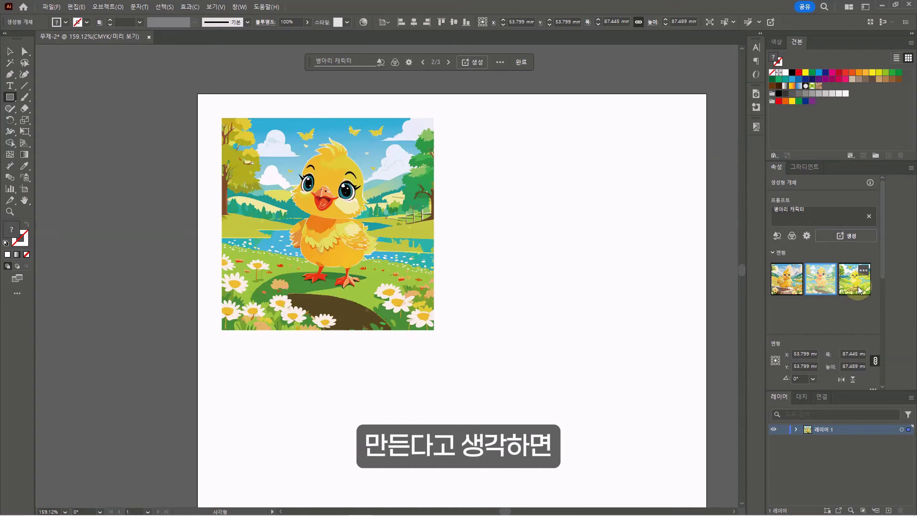
left_click(860, 290)
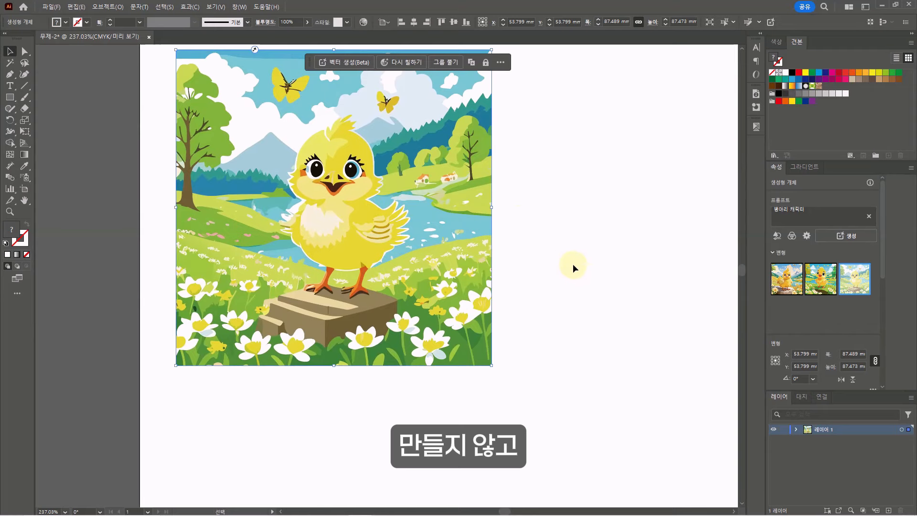
scroll(522, 278, "up", 2)
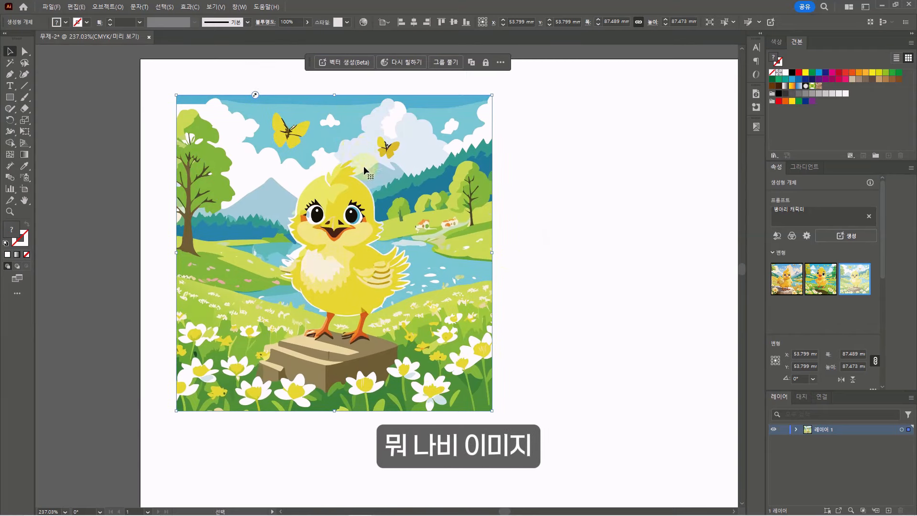
scroll(355, 266, "down", 2)
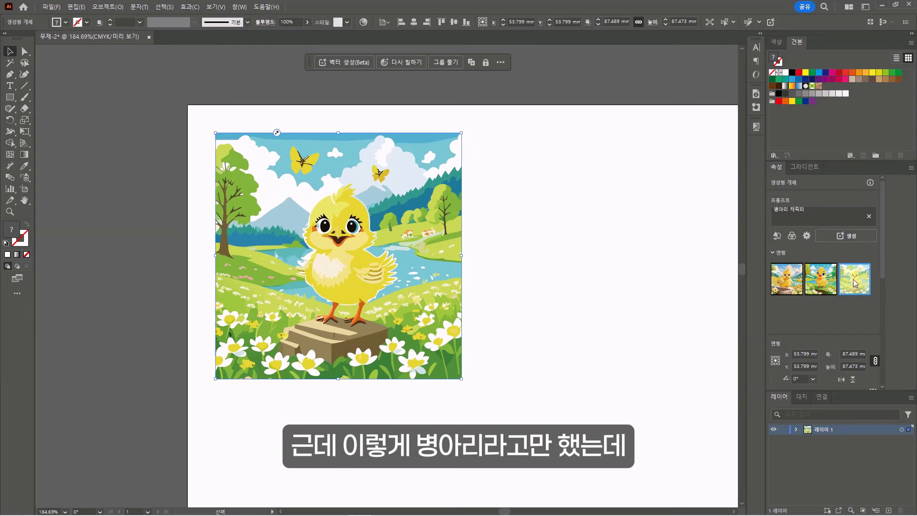
left_click(791, 286)
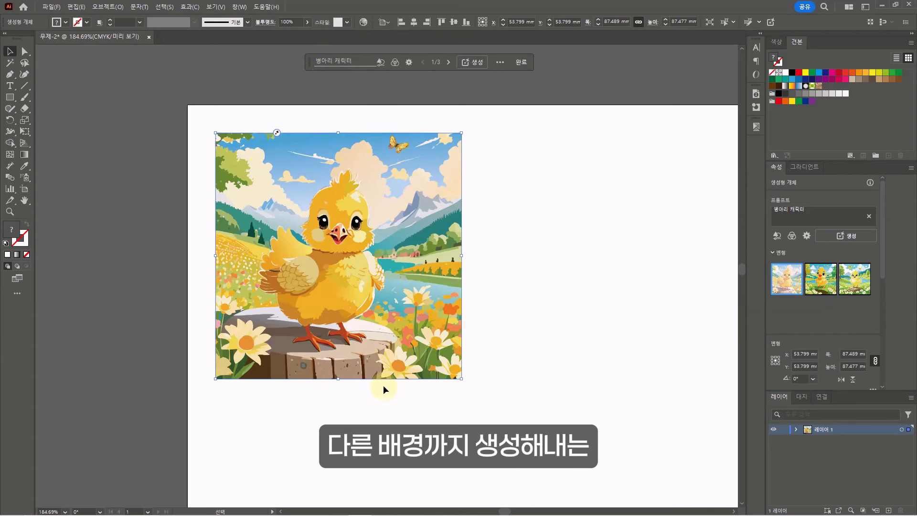
- Draw a second square about 89 mm wide to the right of the chick scene
left_click_drag(333, 357, 282, 354)
left_click_drag(433, 359, 392, 300)
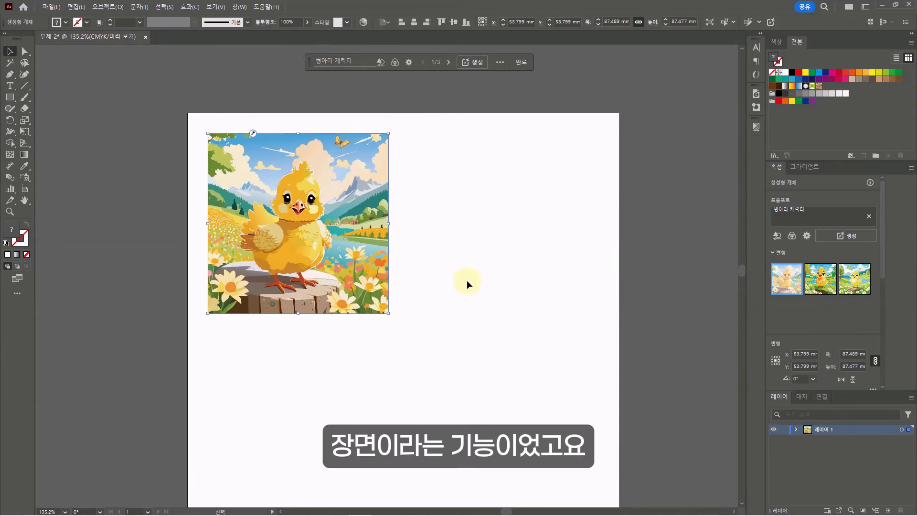
left_click(496, 266)
key("m")
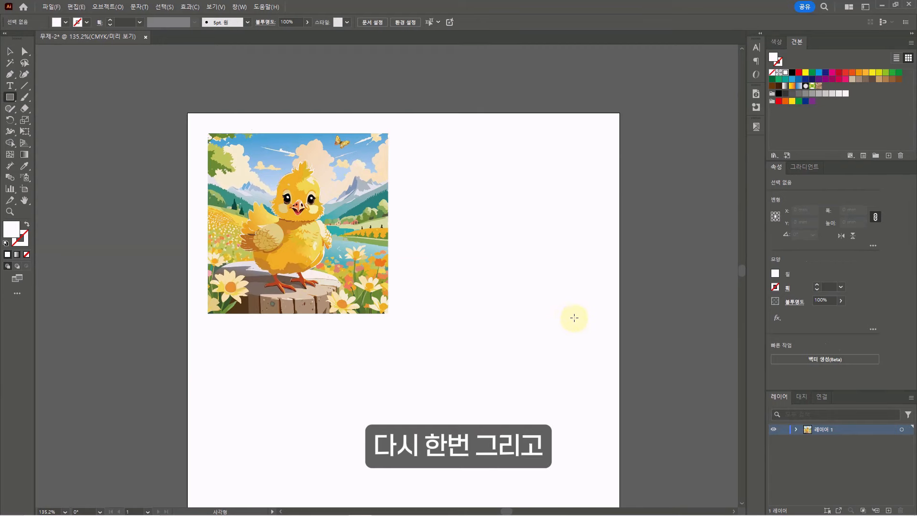
left_click_drag(586, 317, 402, 134)
- Generate a vector in the new square from the prompt "병아리 캐릭터" with content type 피사체 and medium detail
left_click(367, 61)
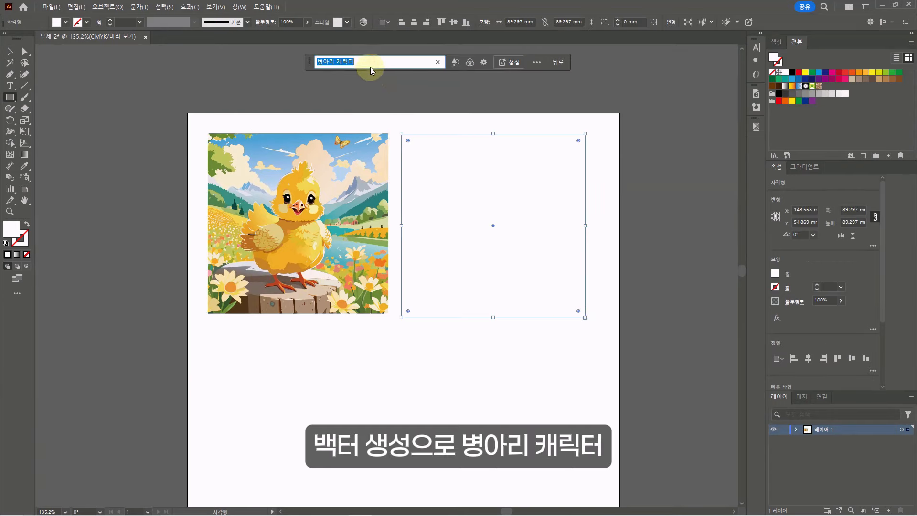
left_click(454, 61)
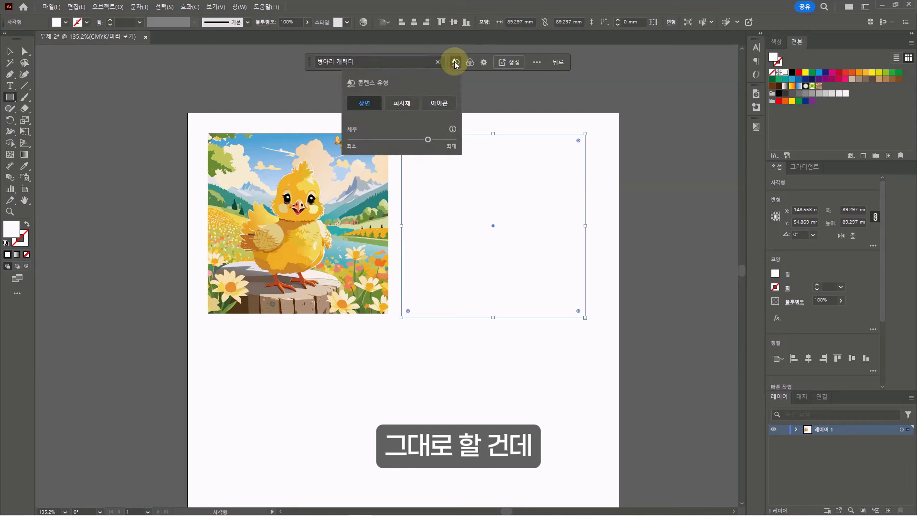
left_click(406, 104)
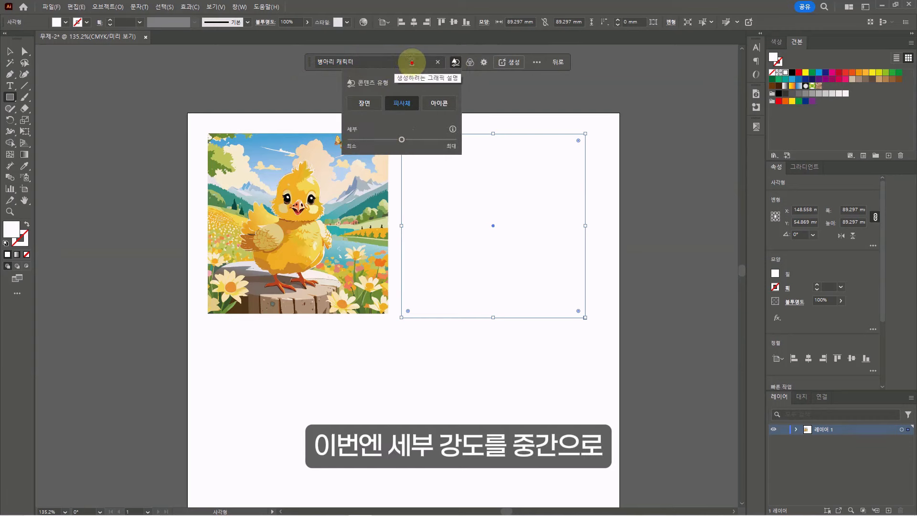
left_click(452, 62)
left_click(503, 63)
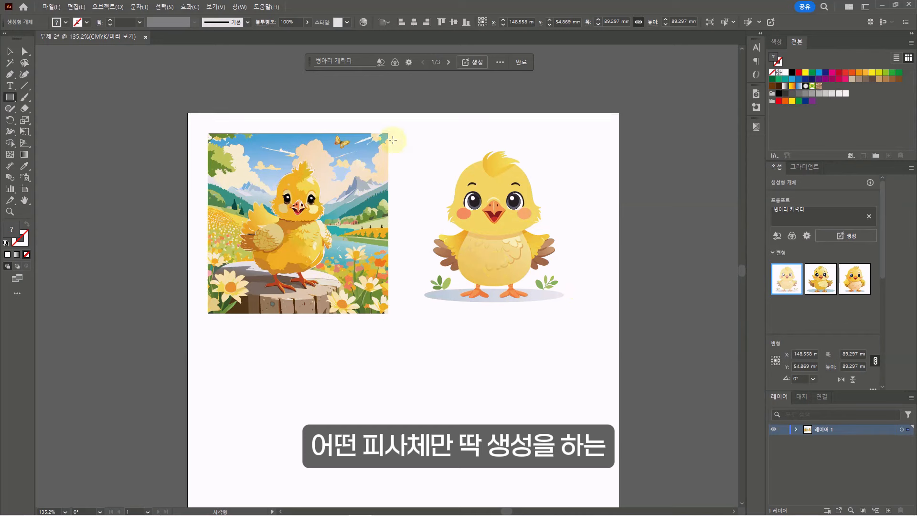
- Browse the subject-type chick's generated variations and settle on the third one
left_click(449, 62)
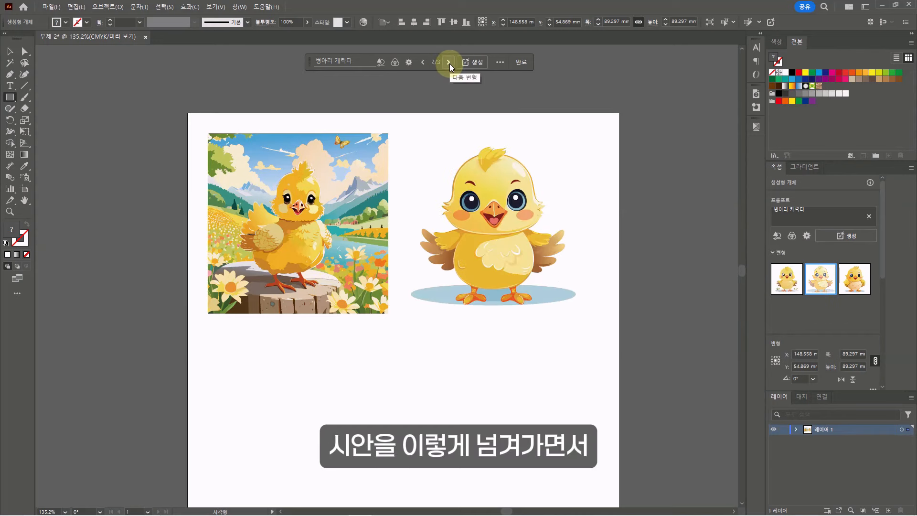
left_click(449, 63)
- Draw a square about 90 mm wide below the chick scene and generate the "병아리 캐릭터" prompt in it as 아이콘 with minimum detail
scroll(221, 227, "down", 3)
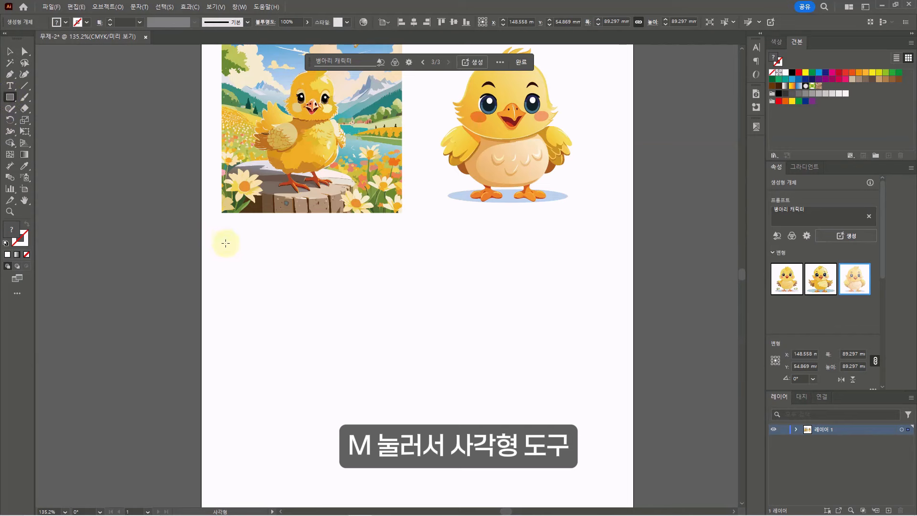
left_click_drag(223, 234, 408, 365)
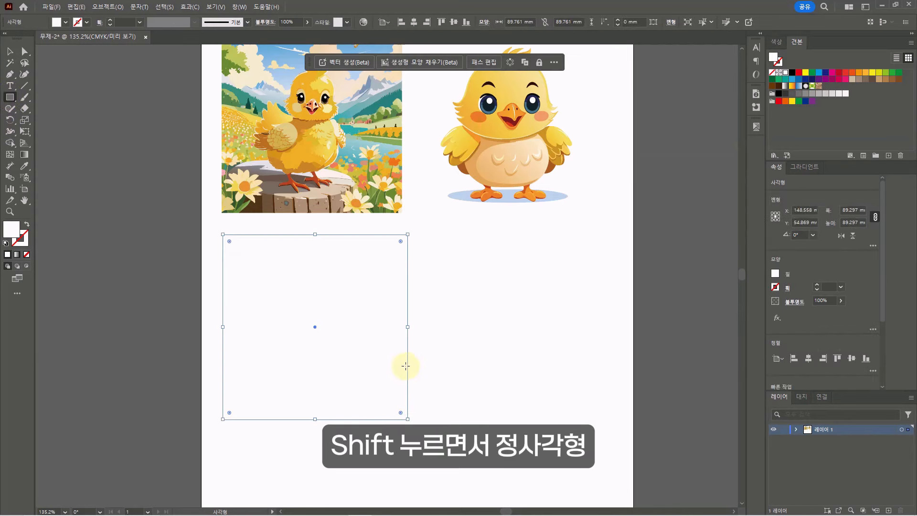
left_click(455, 62)
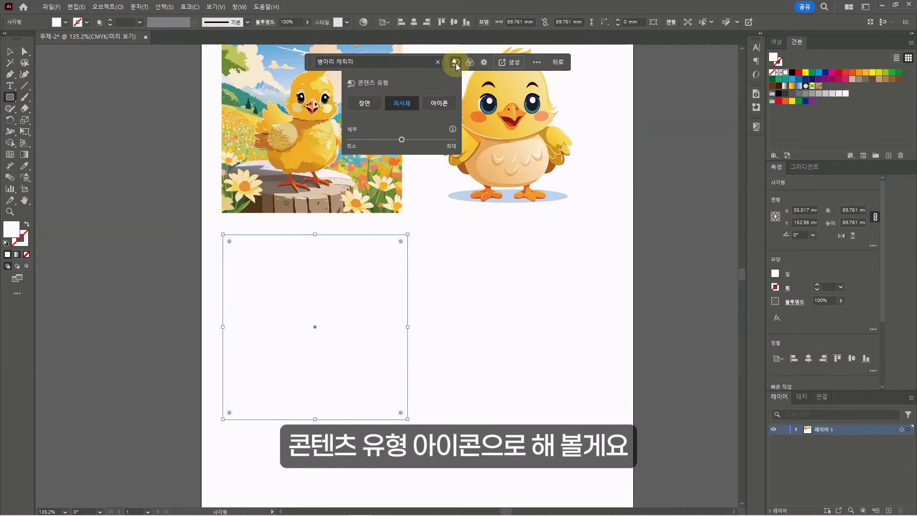
left_click(438, 102)
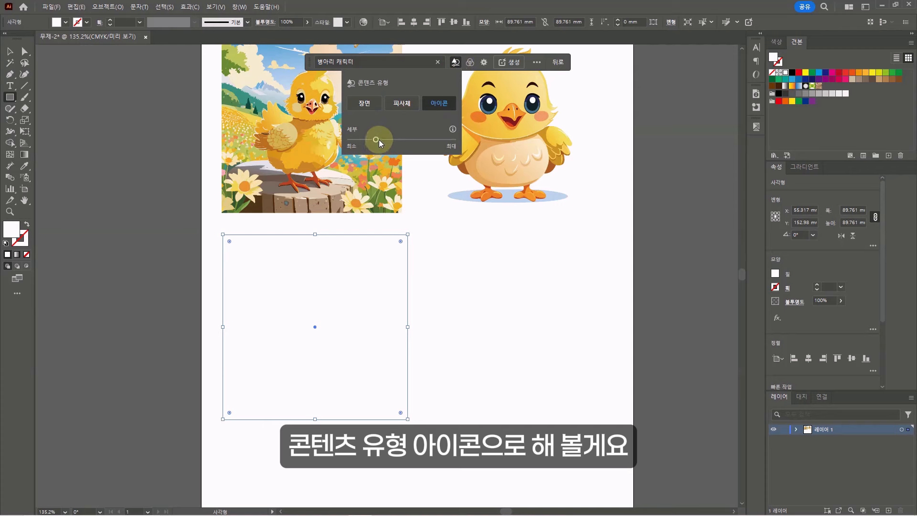
left_click(374, 61)
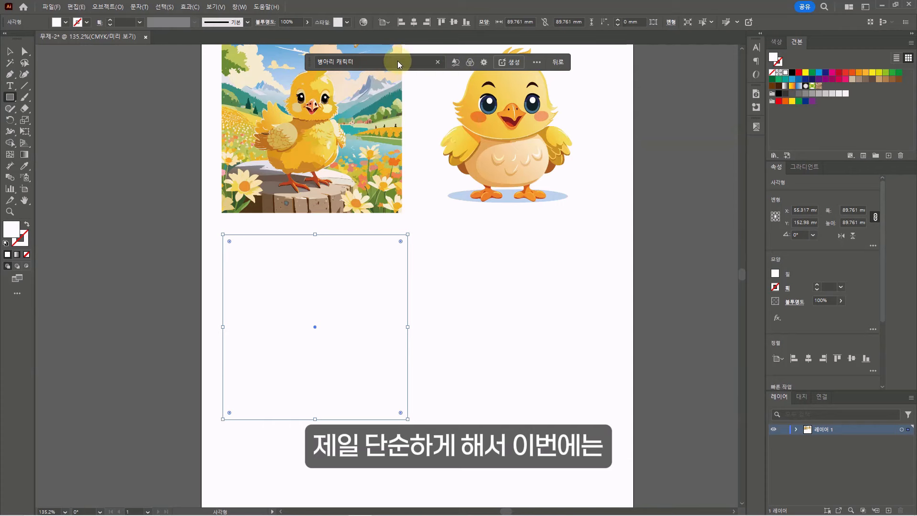
left_click(510, 62)
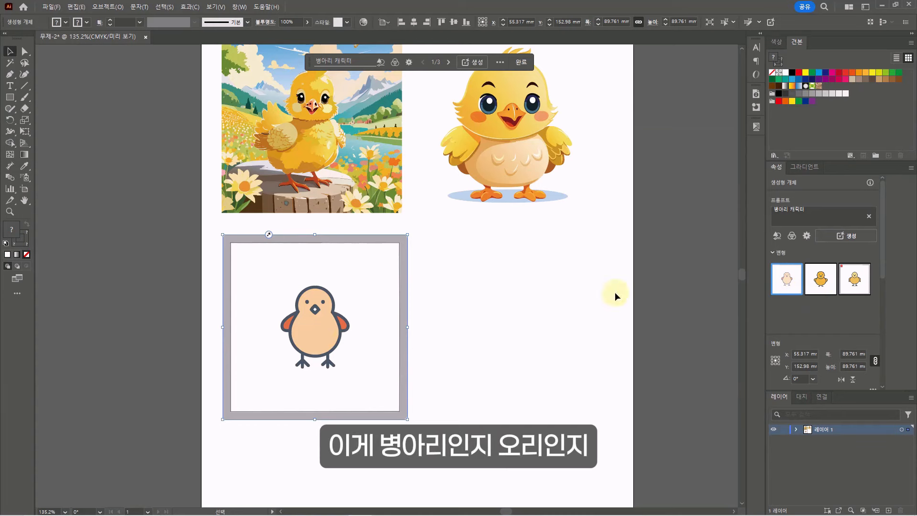
- Browse the icon chick's variations through to the third and generate more with the detail level raised near the maximum
left_click(821, 279)
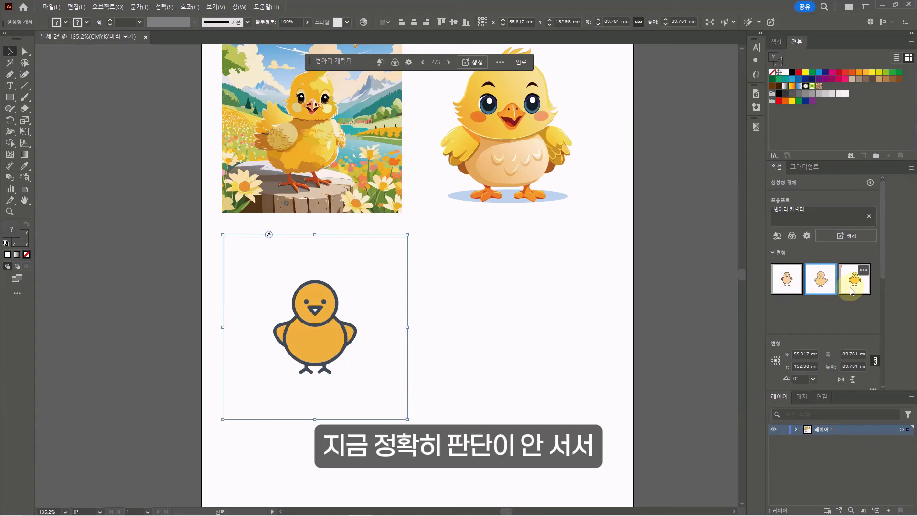
left_click(852, 292)
left_click(381, 62)
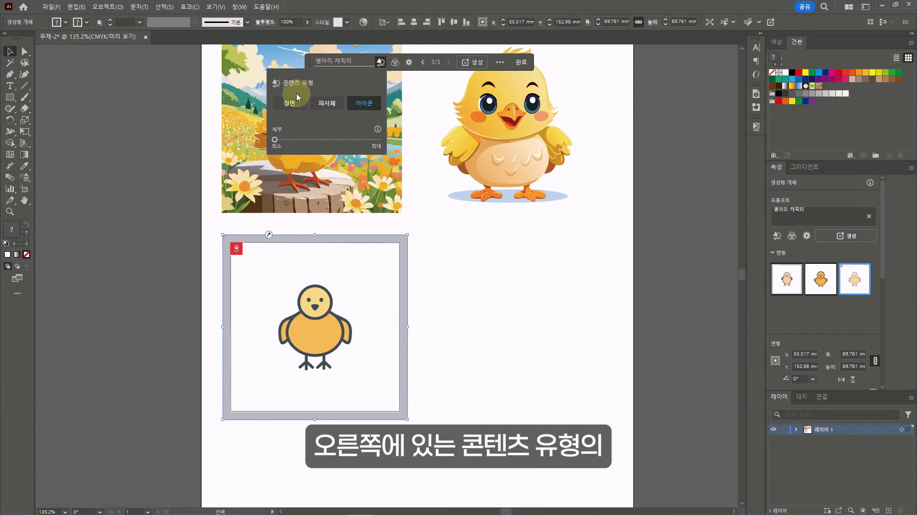
left_click_drag(275, 140, 354, 140)
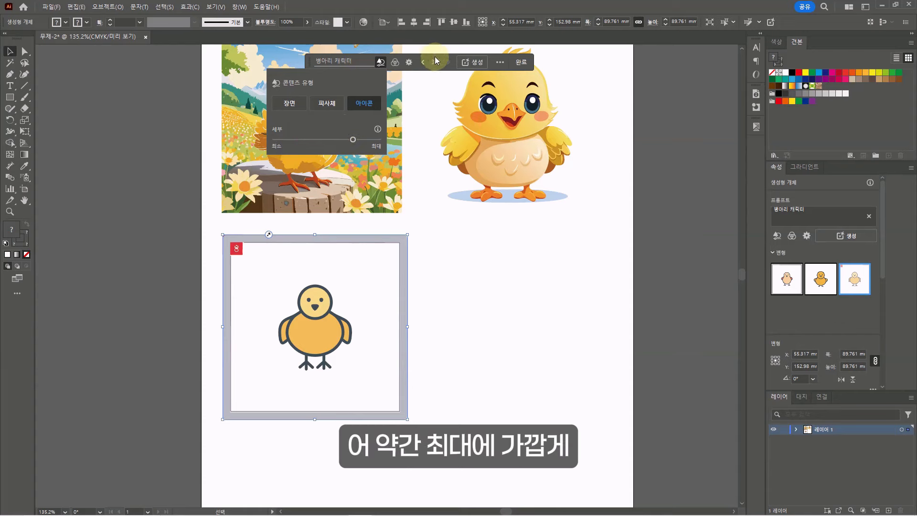
left_click(470, 64)
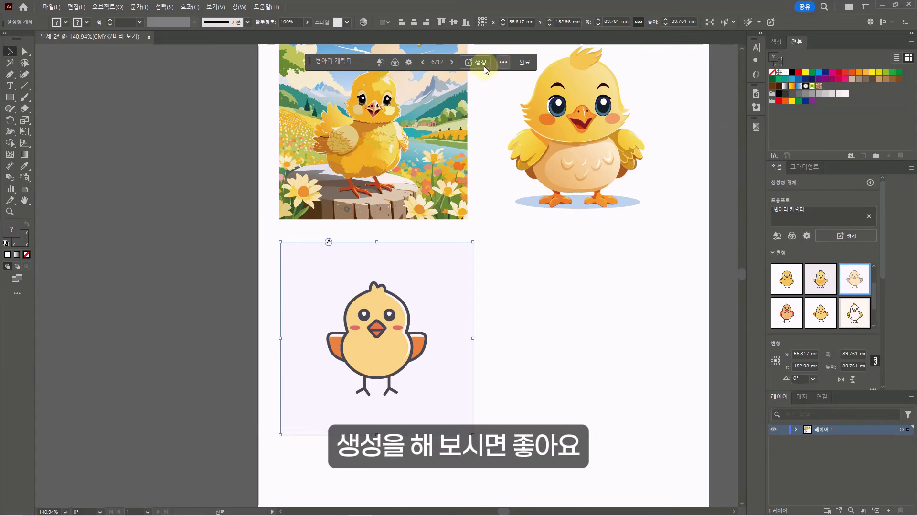
- Regenerate the icon chick from the prompt "머리에 리본핀을 한 병아리 캐릭터" and choose the second variation
left_click(330, 62)
left_click(338, 63)
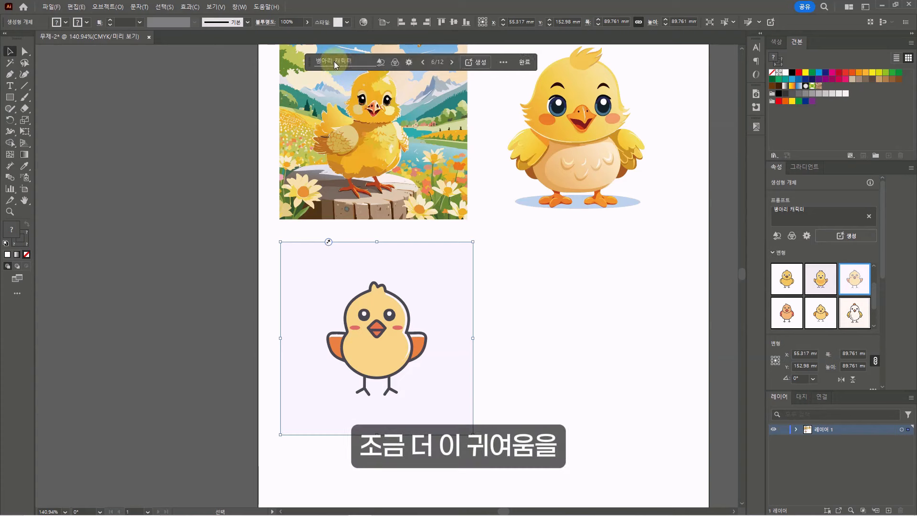
left_click(332, 62)
left_click(320, 62)
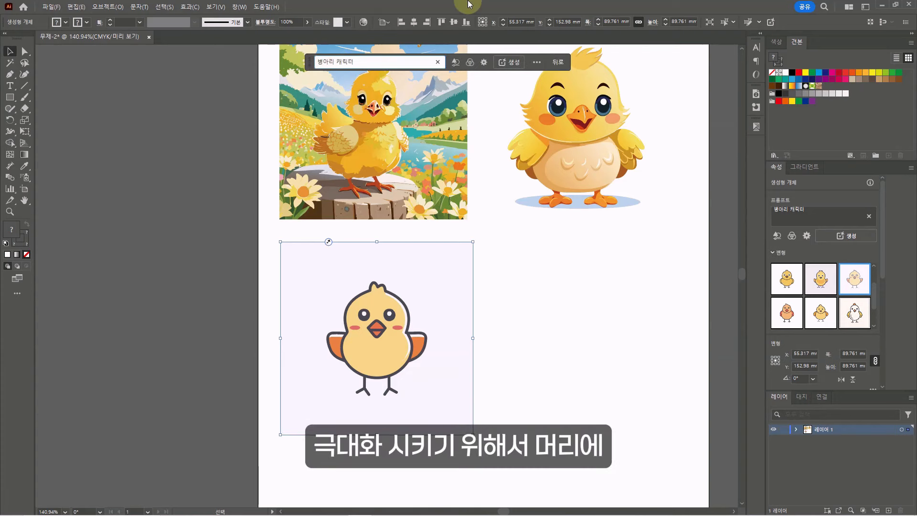
type("머리에 리본핀을 한")
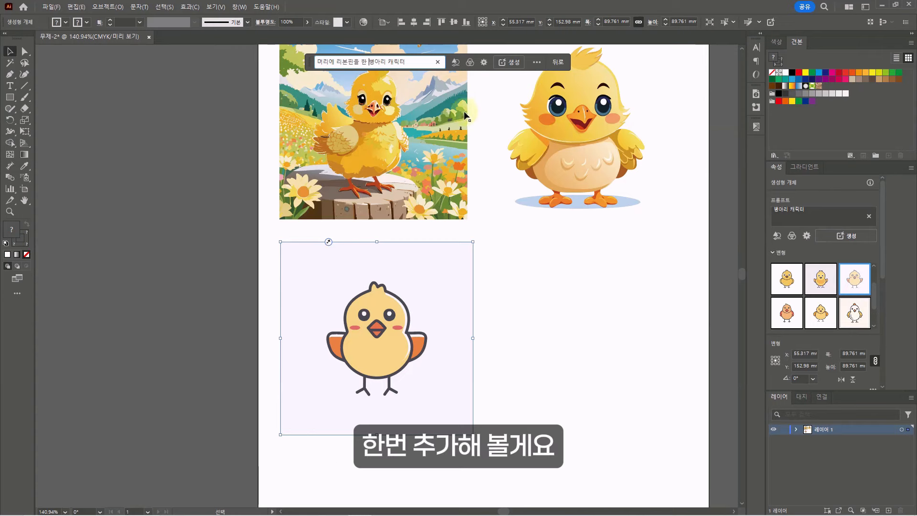
left_click(456, 63)
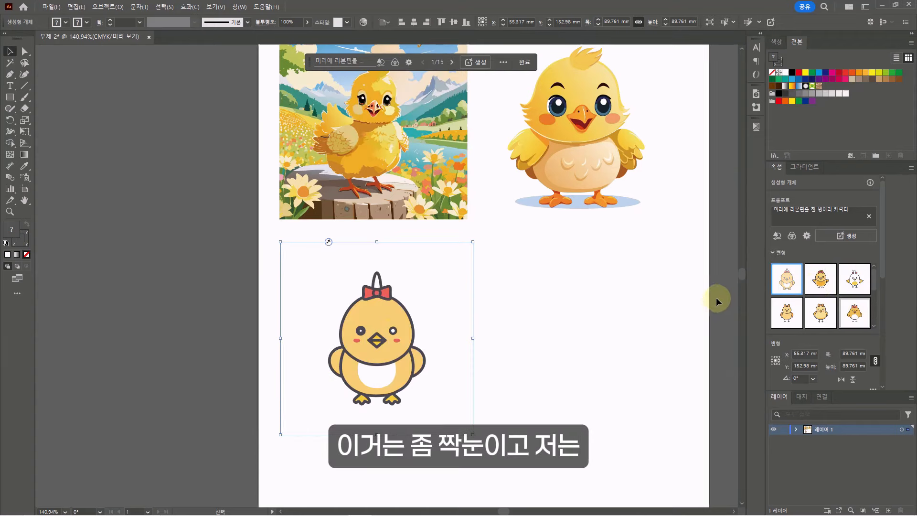
left_click(812, 291)
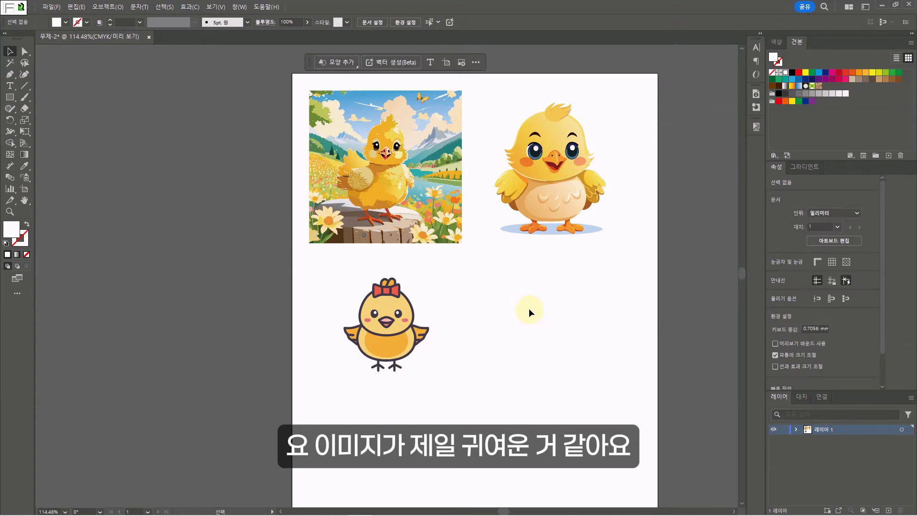
- Draw a square about 82 mm wide beside the ribbon chick and generate a vector from "꿀단지에서 꿀을 퍼먹고 있는 곰 캐릭터"
key("m")
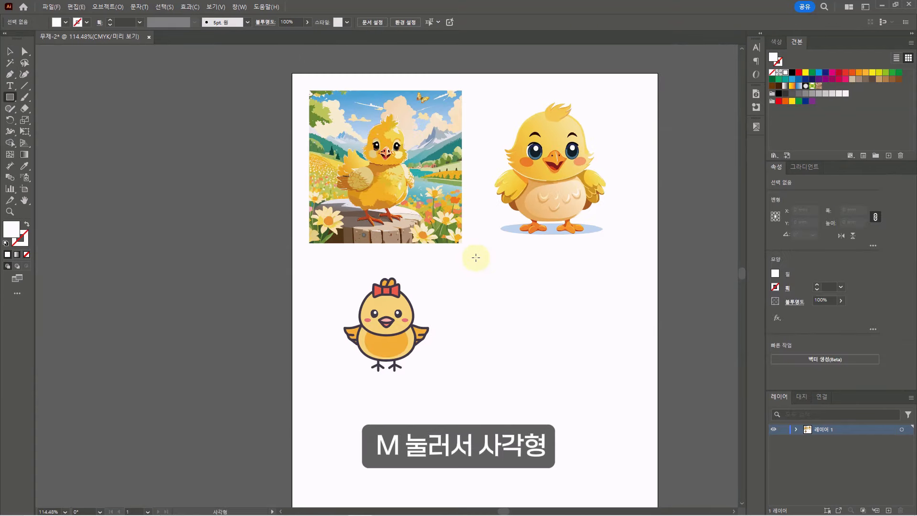
left_click_drag(476, 258, 620, 400)
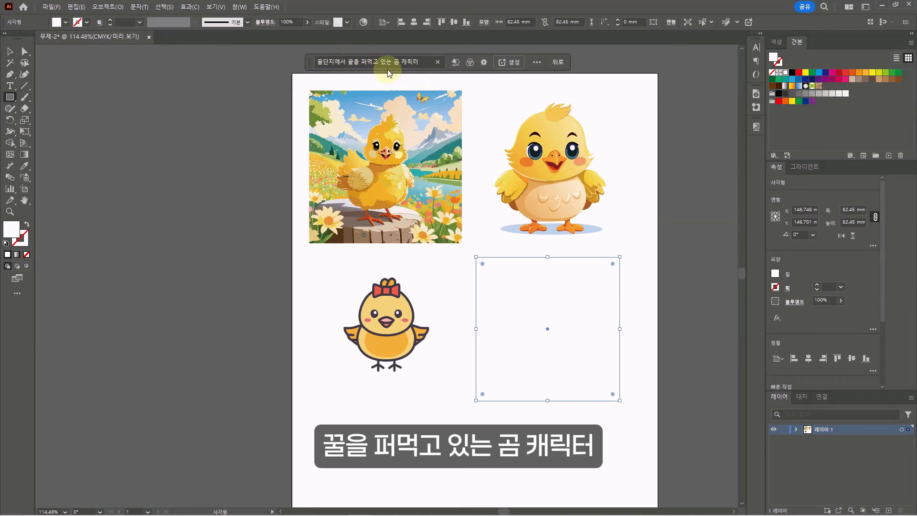
left_click(455, 63)
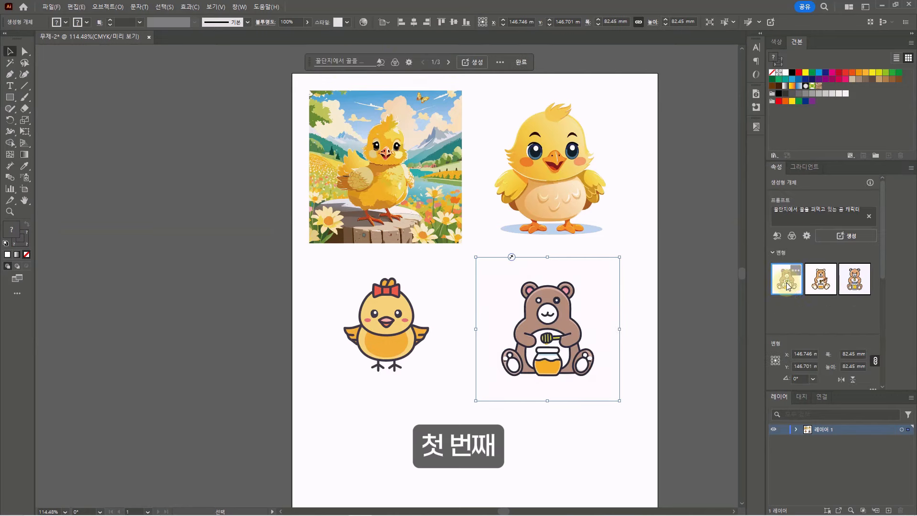
- Compare the generated honey bear variations and examine the first bear's eyes in close-up
left_click(821, 282)
left_click(858, 289)
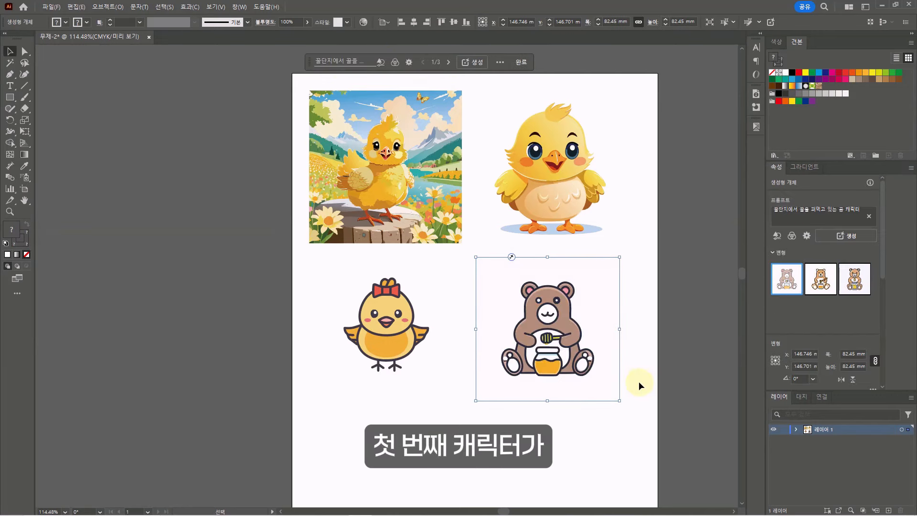
left_click_drag(572, 353, 622, 360)
left_click_drag(485, 207, 500, 205)
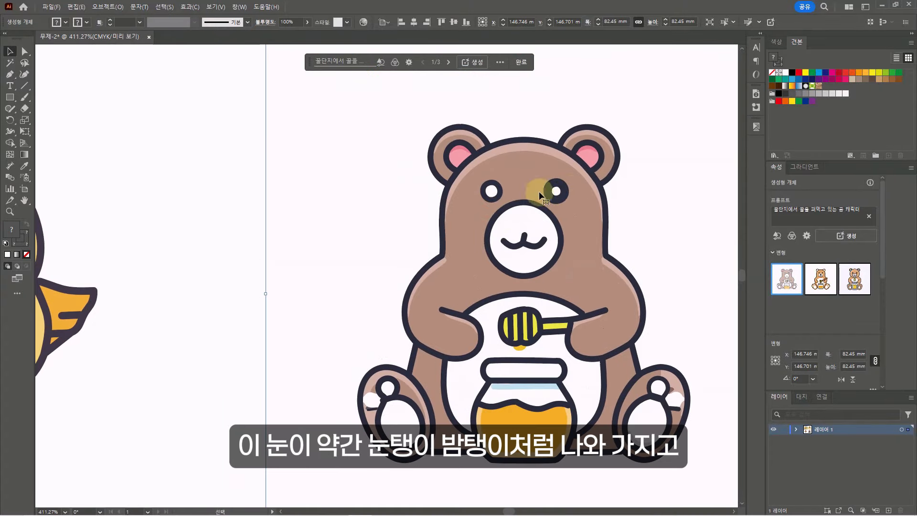
left_click_drag(493, 268, 538, 246)
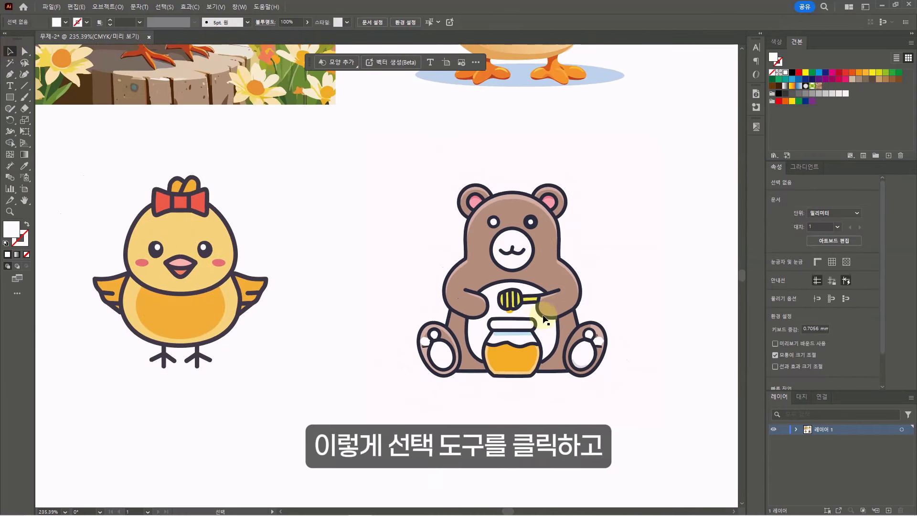
- Open the bear artwork in isolation mode and show the selection edges again, checking them on the bear group
left_click(530, 225)
double_click(527, 229)
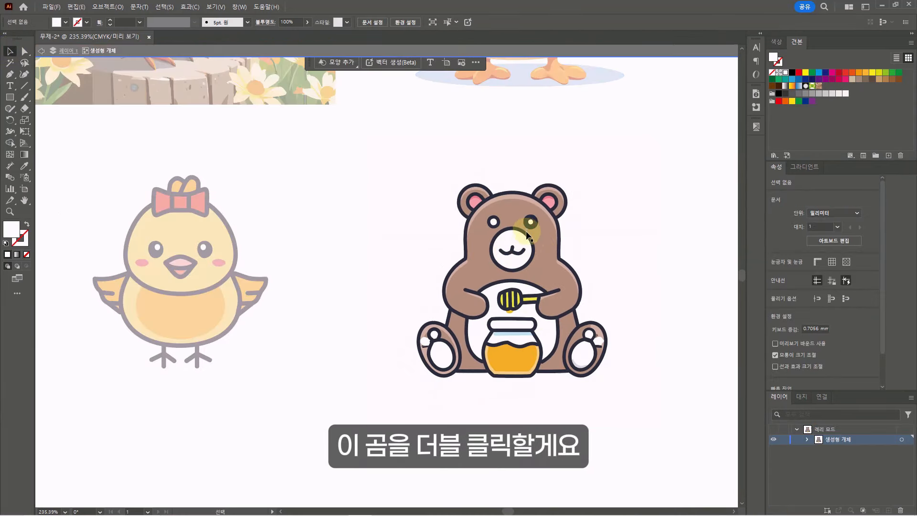
key("ctrl+h")
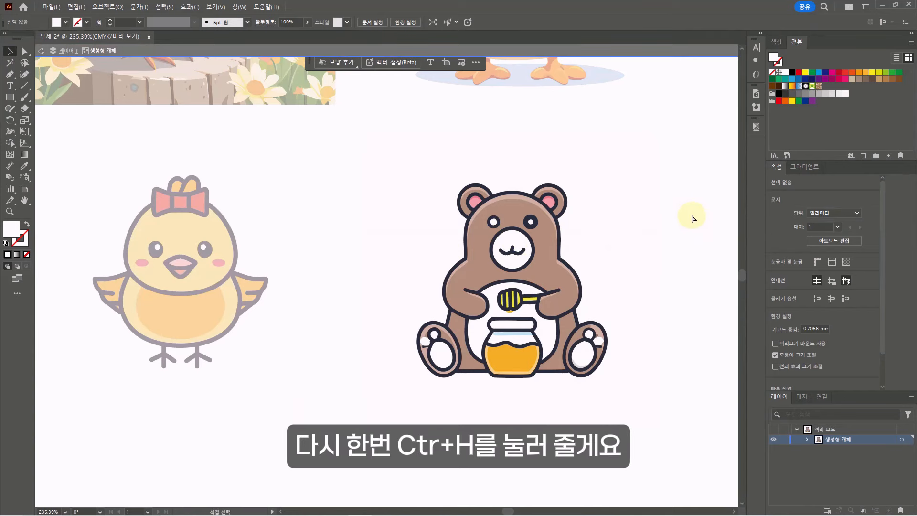
key("ctrl+h")
left_click(541, 243)
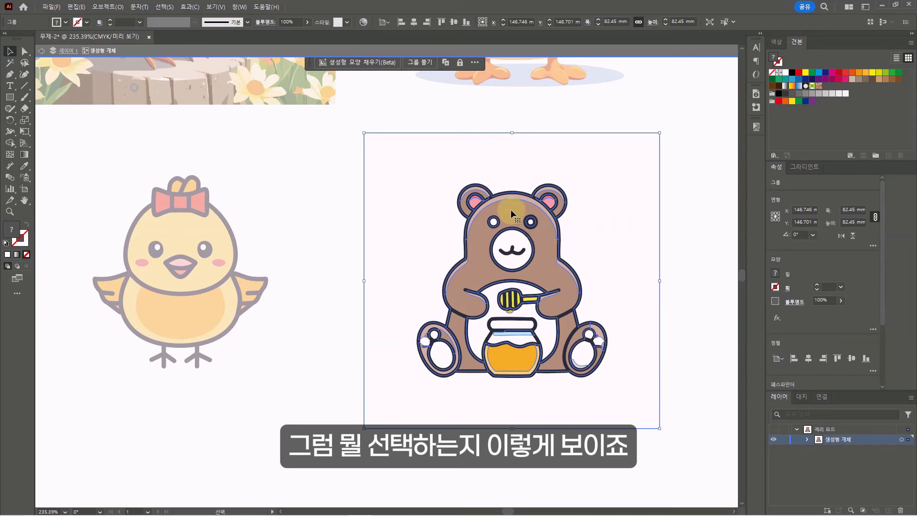
left_click(695, 244)
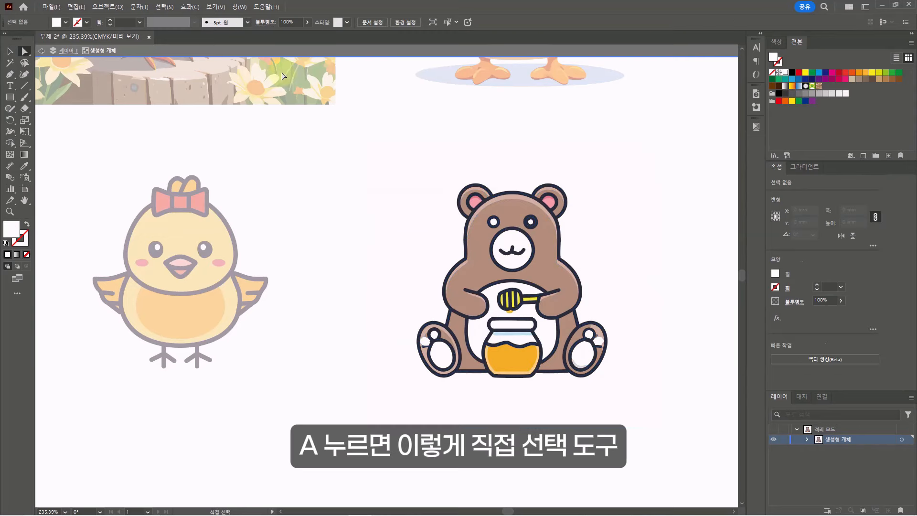
- Set the bear's thicker eye ring to a 2.5 pt stroke and turn the eye strokes into solid fills
key("a")
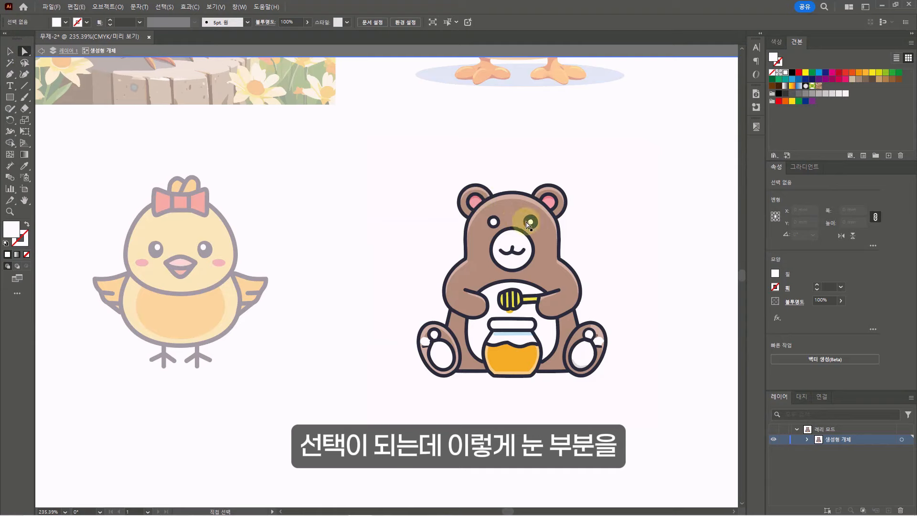
scroll(513, 220, "up", 5)
left_click(587, 223)
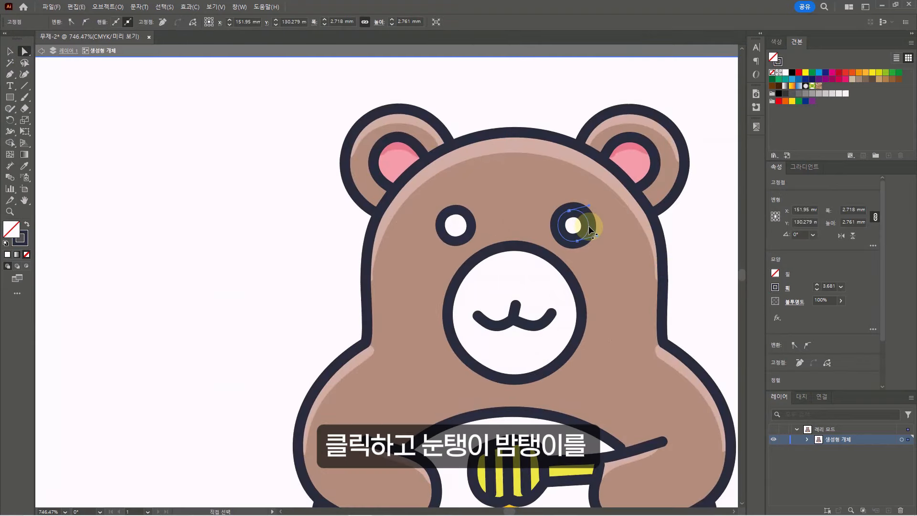
left_click(817, 286)
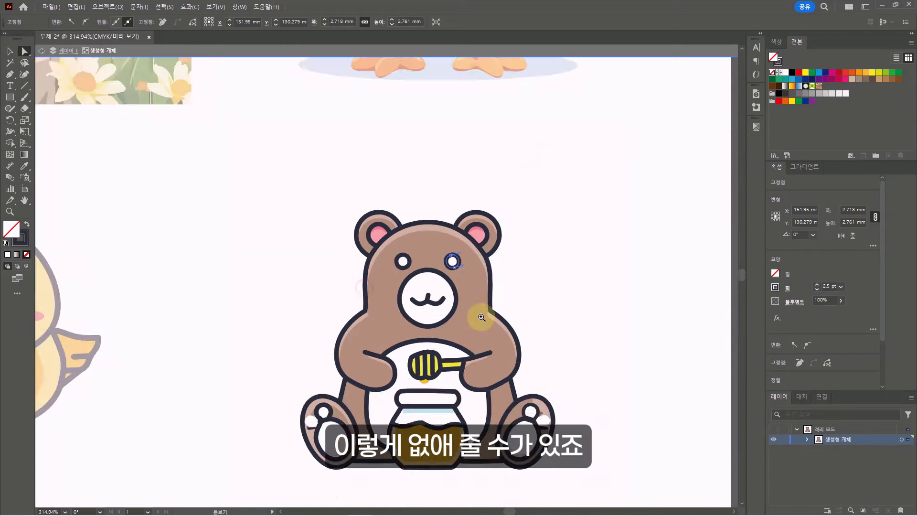
key("shift+x")
left_click(686, 245)
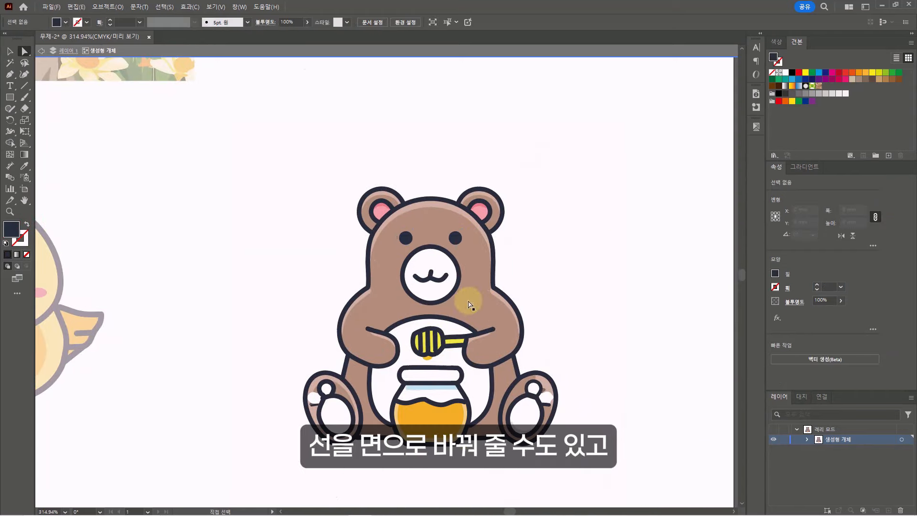
- Draw a small dark ellipse as the bear's nose at the top of its mouth line
left_click_drag(438, 277, 543, 285)
left_click_drag(10, 97, 54, 120)
left_click_drag(410, 248, 436, 267)
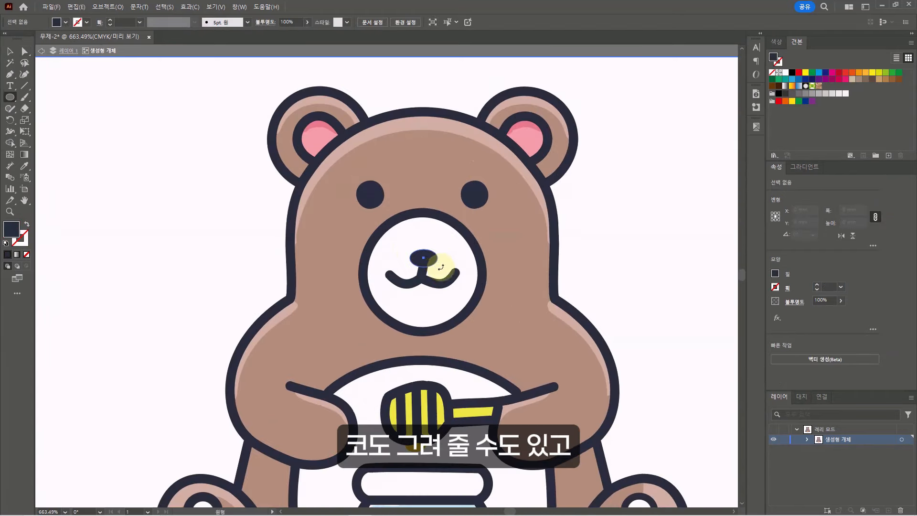
- Delete the dark outline around the white pads and the stray dark mark inside the bear's foot left of the honey jar
scroll(528, 404, "down", 5)
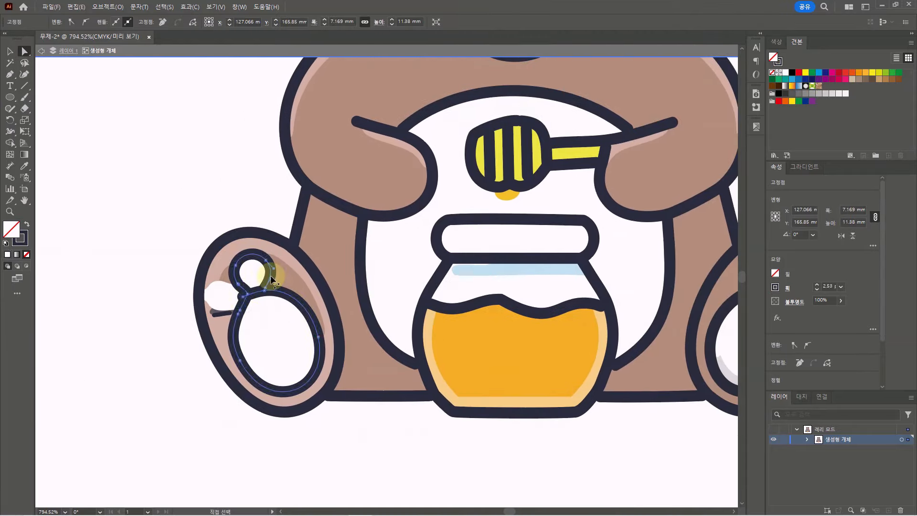
left_click(279, 291)
key("Delete")
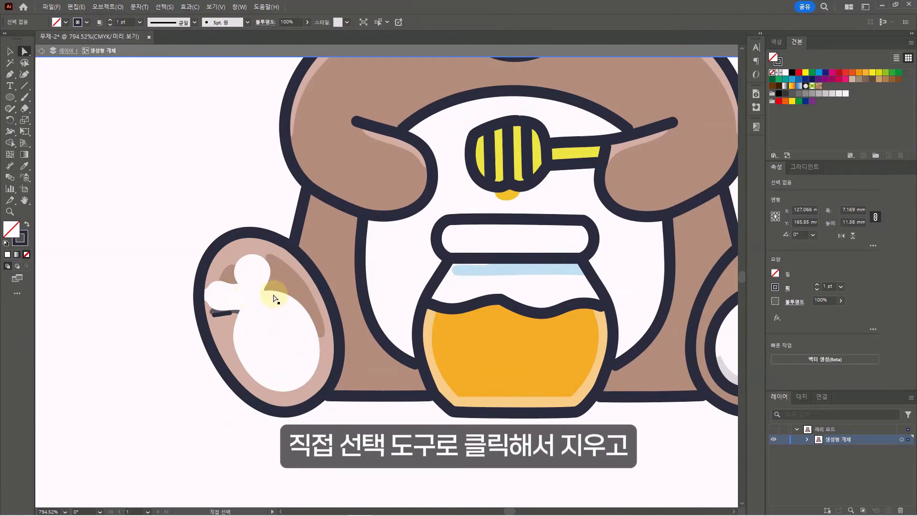
left_click(221, 312)
key("Delete")
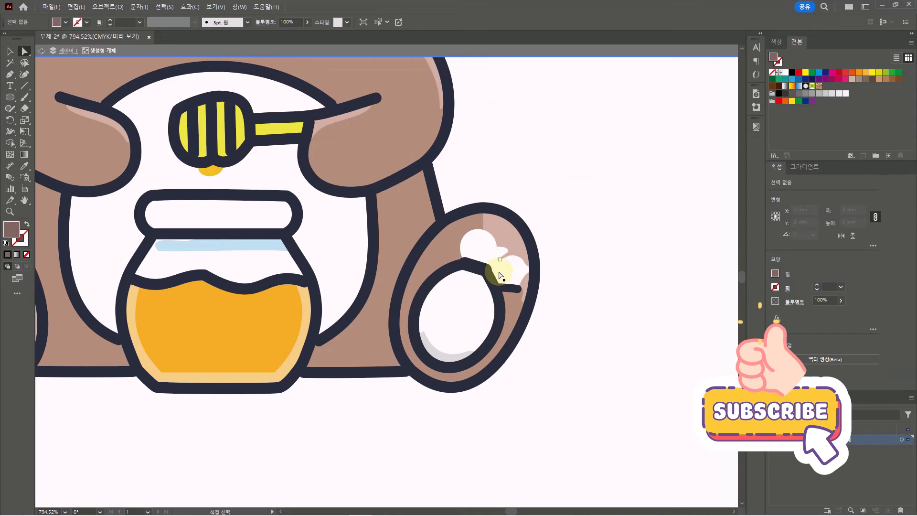
- Delete the dark outline pieces, the grey shading and the light highlight inside the bear's foot right of the honey jar
left_click(499, 275)
key("Delete")
key("Delete")
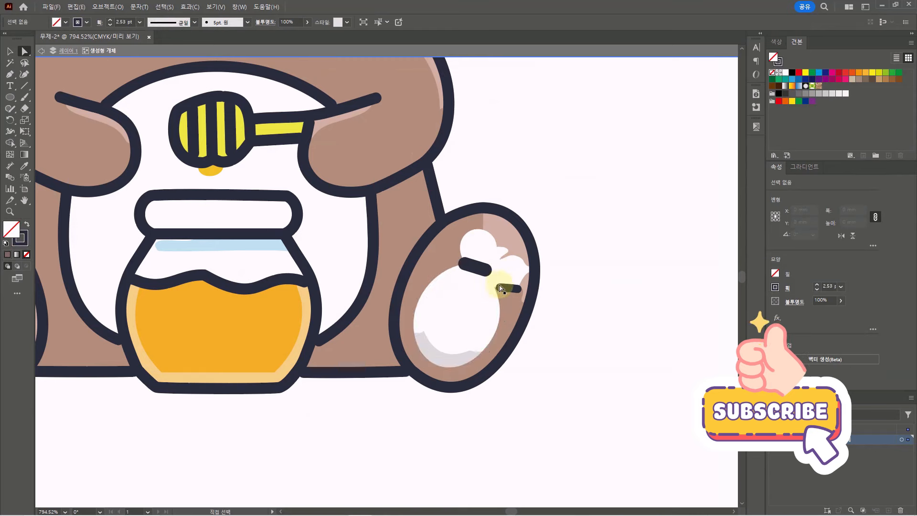
left_click(505, 288)
key("Delete")
left_click(509, 249)
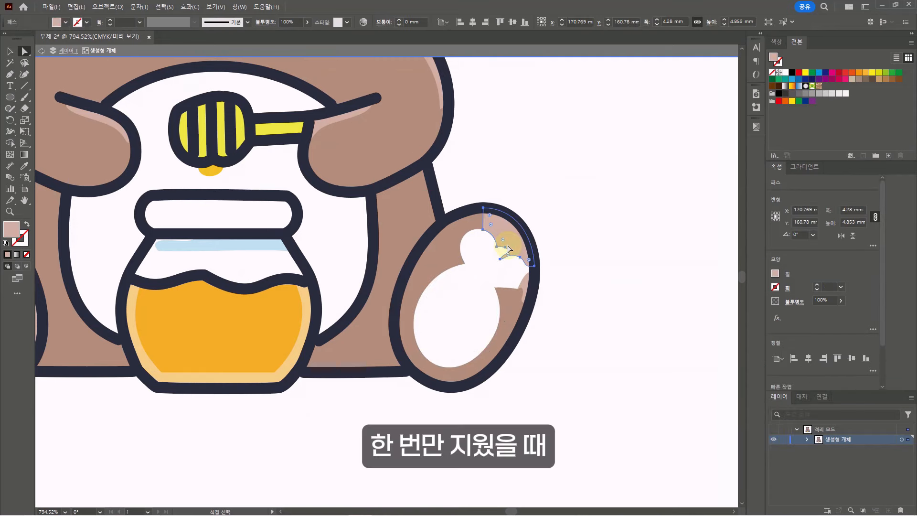
key("Delete")
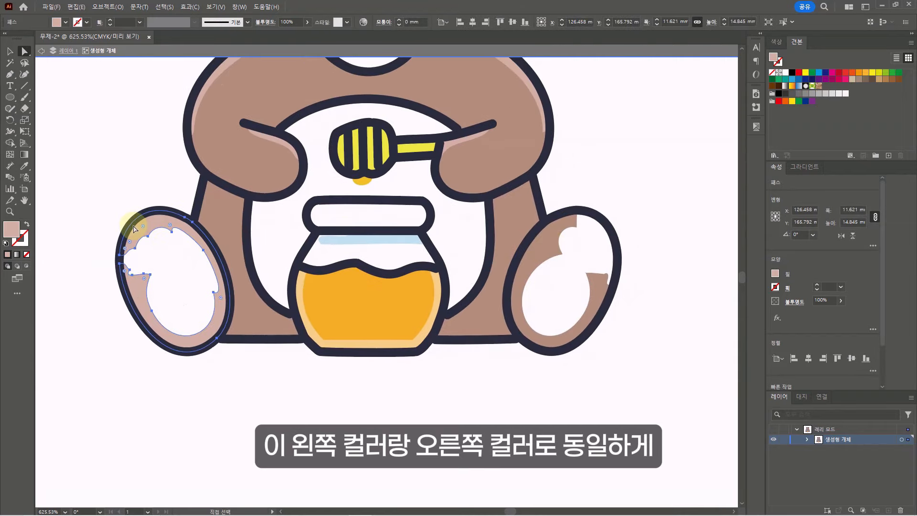
- Match the left foot's fill to the right foot's brown and cover its white patch with a freehand shape in the same brown
key("i")
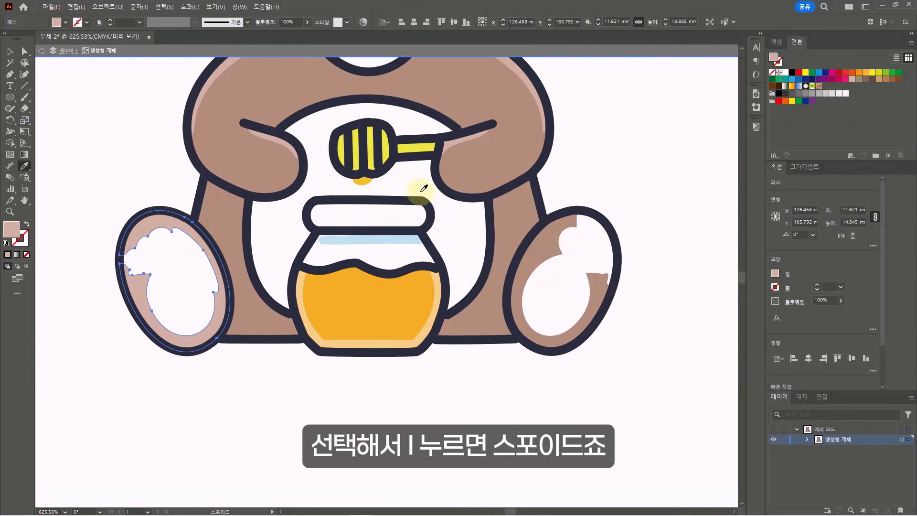
left_click(548, 246)
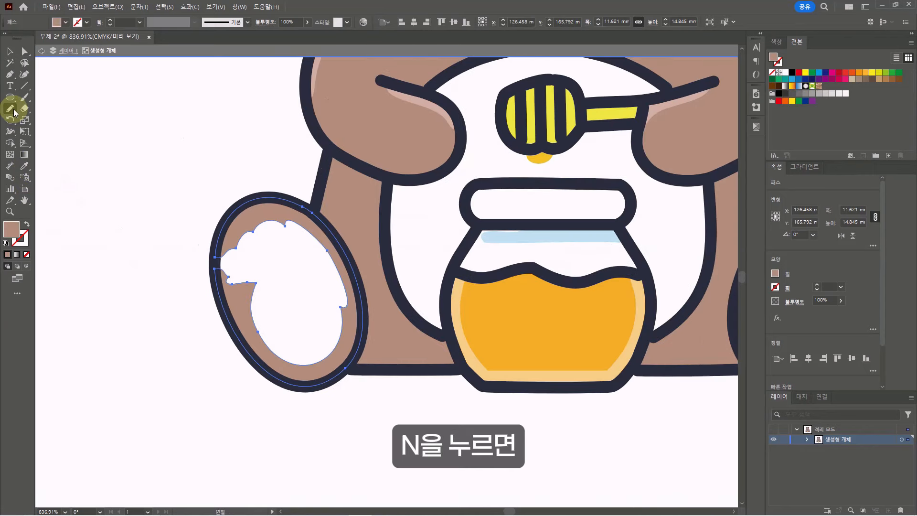
key("n")
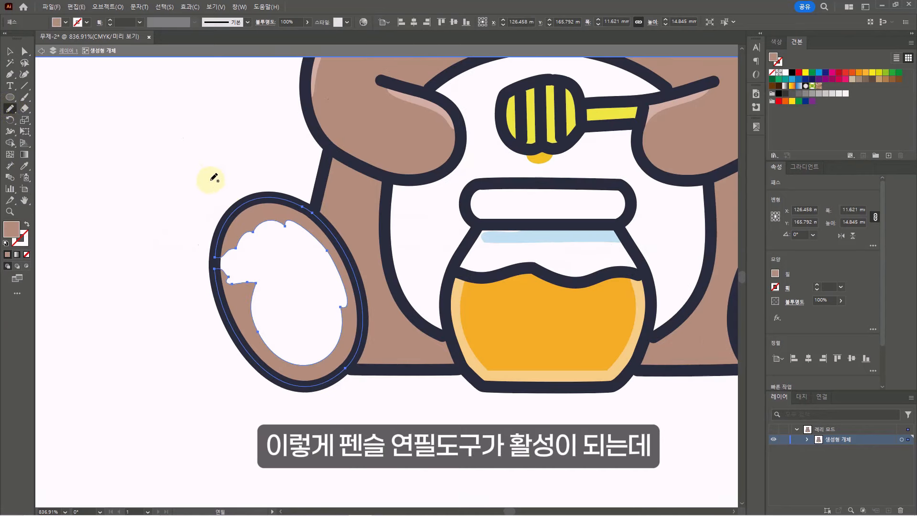
mouse_move(323, 245)
left_mouse_down()
mouse_move(323, 368)
mouse_move(386, 385)
mouse_move(428, 372)
mouse_move(439, 322)
mouse_move(403, 260)
mouse_move(352, 231)
mouse_move(322, 244)
left_mouse_up()
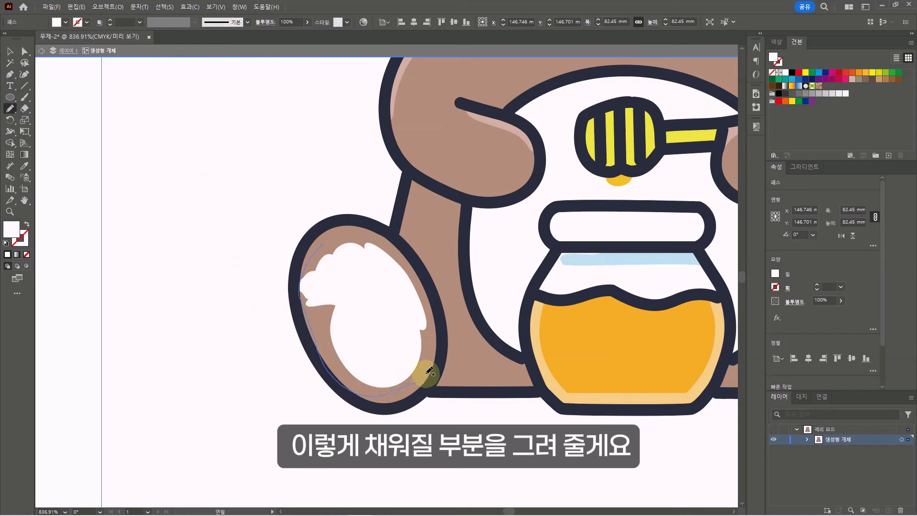
key("i")
left_click(438, 223)
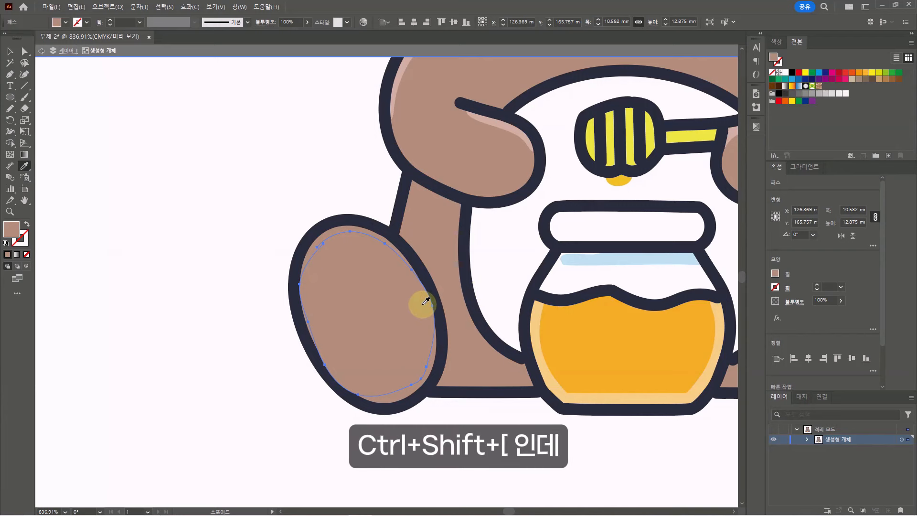
- Send the left foot's freehand brown shape to the back and redraw its lower edge with the Pencil tool
key("v")
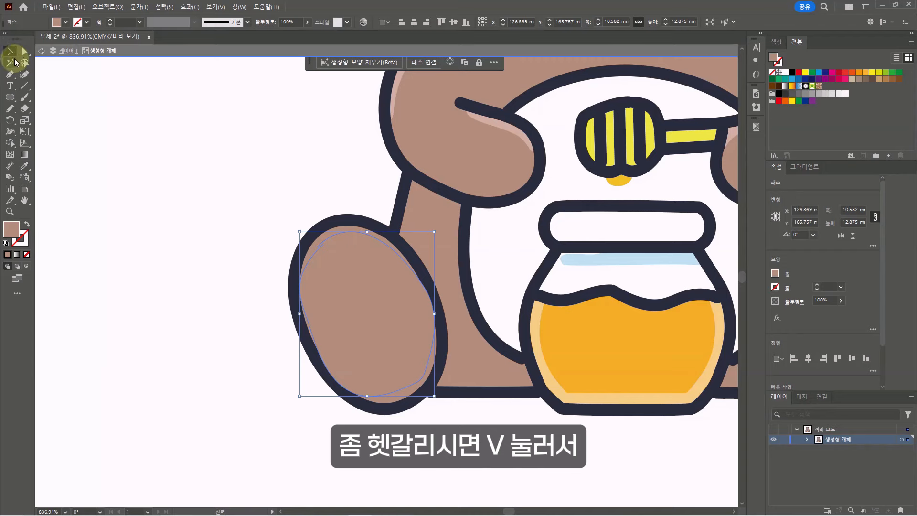
right_click(376, 300)
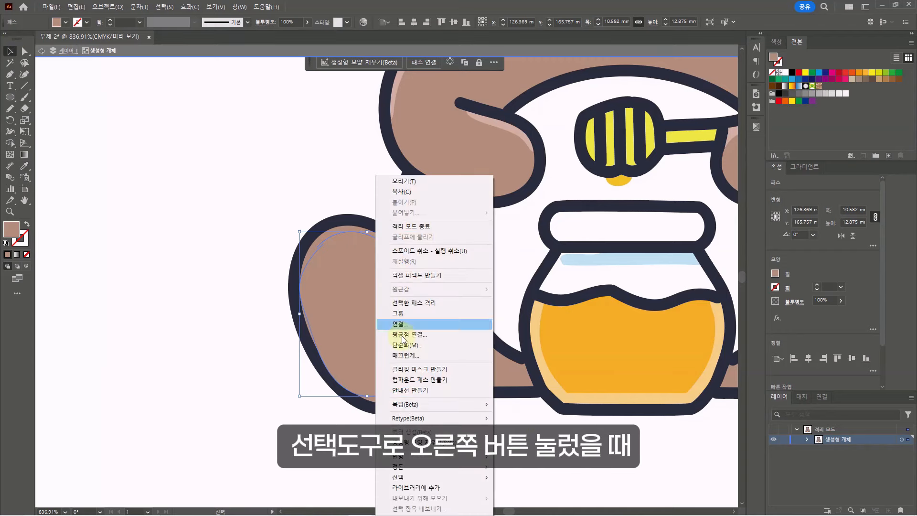
mouse_move(417, 467)
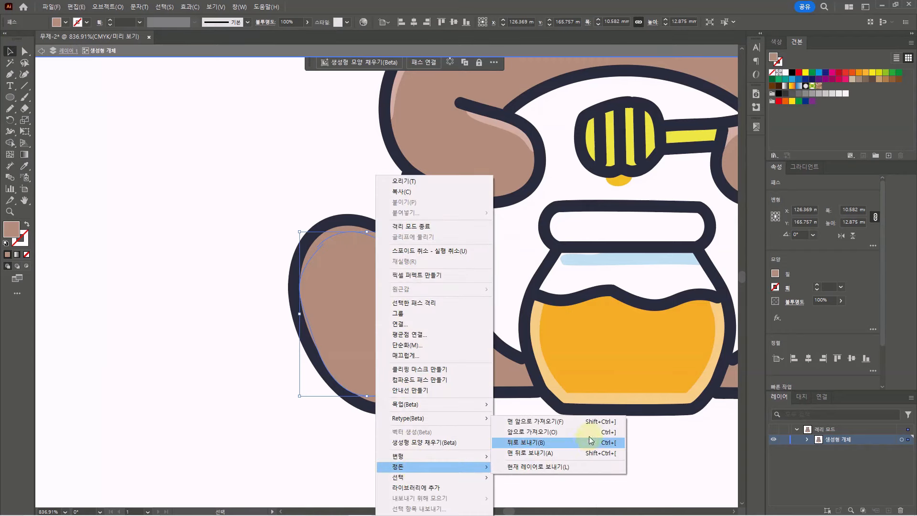
left_click(615, 453)
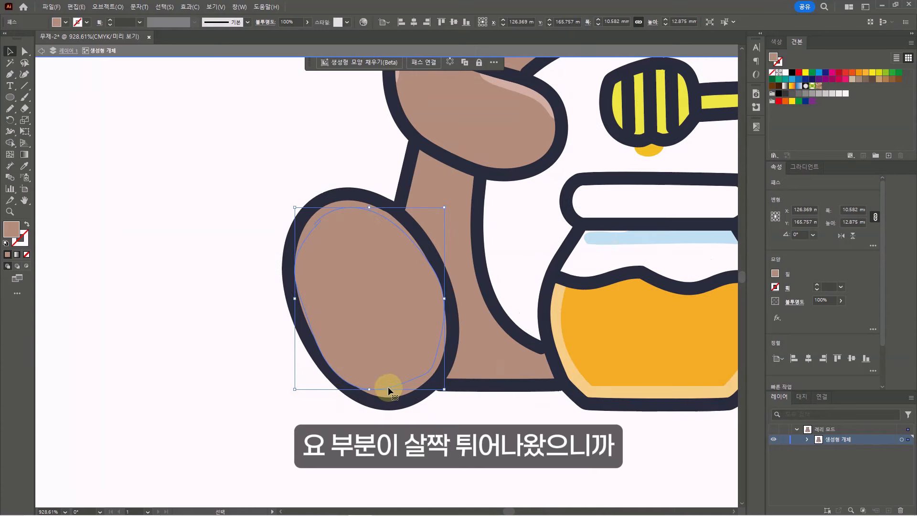
key("n")
mouse_move(314, 323)
left_mouse_down()
mouse_move(342, 360)
mouse_move(377, 382)
mouse_move(410, 379)
left_mouse_up()
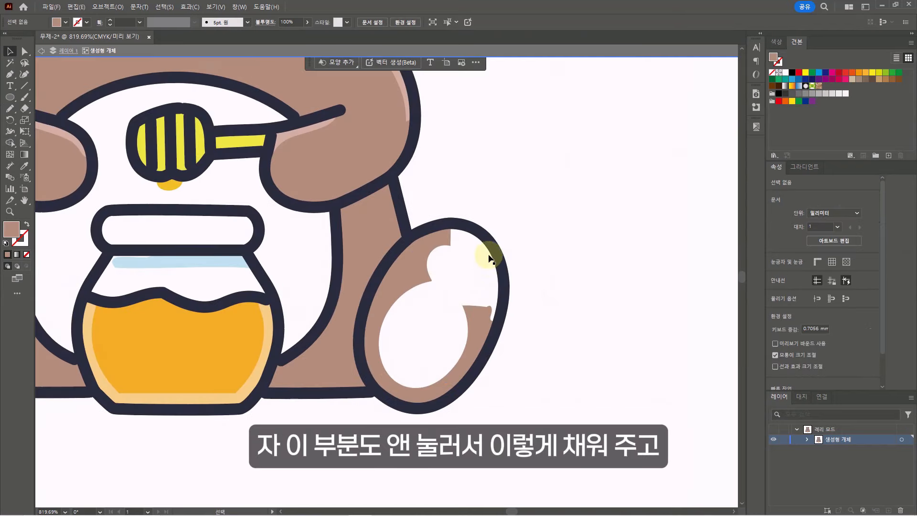
- Draw a freehand shape about 11 by 14 mm around the inside of the right foot and fill it with the foot's brown
mouse_move(487, 250)
left_mouse_down()
mouse_move(448, 228)
mouse_move(388, 276)
mouse_move(368, 344)
mouse_move(426, 391)
mouse_move(482, 353)
mouse_move(503, 312)
left_mouse_up()
left_click_drag(506, 275, 498, 244)
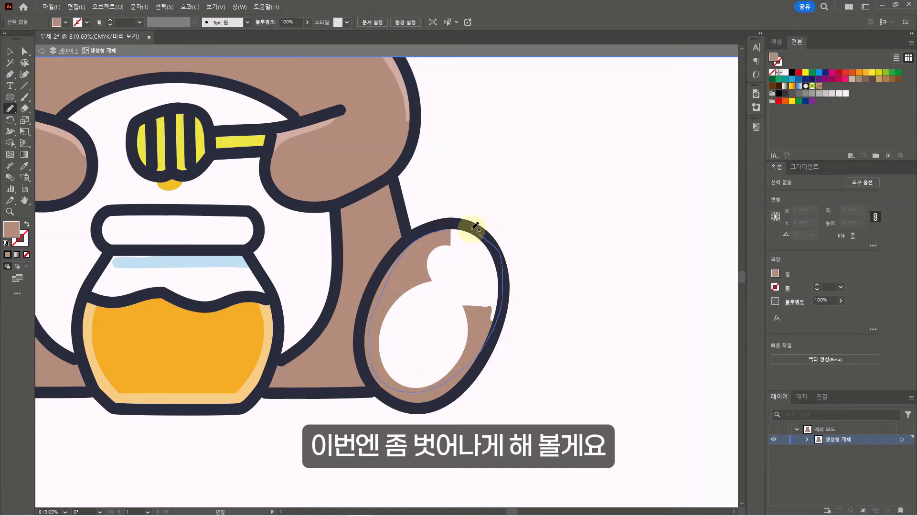
left_click_drag(452, 220, 420, 238)
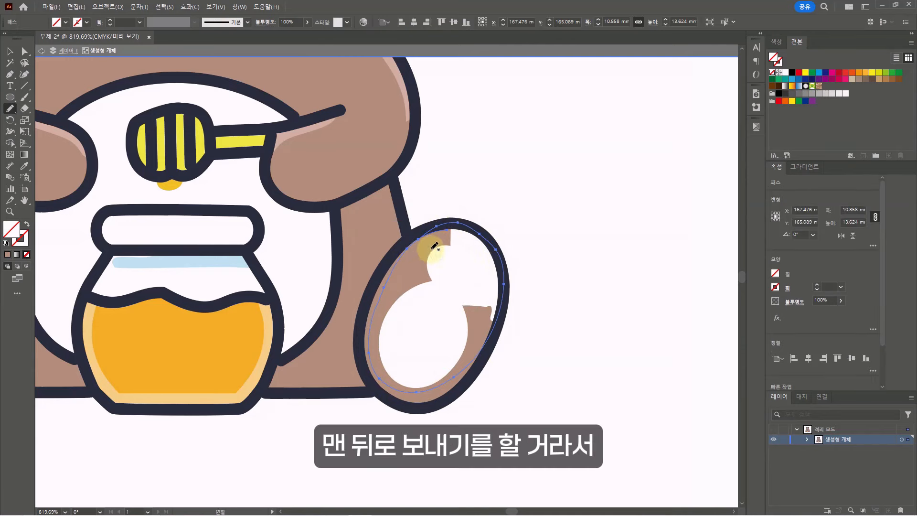
left_click(413, 269)
key("v")
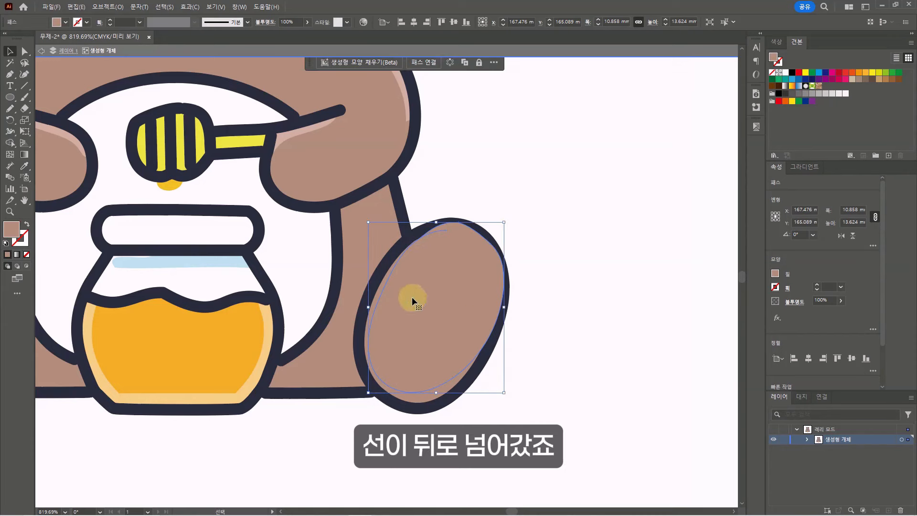
- Send the right foot's brown shape to the back and delete the bear artwork's white background square
key("ctrl+shift+[")
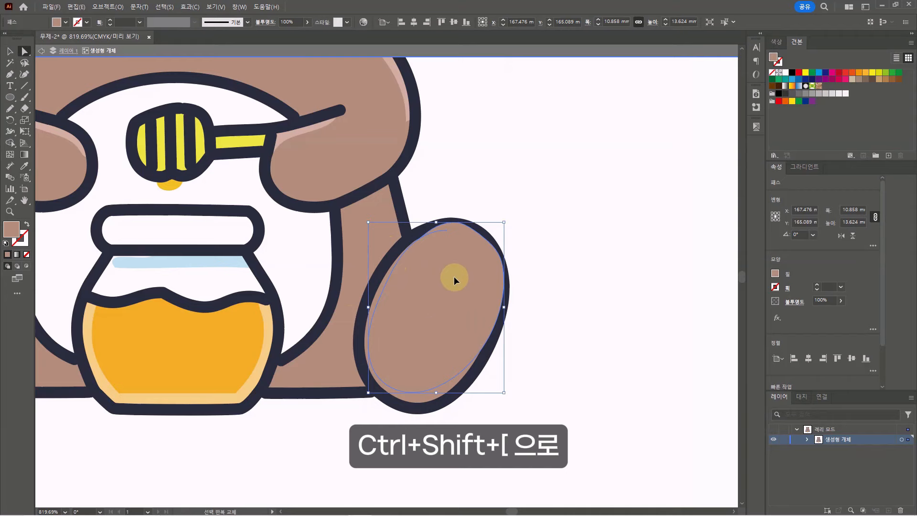
key("ctrl+shift+[")
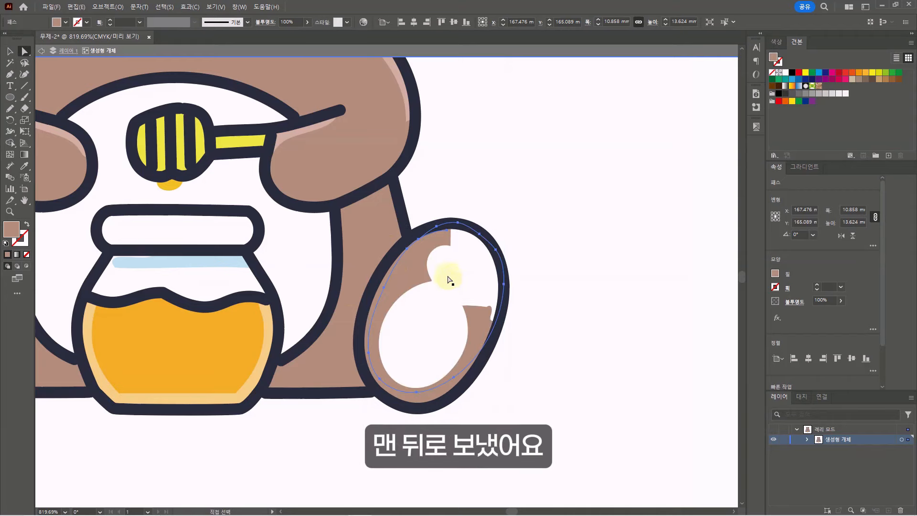
scroll(448, 280, "down", 3)
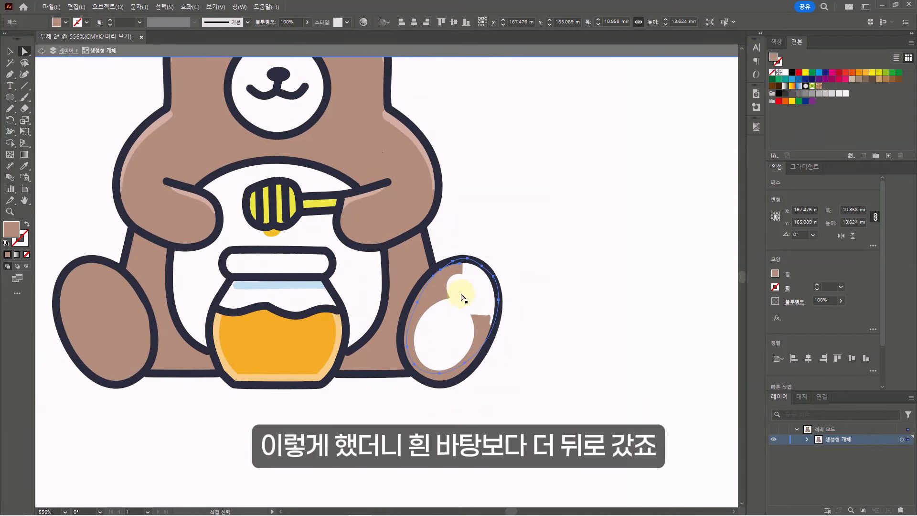
scroll(527, 288, "down", 3)
left_click(513, 203)
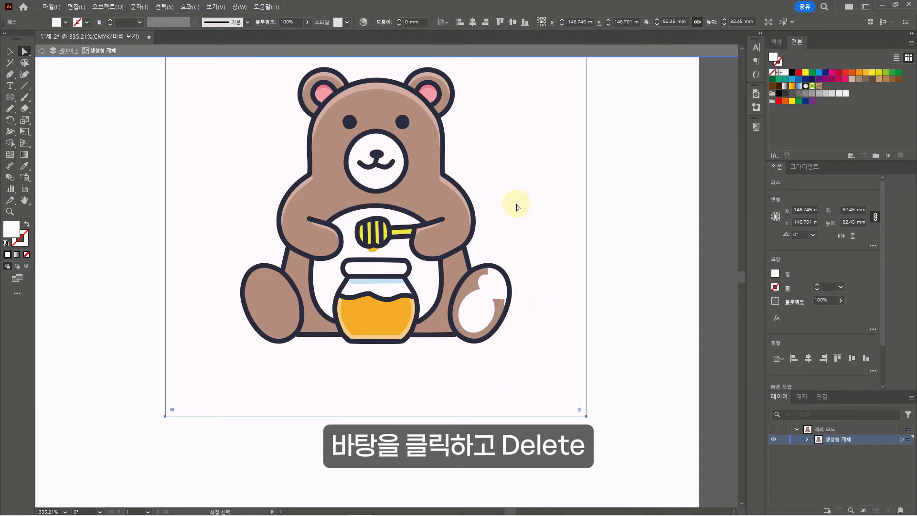
key("Delete")
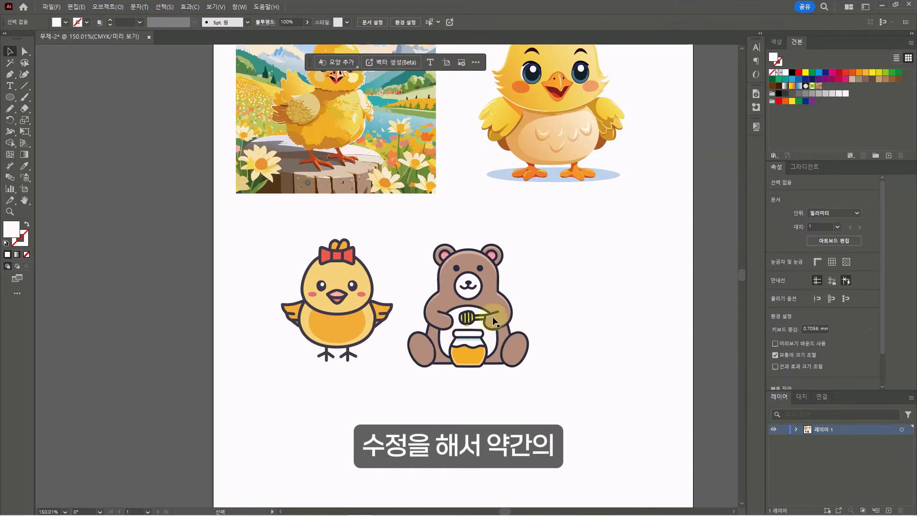
key("a")
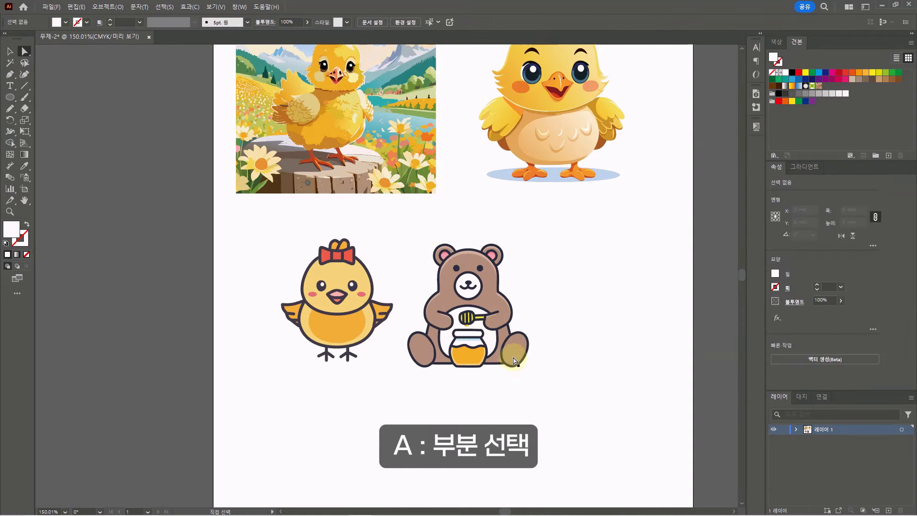
left_click(514, 353)
key("v")
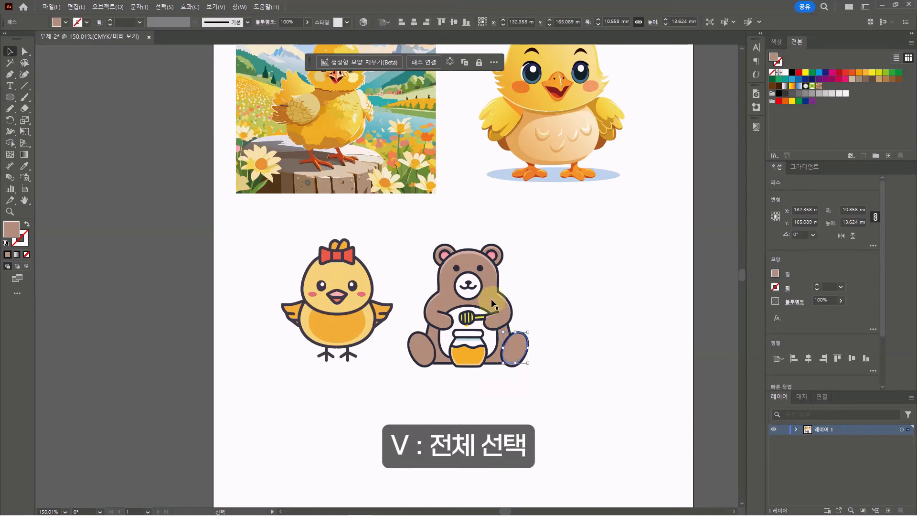
left_click(512, 352)
left_click(474, 389)
key("n")
key("n")
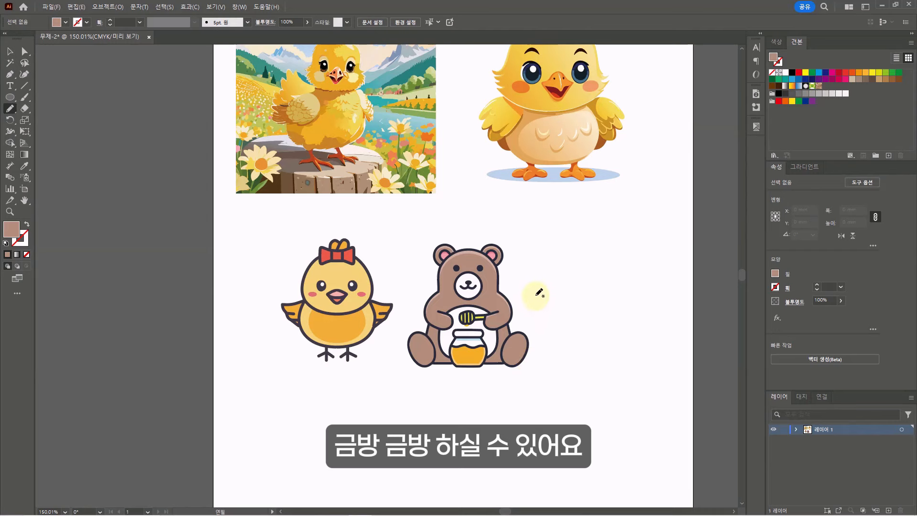
- Draw a square about 71 mm wide in the empty area below the chick and bear
key("v")
left_click_drag(577, 317, 516, 304)
key("m")
left_click_drag(377, 363, 513, 226)
left_click_drag(341, 242, 503, 404)
key("v")
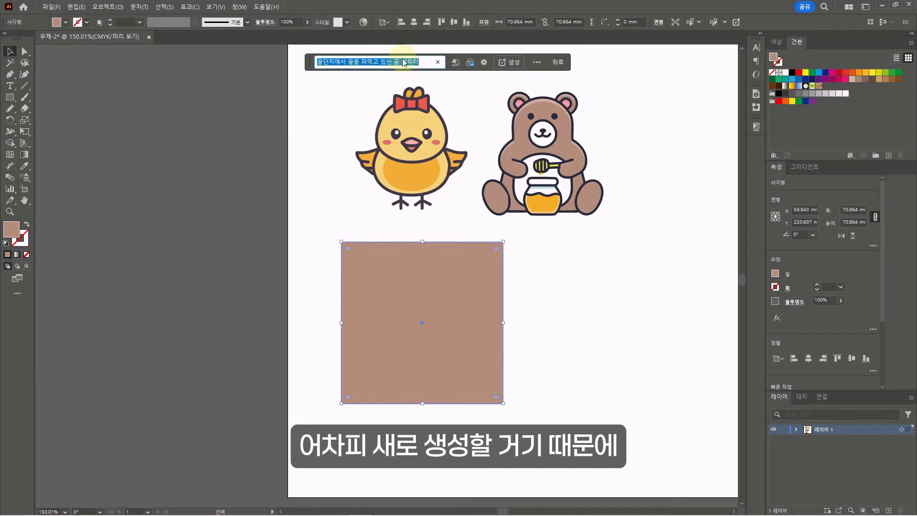
- Generate vector art in the square from the prompt "혀를 내밀고 웃고 있는 강아지 캐릭터", with only the bear as the style reference
type("혀를 내밀고 웃고 있")
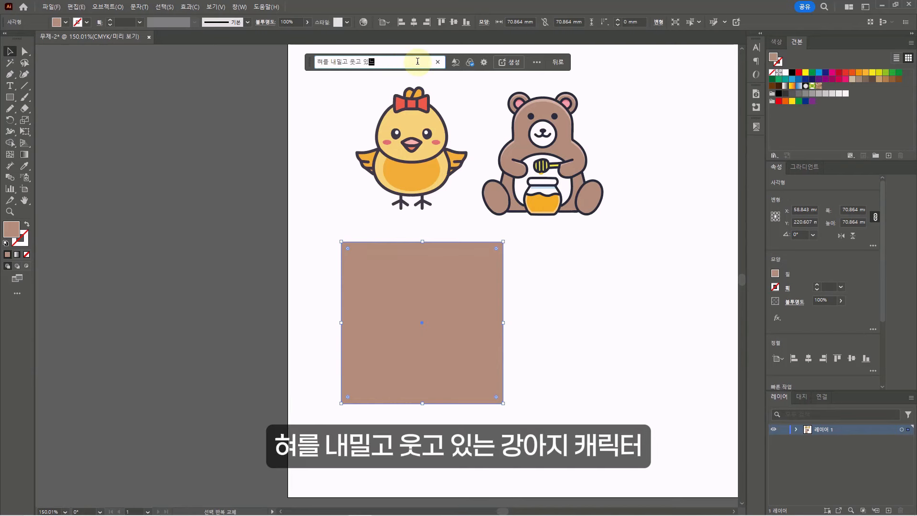
type("는 강아지 캐릭터")
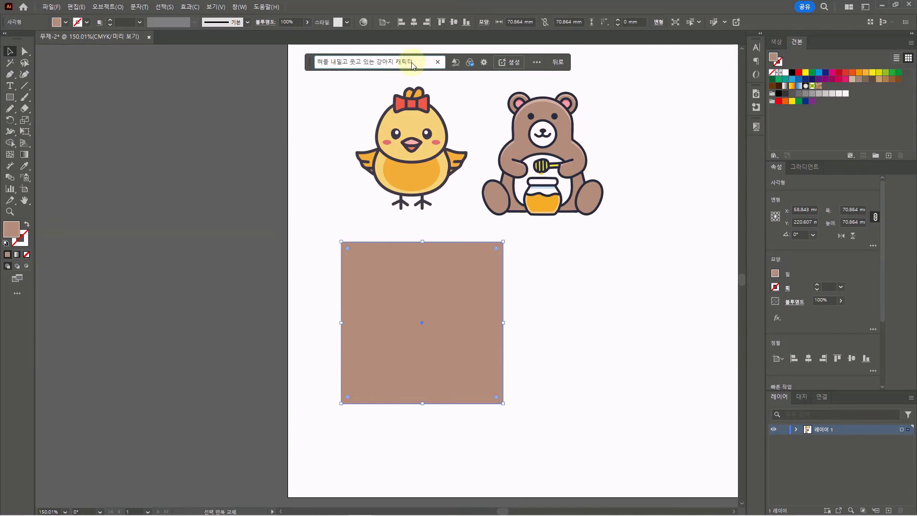
left_click(471, 63)
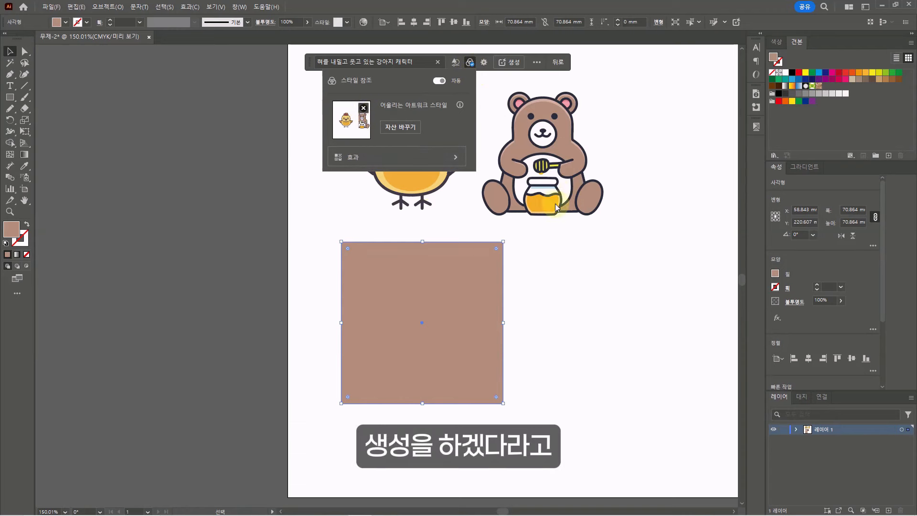
left_click(363, 108)
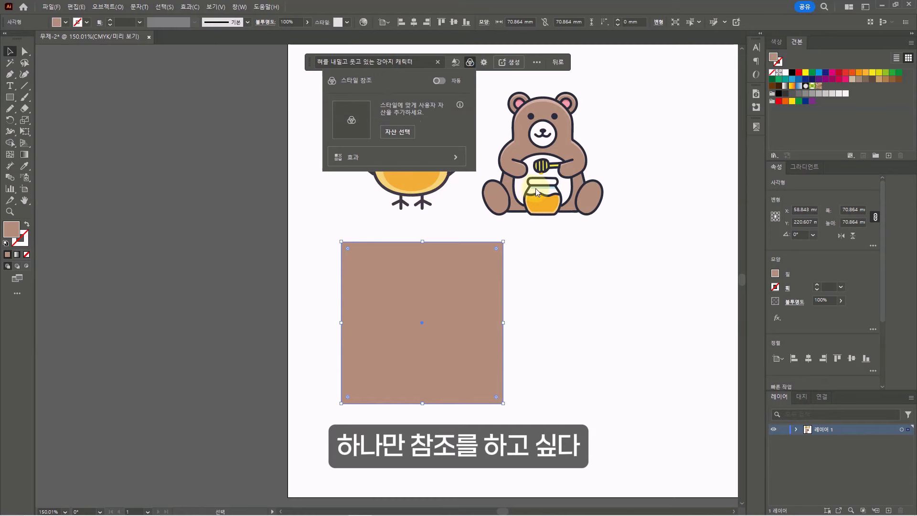
left_click(398, 132)
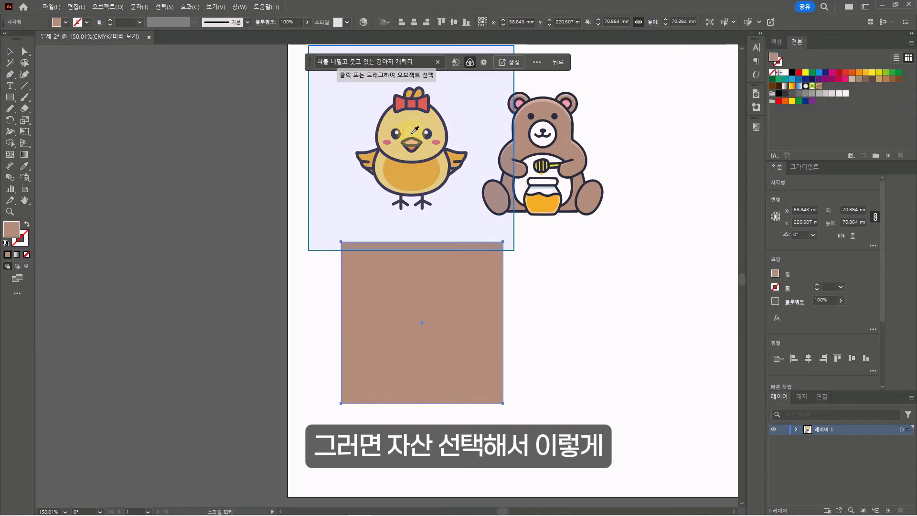
left_click(571, 157)
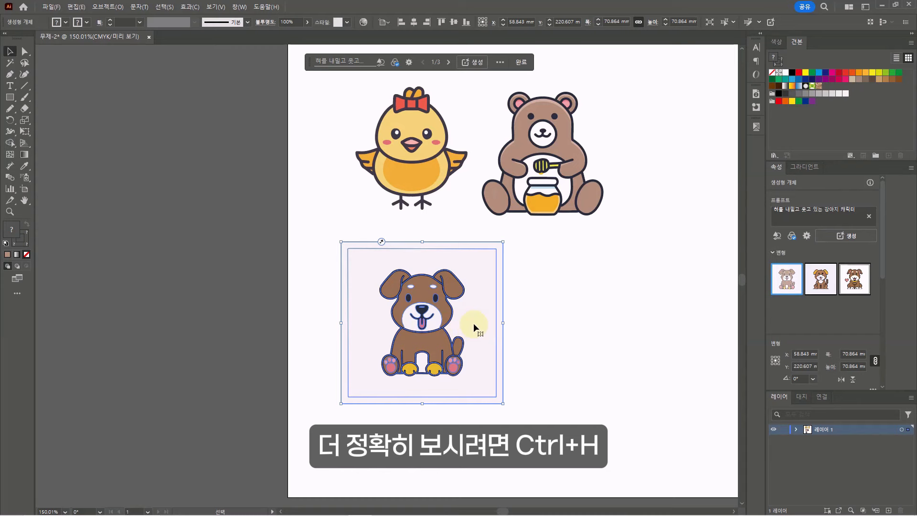
- Switch the generated puppy to its third variation and inspect its face up close
left_click(449, 62)
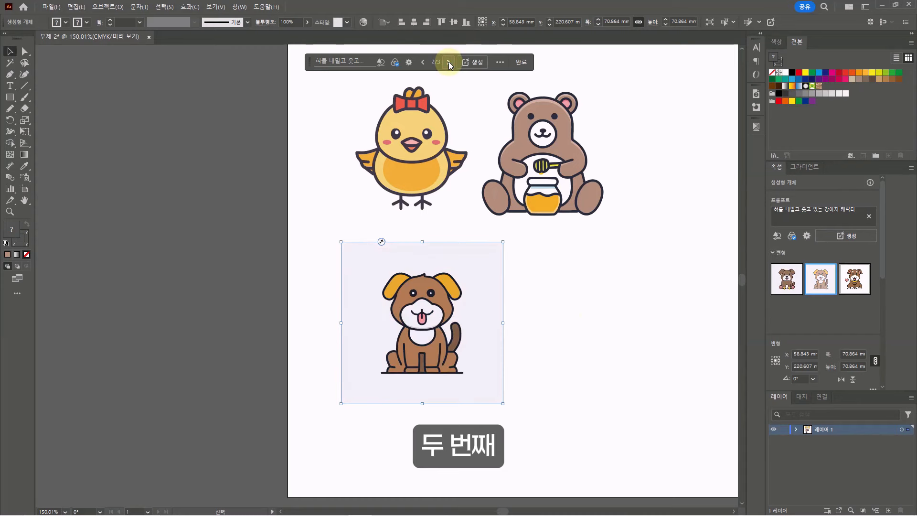
left_click(448, 62)
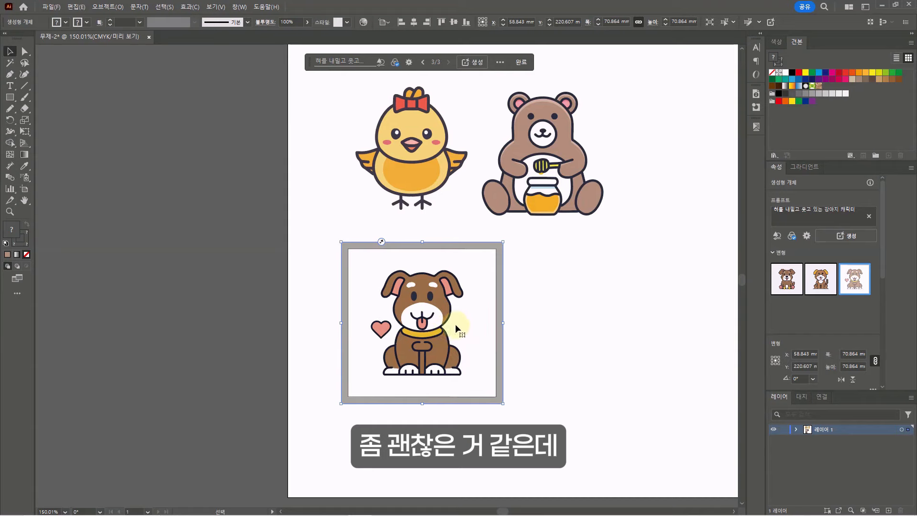
scroll(454, 324, "up", 5)
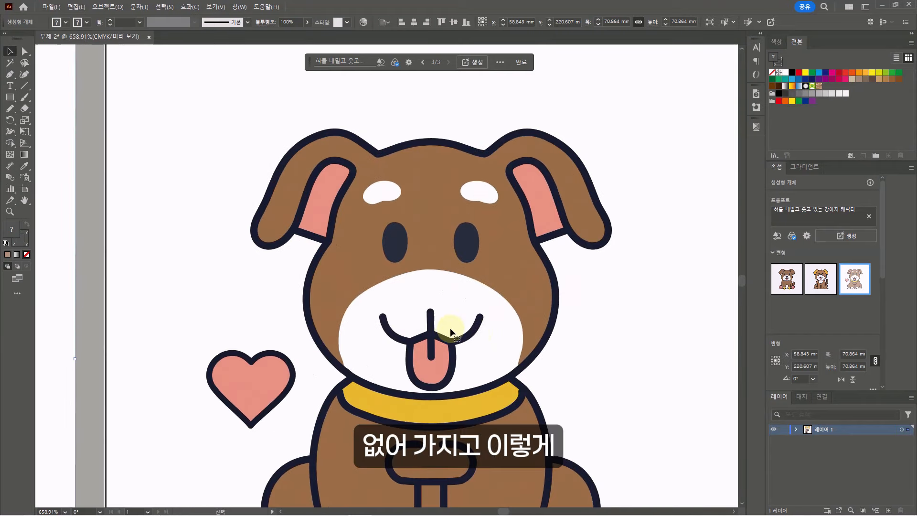
scroll(453, 343, "down", 4)
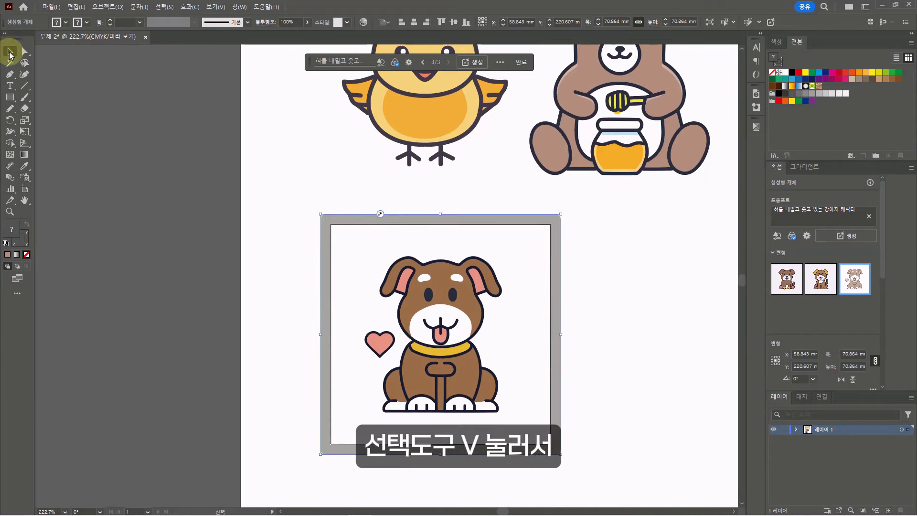
- Open the generated puppy for isolated editing and draw an ellipse nose about 3.4 × 1.5 mm at the top of the mouth line
double_click(464, 330)
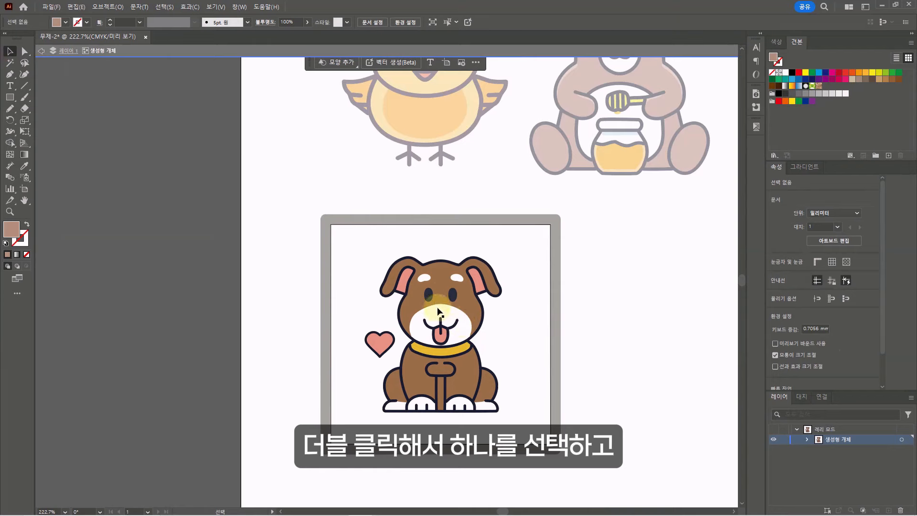
left_click(445, 301)
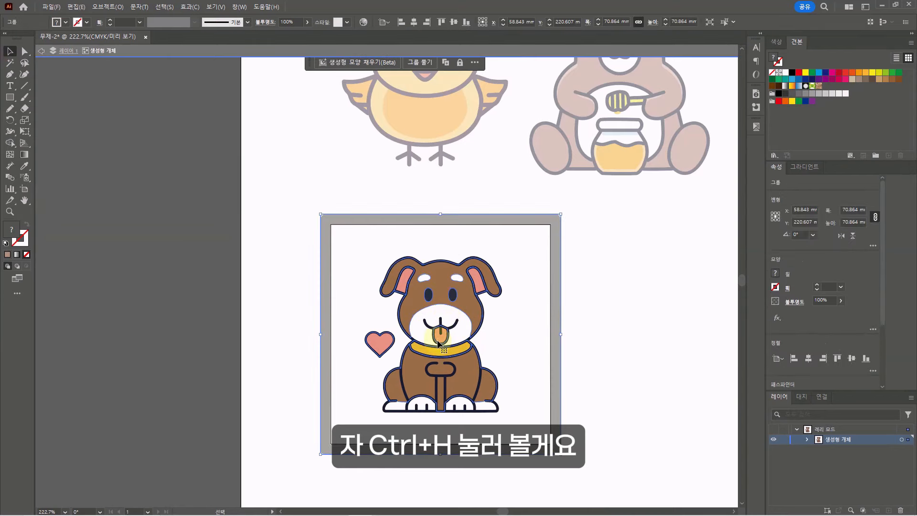
scroll(481, 358, "up", 3)
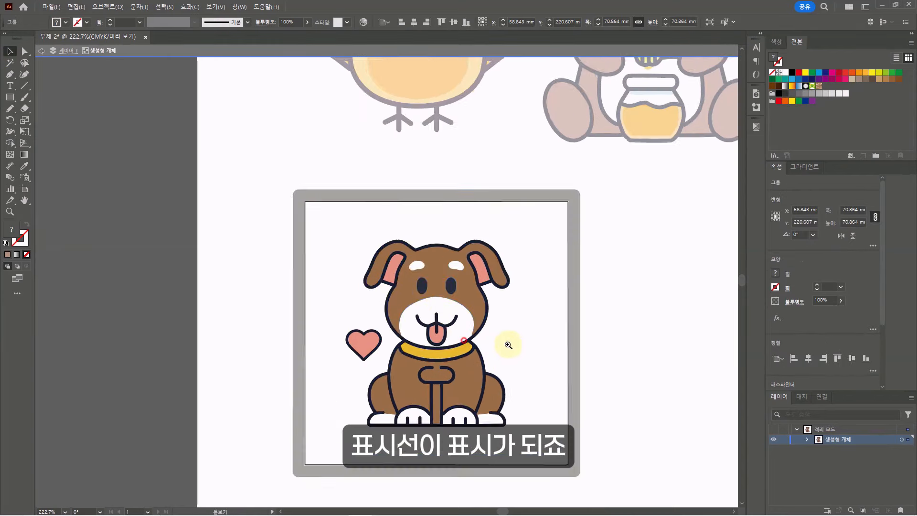
key("l")
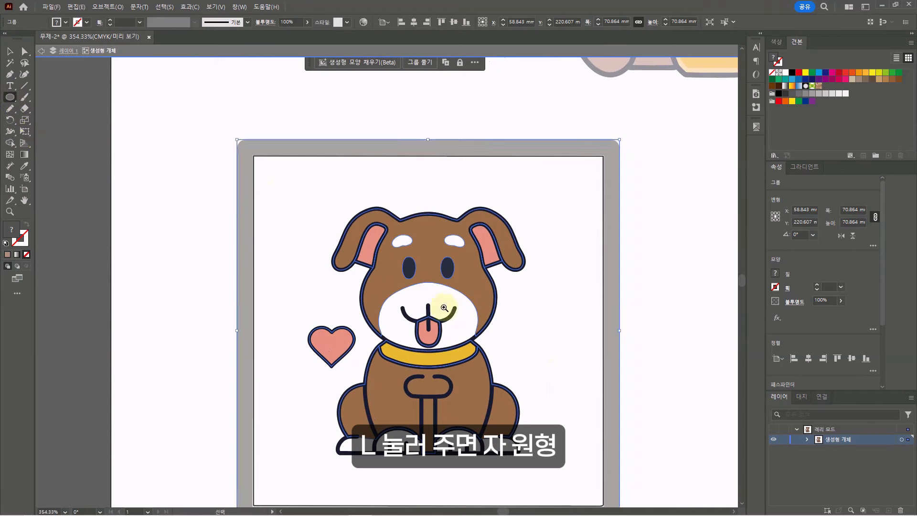
scroll(432, 305, "up", 5)
mouse_move(430, 305)
left_mouse_down()
mouse_move(460, 317)
mouse_move(452, 315)
left_mouse_up()
- Give the nose ellipse the dark fill sampled from the puppy's eye and leave isolation mode
left_click(497, 189)
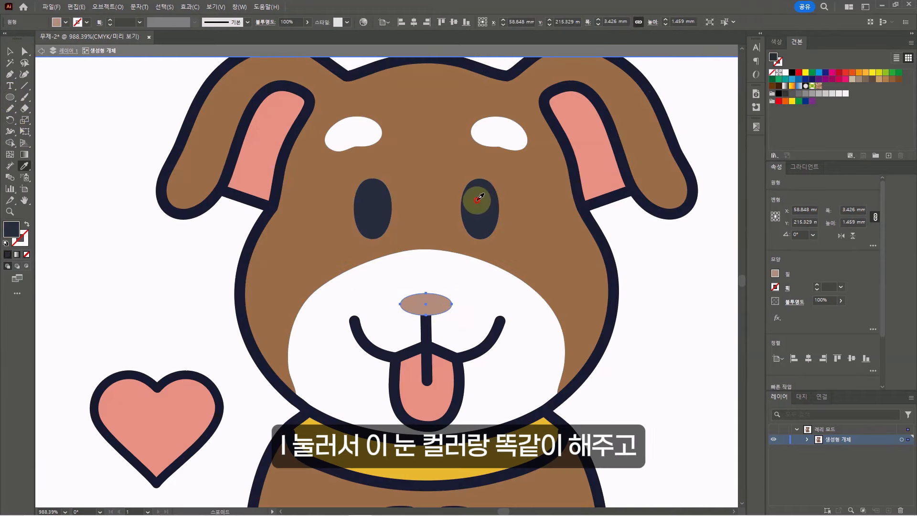
scroll(440, 379, "down", 6)
key("v")
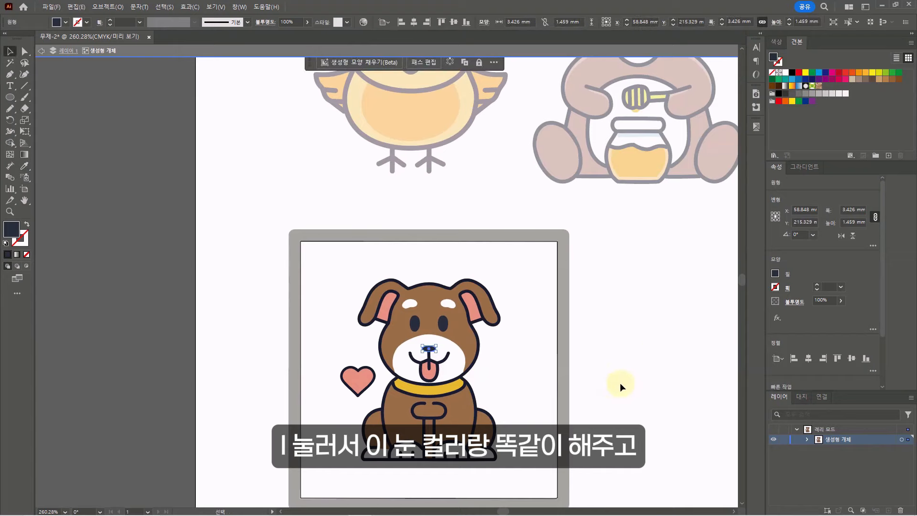
double_click(653, 283)
scroll(507, 411, "down", 1)
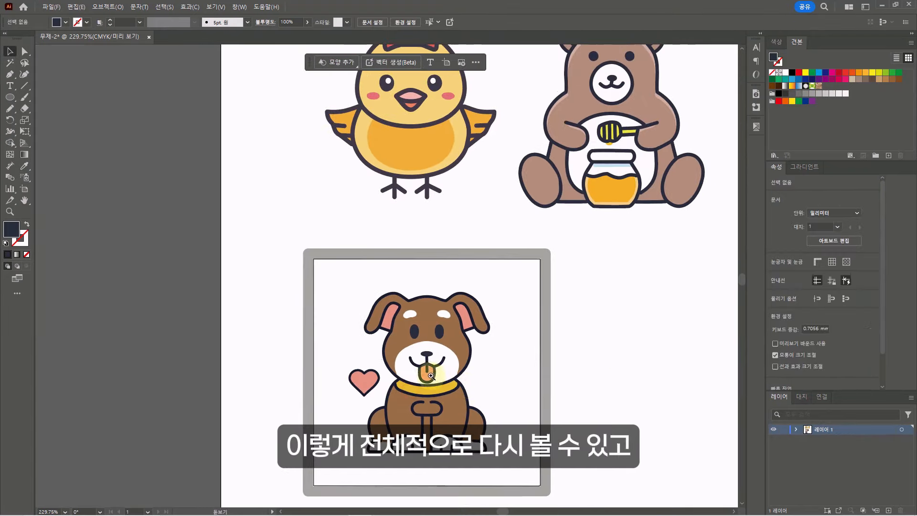
- Stretch the puppy's nose ellipse to a height of about 2 mm, keeping its width
left_click_drag(425, 359, 564, 369)
left_click_drag(301, 314, 416, 334)
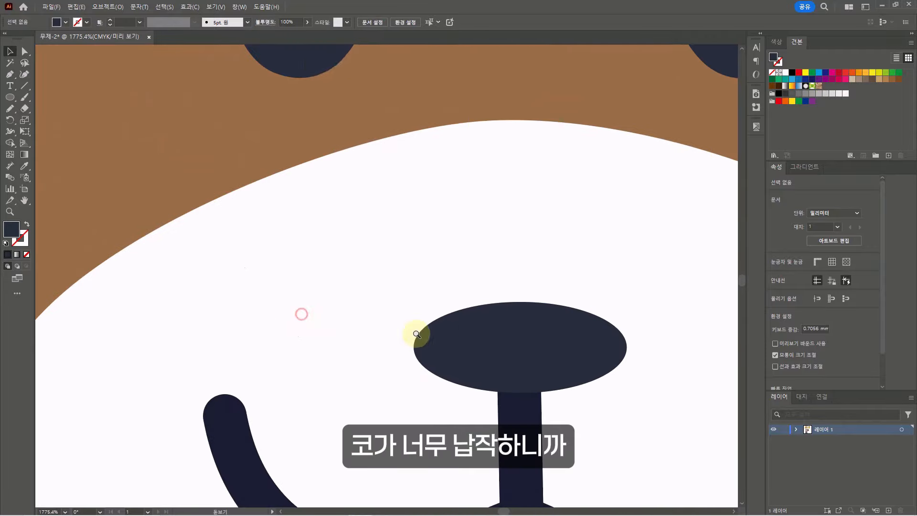
key("a")
left_click(518, 338)
left_click_drag(543, 345, 463, 340)
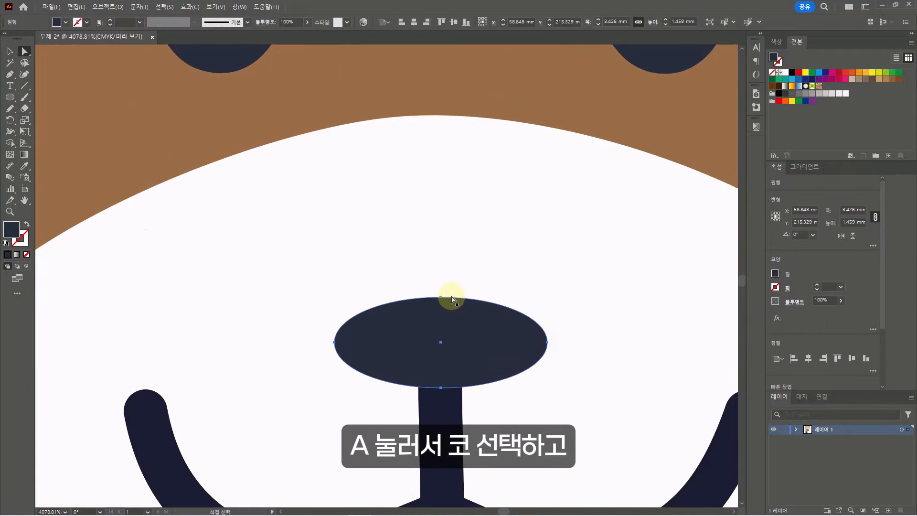
key("v")
left_click_drag(441, 297, 373, 301)
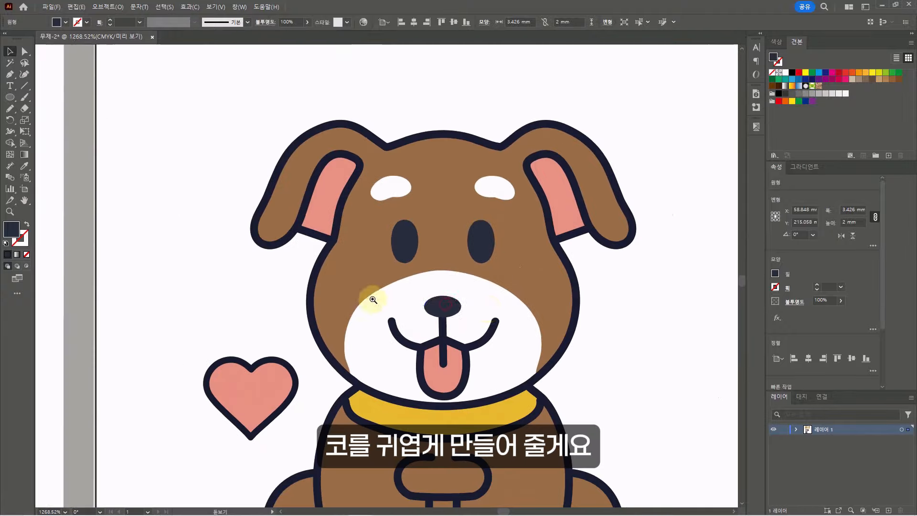
left_click_drag(474, 306, 413, 309)
left_click(689, 300)
- Delete the rounded loop outline on the puppy's chest above the front legs
left_click_drag(318, 362, 191, 363)
left_click_drag(339, 374, 611, 383)
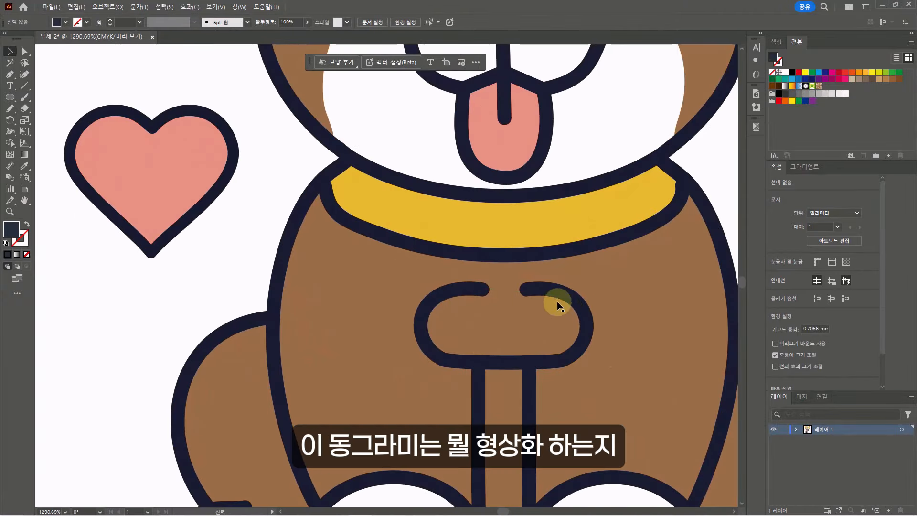
key("a")
left_click(584, 336)
left_click_drag(513, 381, 440, 372)
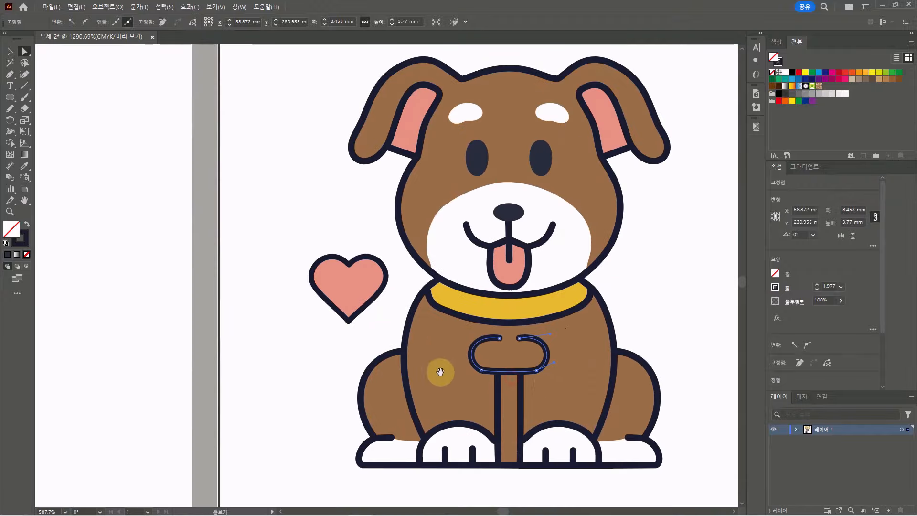
key("Delete")
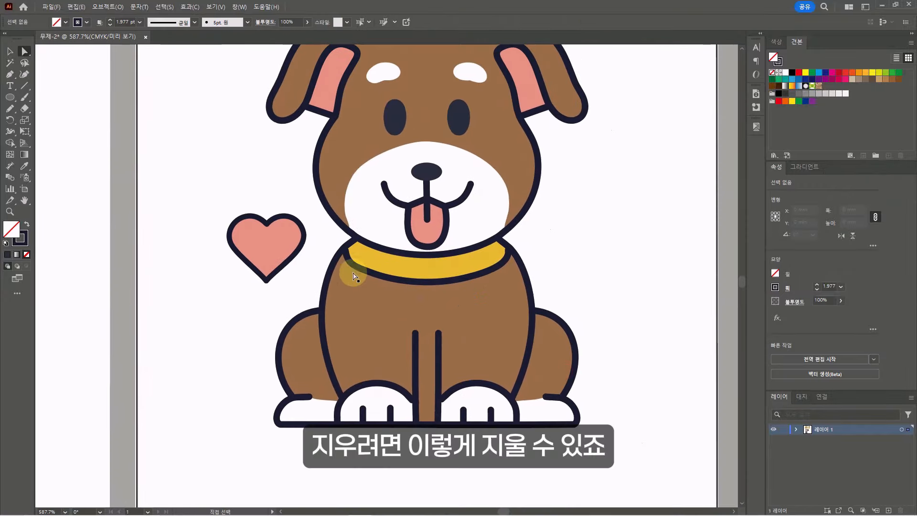
- Review the cleaned-up puppy and its heart alongside the chick and bear
left_click_drag(372, 320, 292, 311)
left_click_drag(430, 306, 334, 328)
key("v")
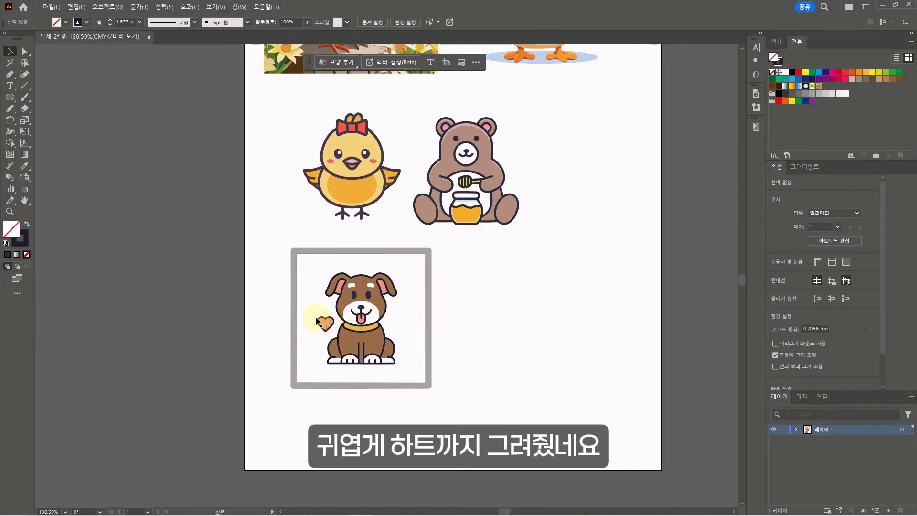
left_click_drag(505, 328, 445, 414)
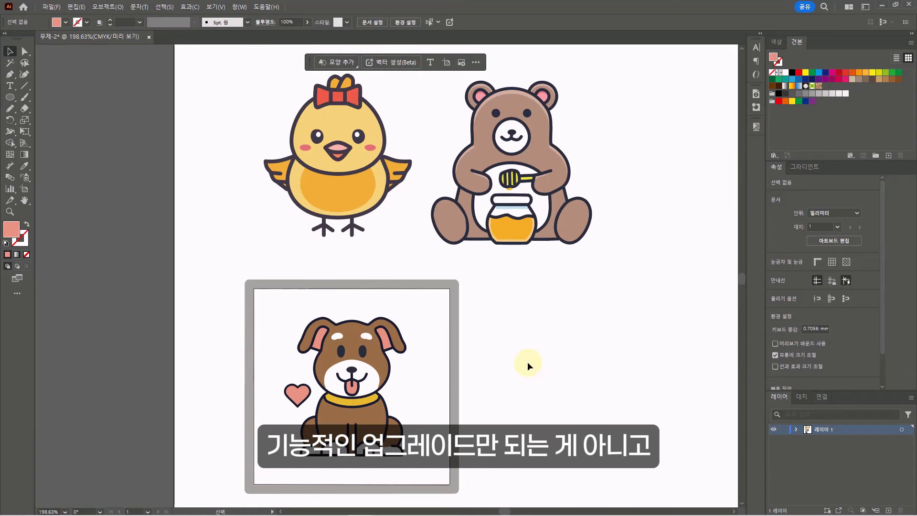
key("a")
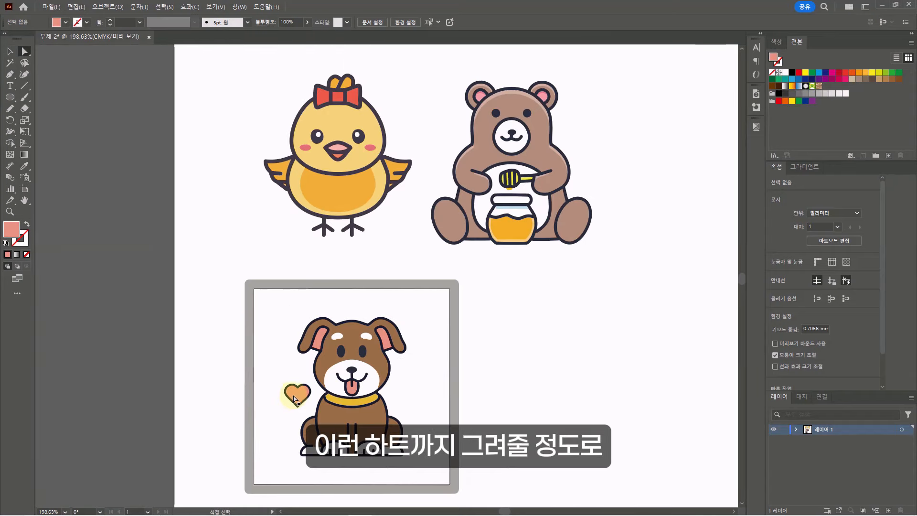
left_click(297, 395)
key("v")
left_click(547, 379)
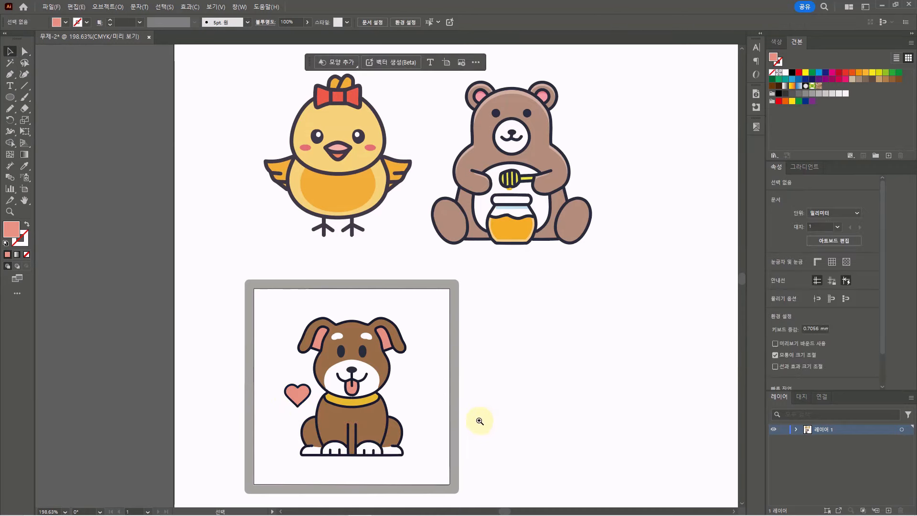
- Draw a square about 72 mm wide beside the puppy and generate vector art in it from the prompt "목에 보타이를 한 토끼 캐릭터"
left_click_drag(449, 377, 381, 370)
left_click_drag(492, 365, 348, 330)
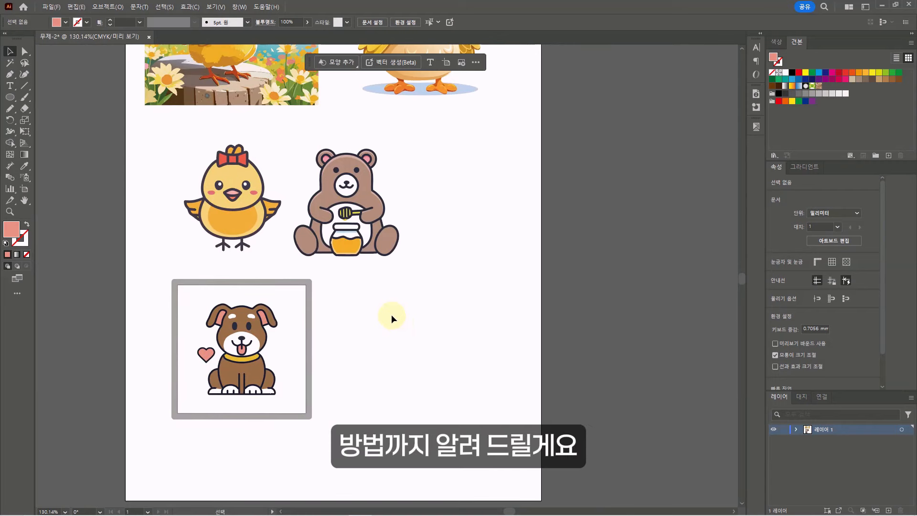
key("m")
left_click_drag(340, 280, 482, 379)
type("목에 ")
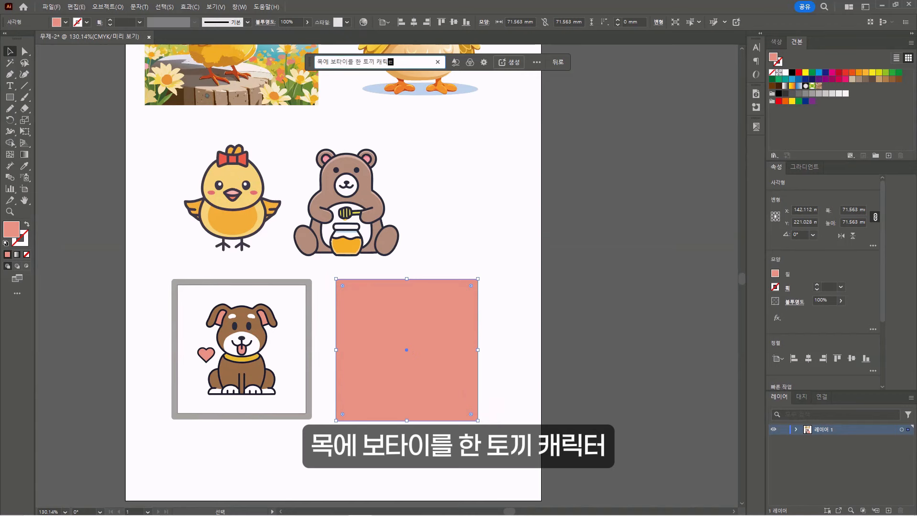
type("보타이를 한 토끼 캐릭터")
key("Return")
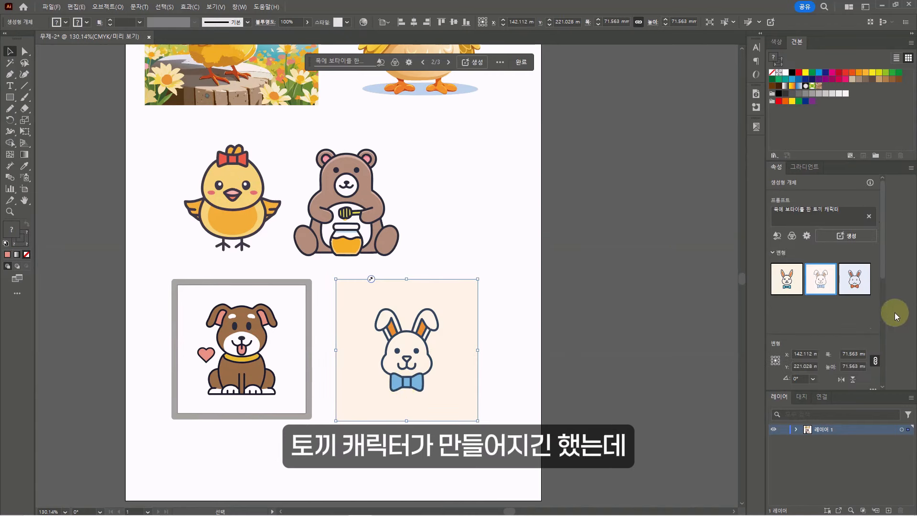
- Compare the three generated rabbit variations on the artboard
mouse_move(868, 294)
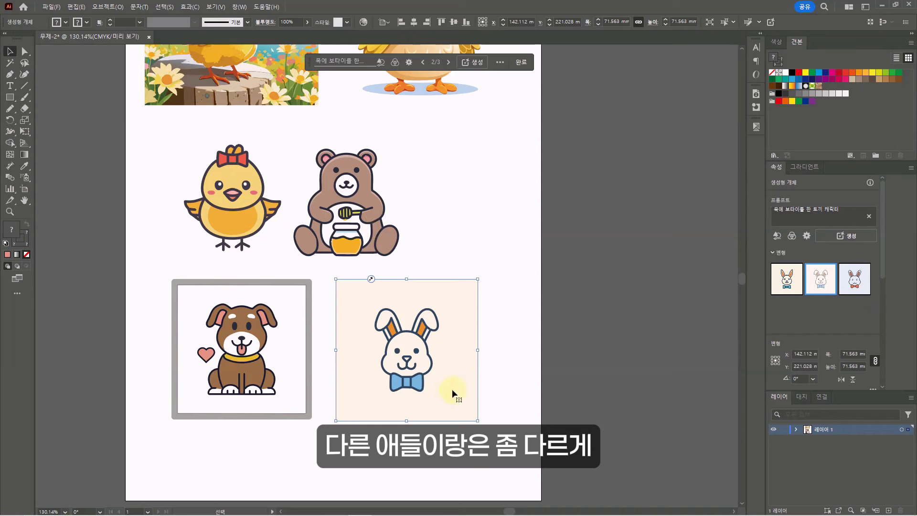
left_click(855, 287)
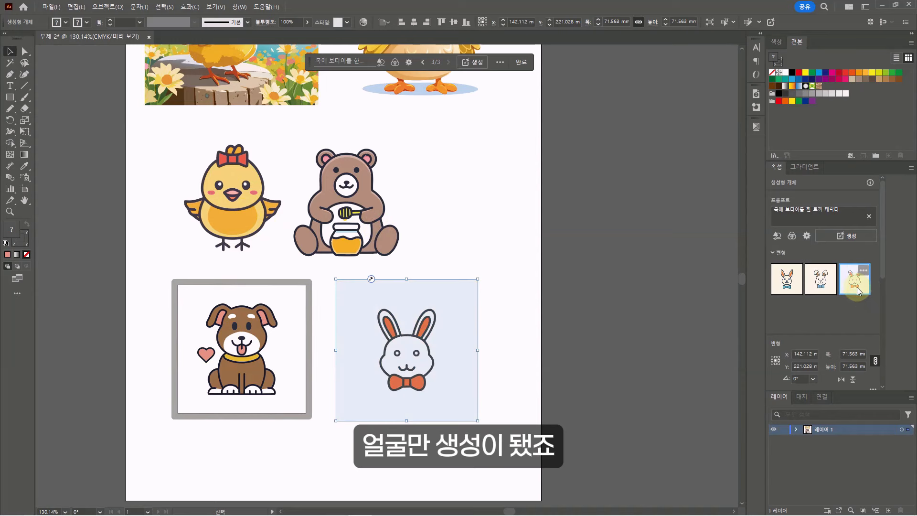
left_click(780, 288)
left_click(821, 283)
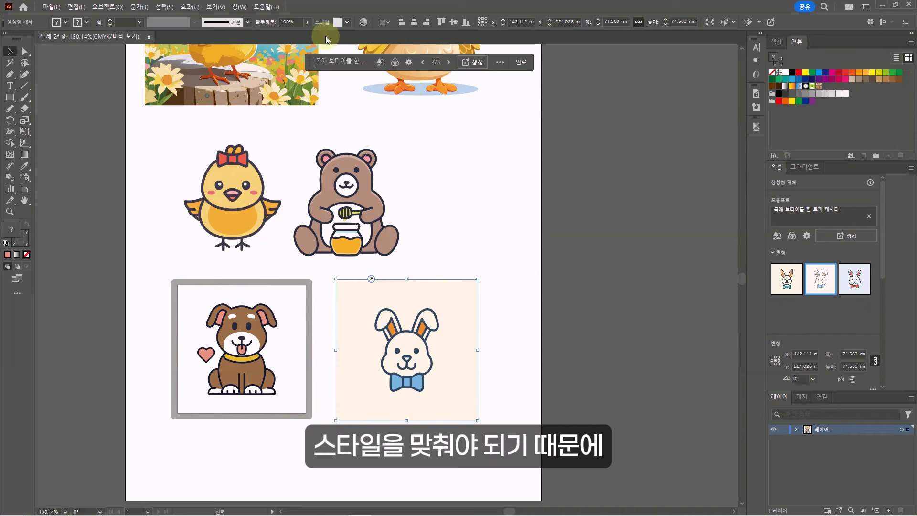
- Change the rabbit prompt to "목에 보타이를 하고 서있는 토끼 캐릭터" and generate again
left_click(344, 62)
left_click(362, 62)
key("BackSpace")
type("하고 서있는 토끼 캐릭터")
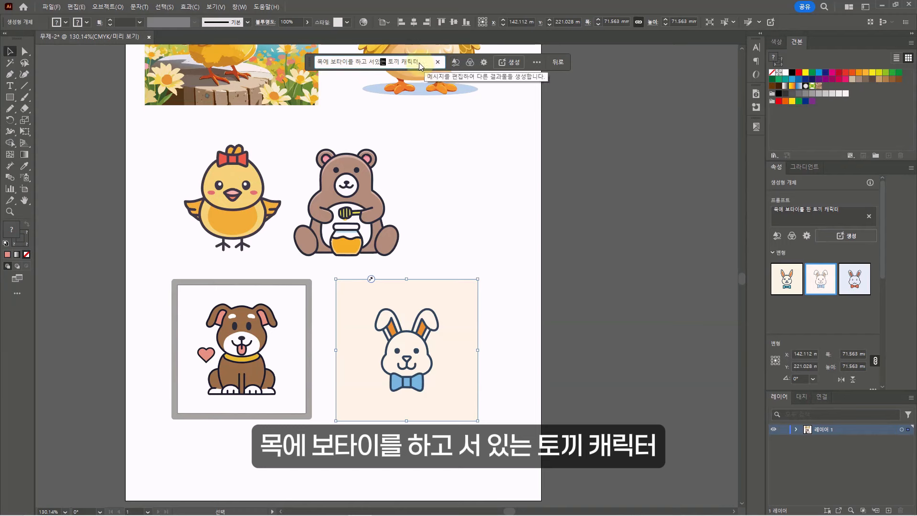
left_click(510, 62)
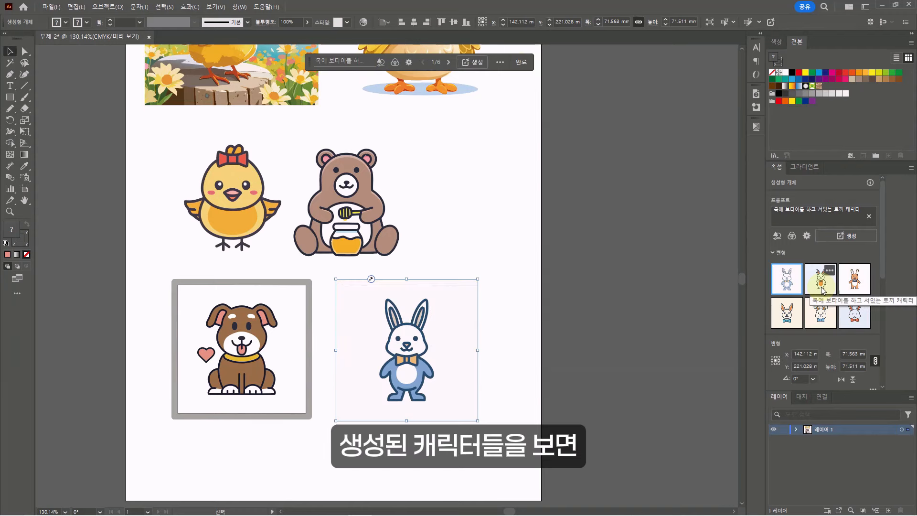
- Switch the standing rabbit to its third variation, the orange one with a blue bow tie, and inspect its ears
left_click(822, 289)
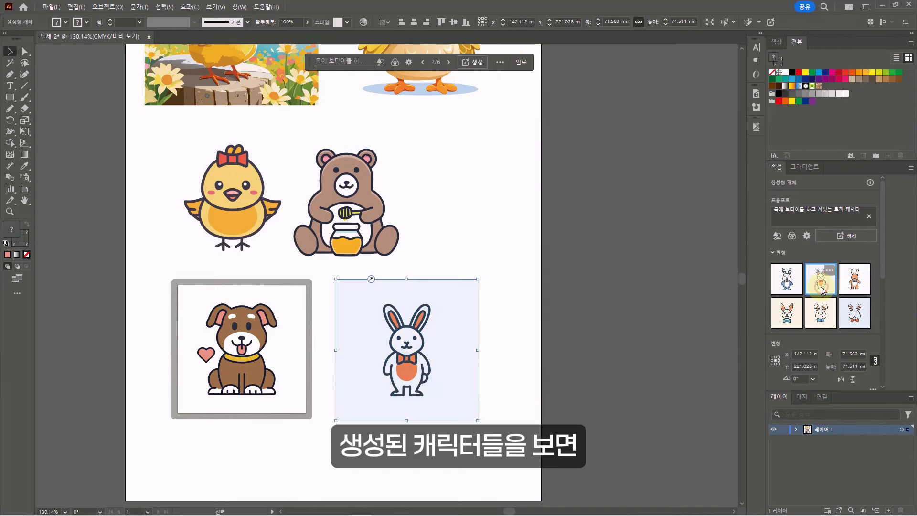
left_click(846, 289)
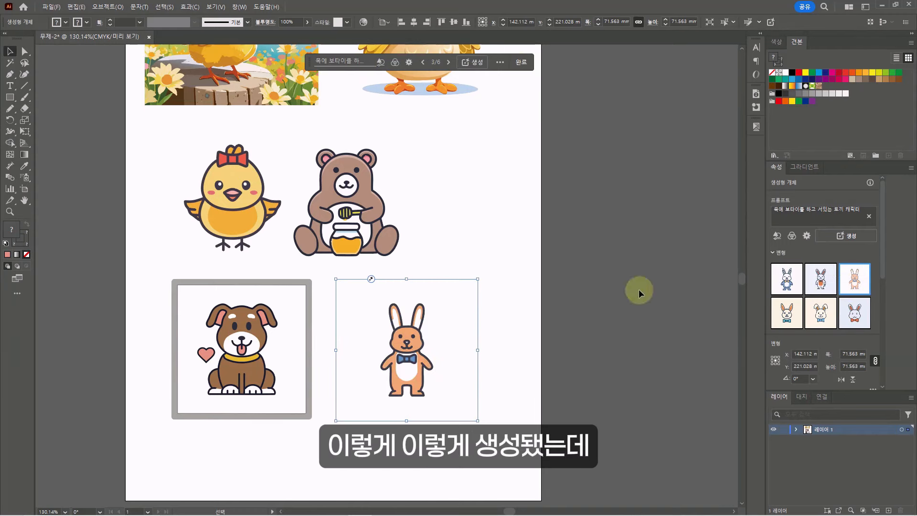
scroll(357, 312, "up", 8)
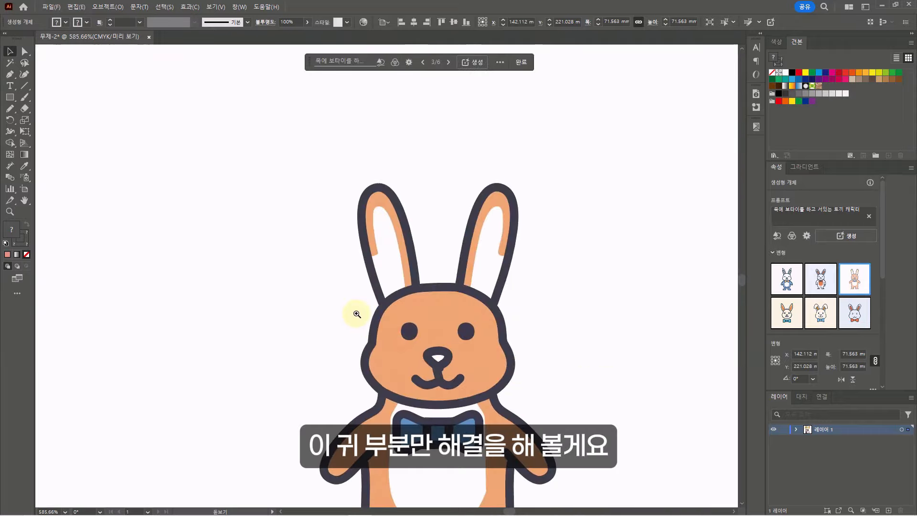
scroll(415, 340, "down", 5)
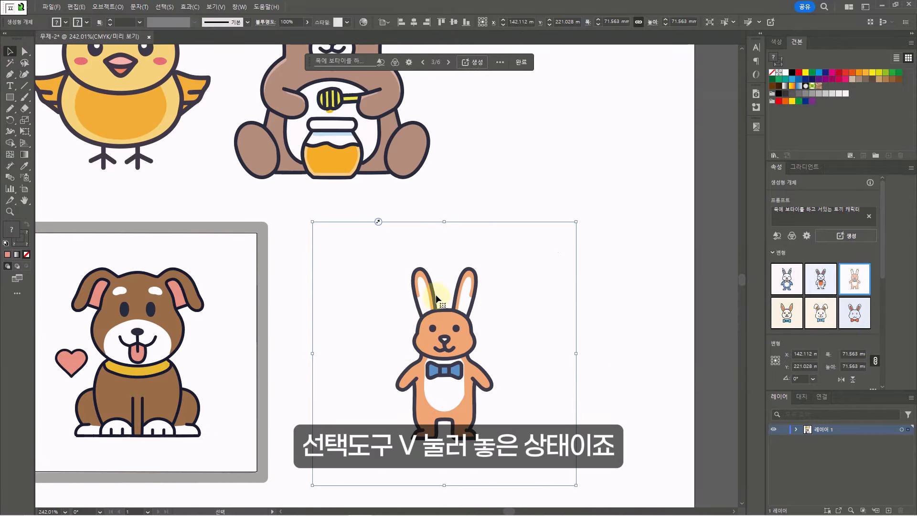
- Open the generated rabbit for isolated editing and show the selection edges, checking them on the orange body and the bow tie
double_click(433, 337)
key("ctrl+h")
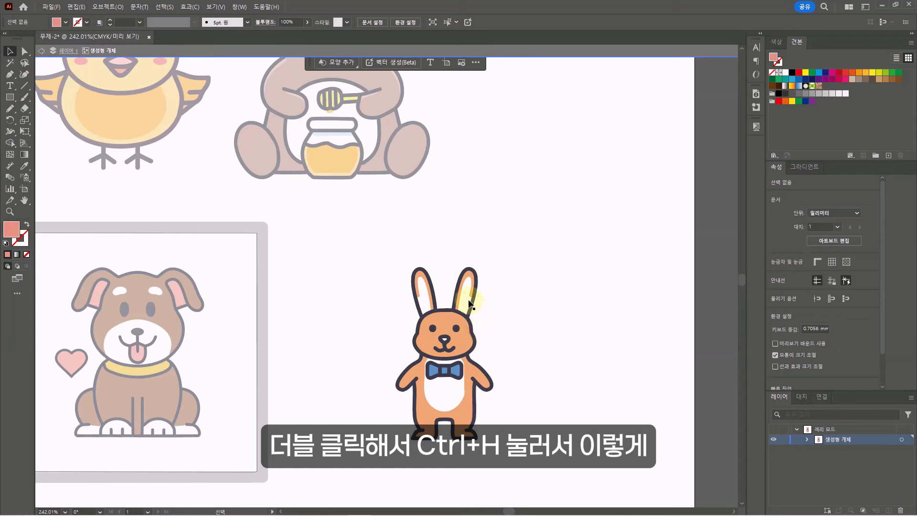
key("a")
left_click(462, 293)
key("ctrl+h")
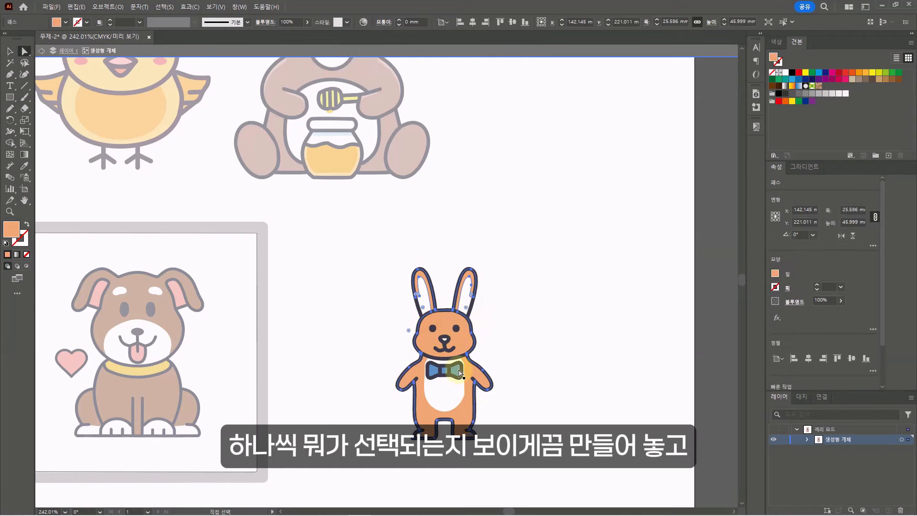
left_click(459, 373)
- Extend the cut-off orange fill of the rabbit's left ear down to the head by redrawing its edge with the Pencil tool
scroll(398, 294, "up", 5)
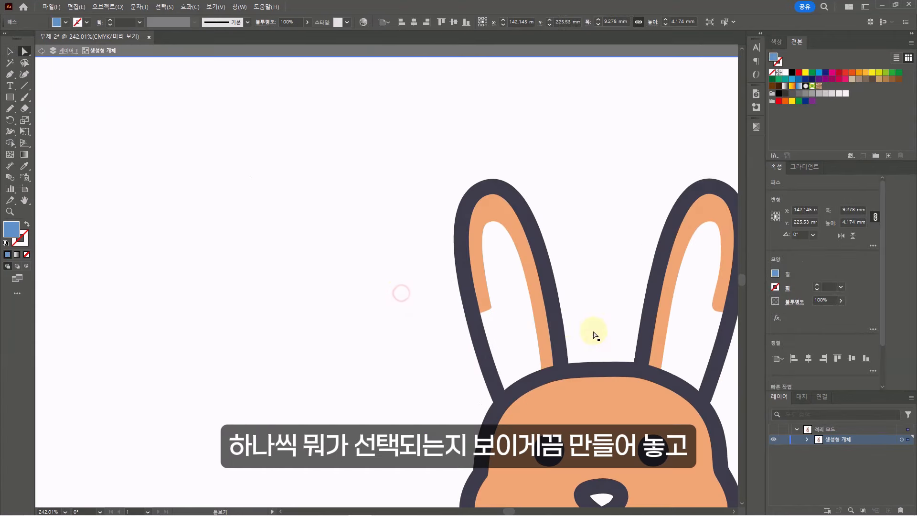
left_click(485, 291)
left_click_drag(518, 299, 306, 235)
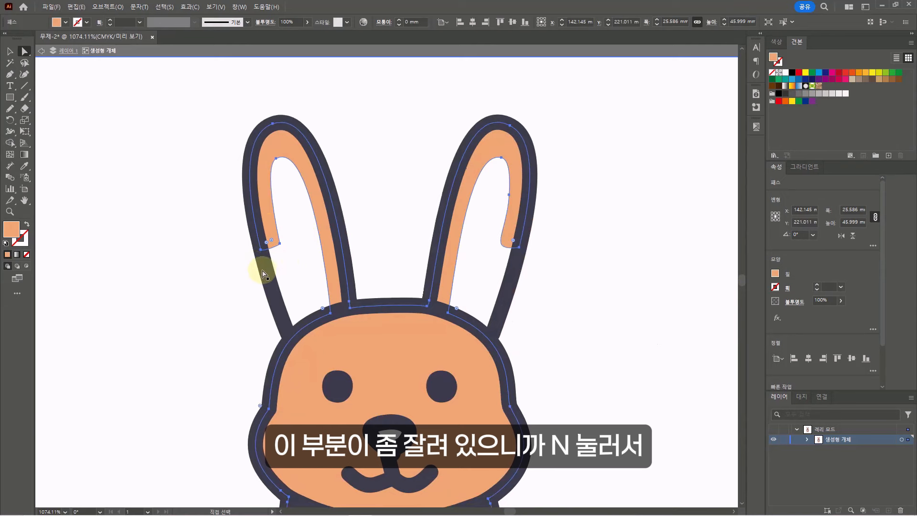
key("n")
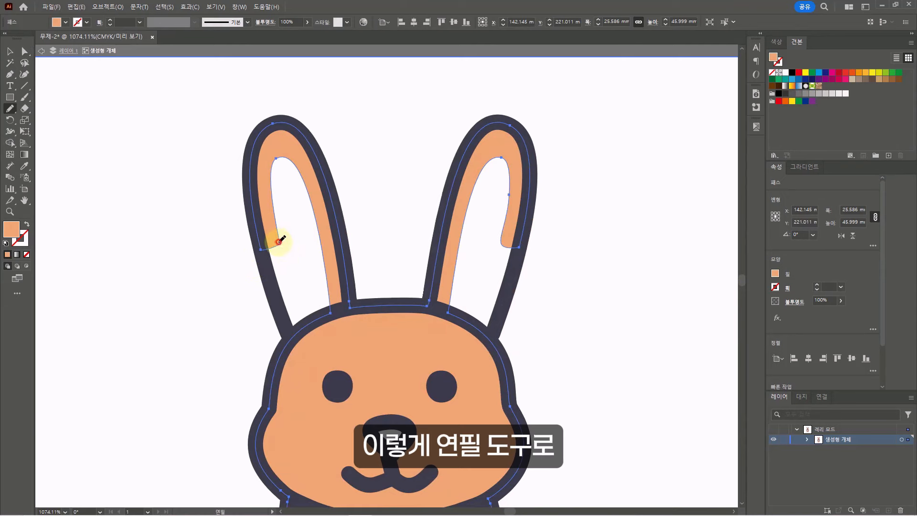
mouse_move(283, 253)
left_mouse_down()
mouse_move(303, 313)
mouse_move(275, 306)
mouse_move(268, 262)
mouse_move(279, 244)
left_mouse_up()
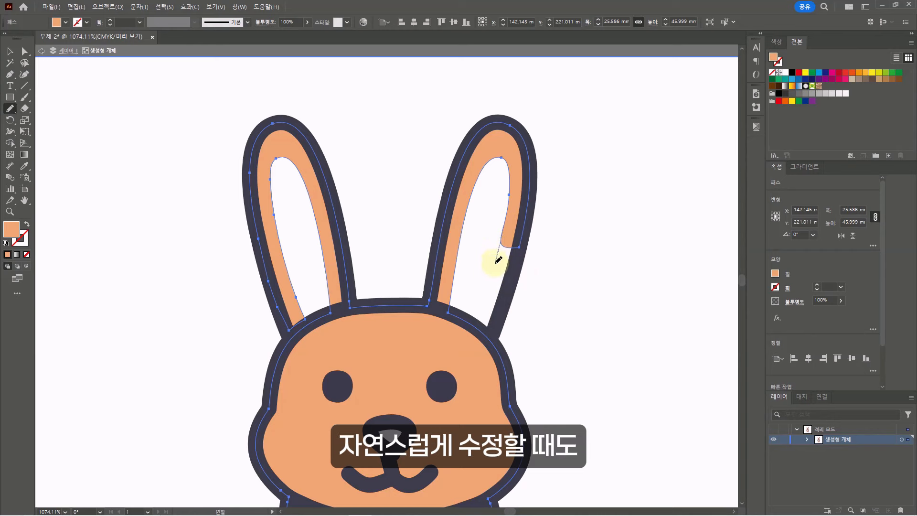
- Extend the cut-off orange fill of the rabbit's right ear down to the head, smoothing its inner edge with the Pencil tool
mouse_move(477, 315)
left_mouse_down()
mouse_move(488, 330)
mouse_move(529, 232)
left_mouse_up()
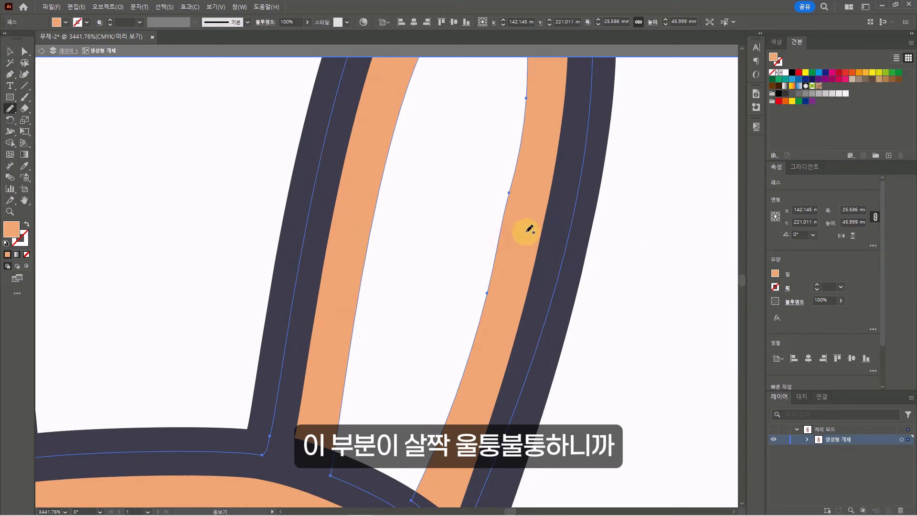
scroll(512, 232, "down", 2)
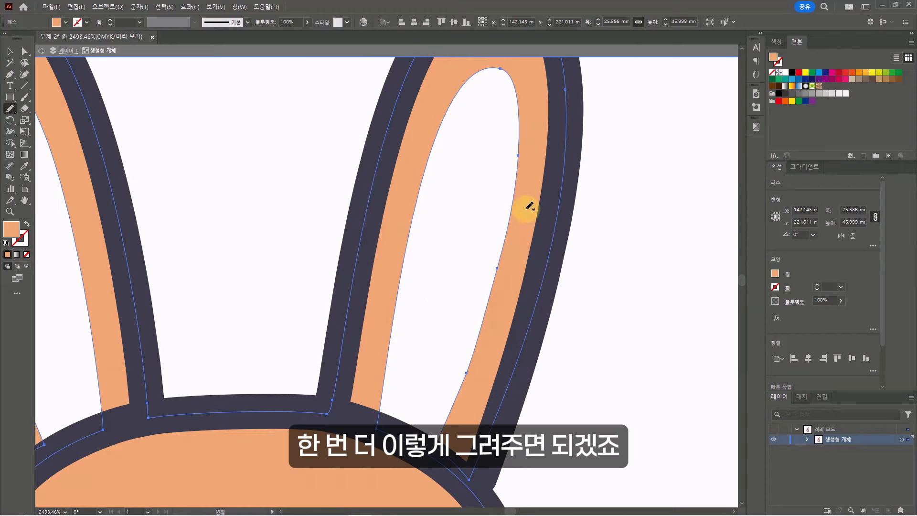
scroll(473, 359, "down", 8)
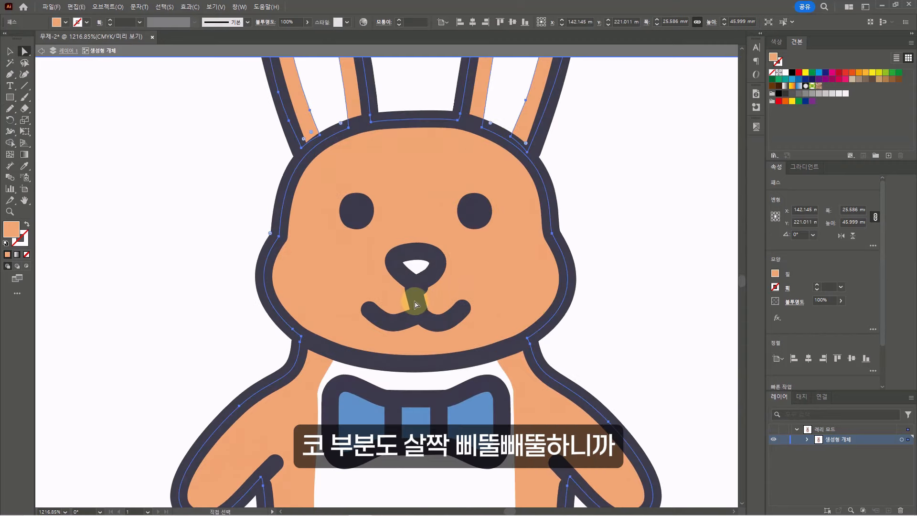
- Straighten the slanted line between the rabbit's nose and mouth by moving its middle and lower anchor points
left_click(418, 303)
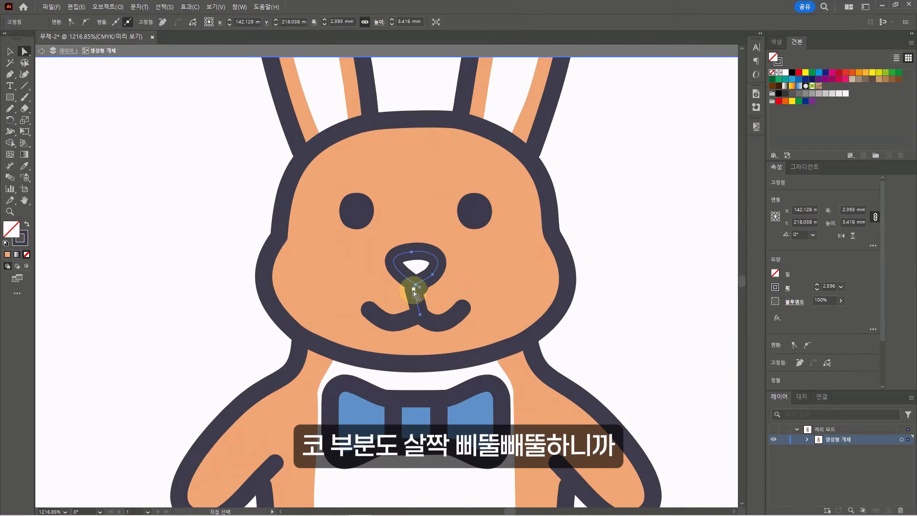
scroll(404, 294, "up", 5)
left_click(433, 288)
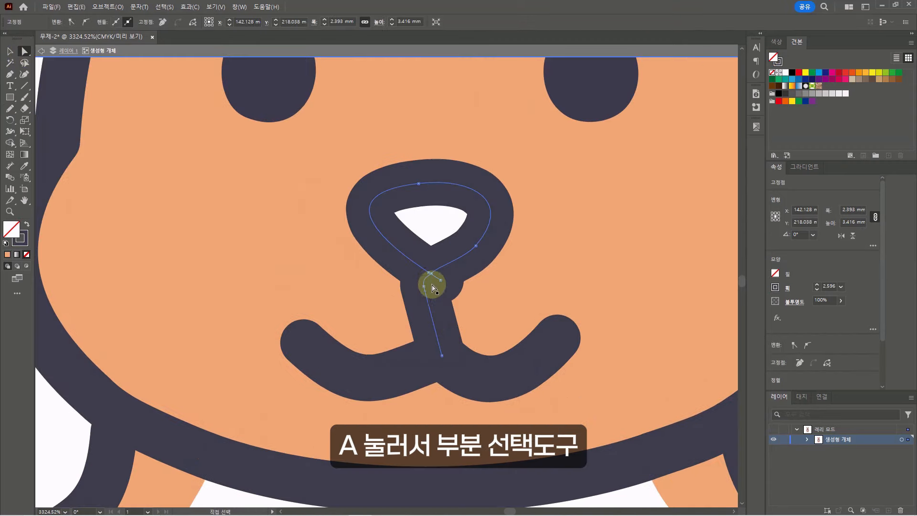
left_click_drag(424, 287, 435, 297)
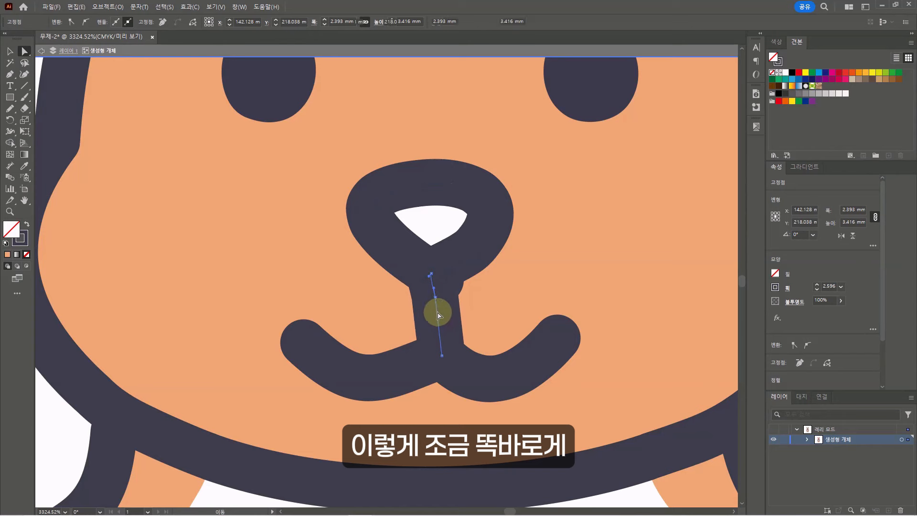
left_click_drag(443, 358, 435, 357)
- Remove the protruding path end below the rabbit's nose, align the line's remaining anchor points, and exit isolation mode
left_click(440, 280)
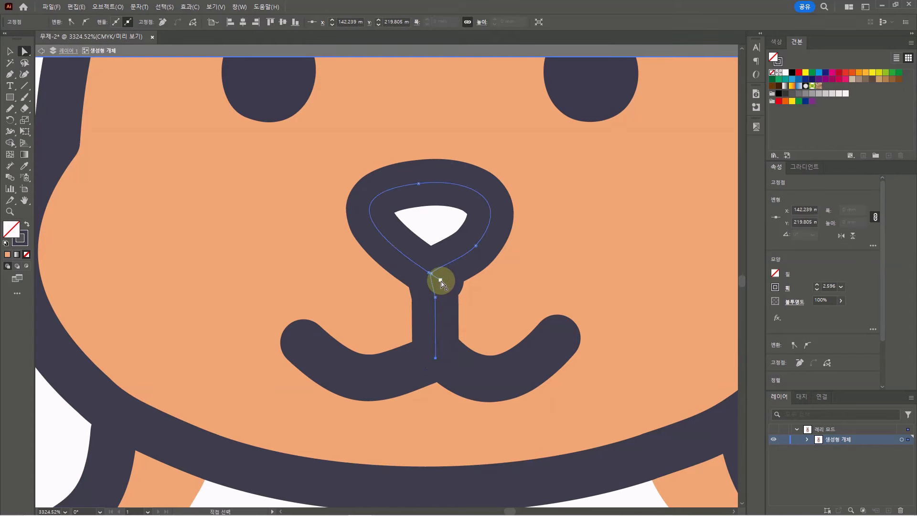
left_click(437, 300)
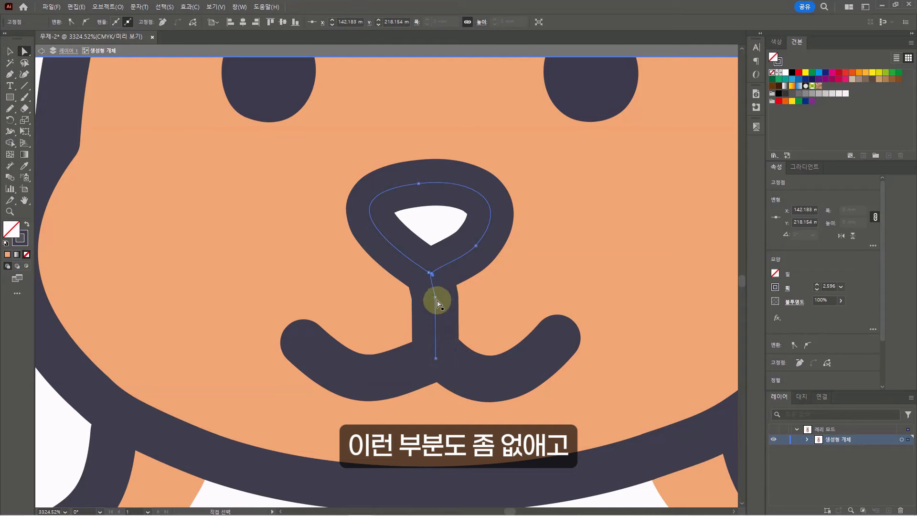
left_click_drag(436, 299, 432, 297)
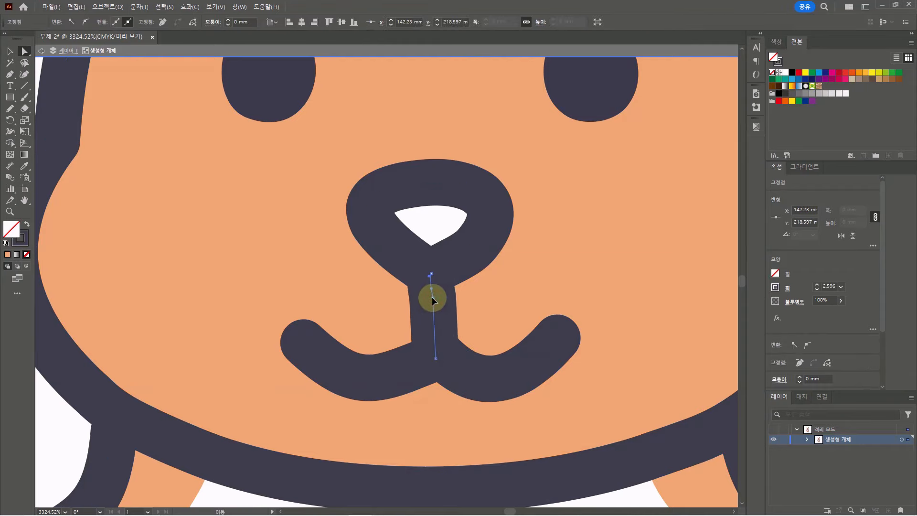
left_click_drag(434, 358, 433, 358)
left_click_drag(439, 301, 96, 282)
left_click_drag(477, 303, 349, 287)
double_click(575, 293)
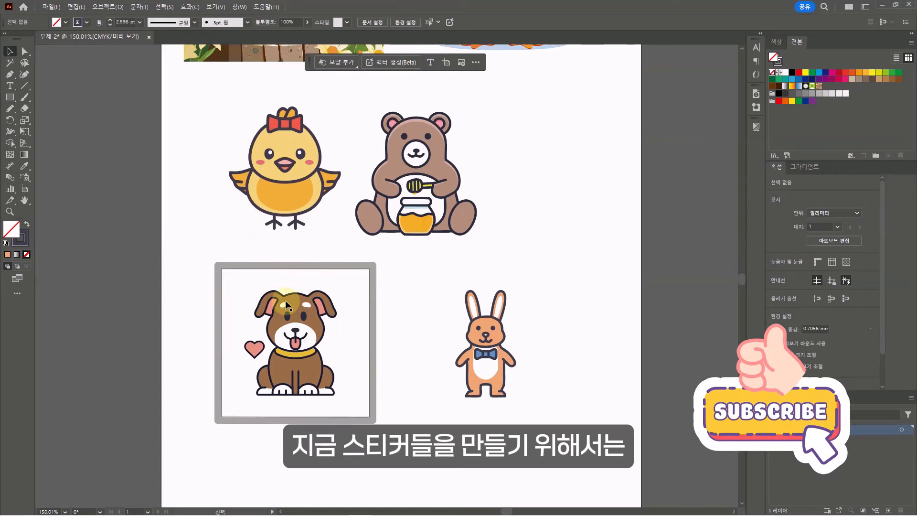
- Select the puppy, bear and rabbit in turn to compare their selection bounds and find leftover backgrounds
left_click(291, 335)
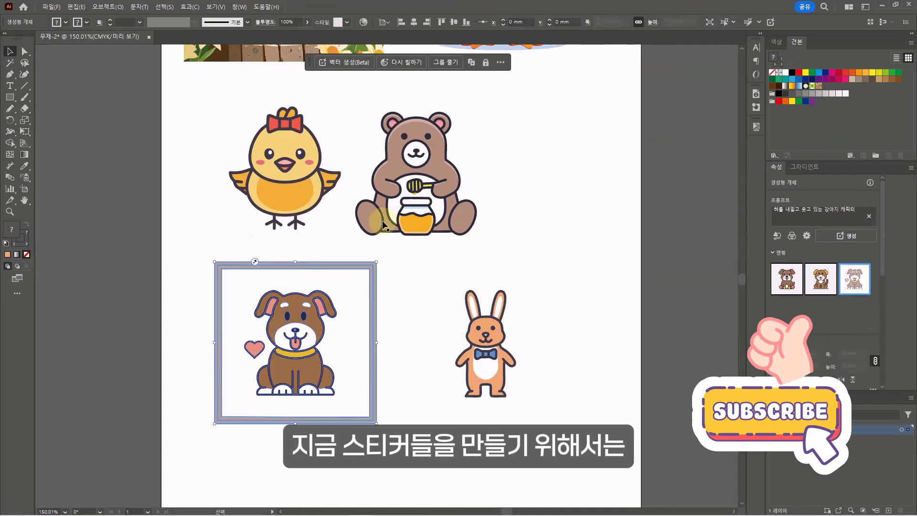
left_click(423, 155)
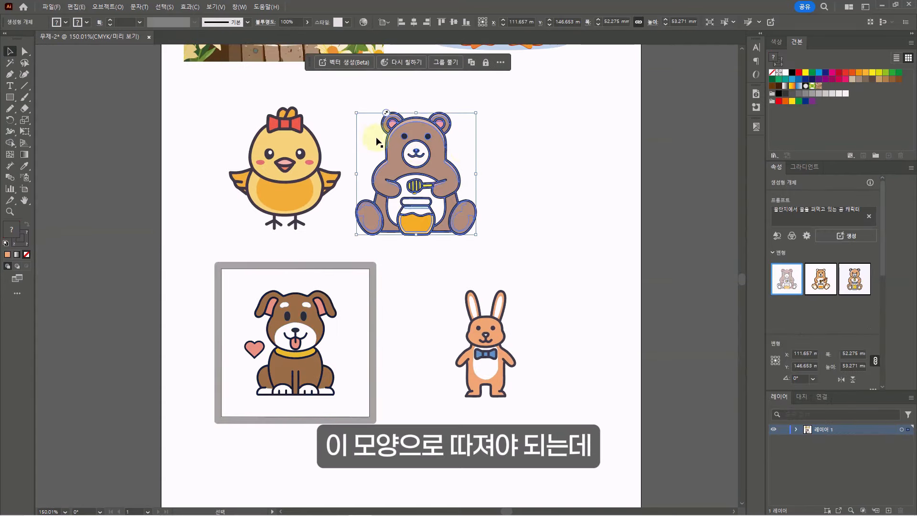
left_click(367, 236)
left_click(299, 335)
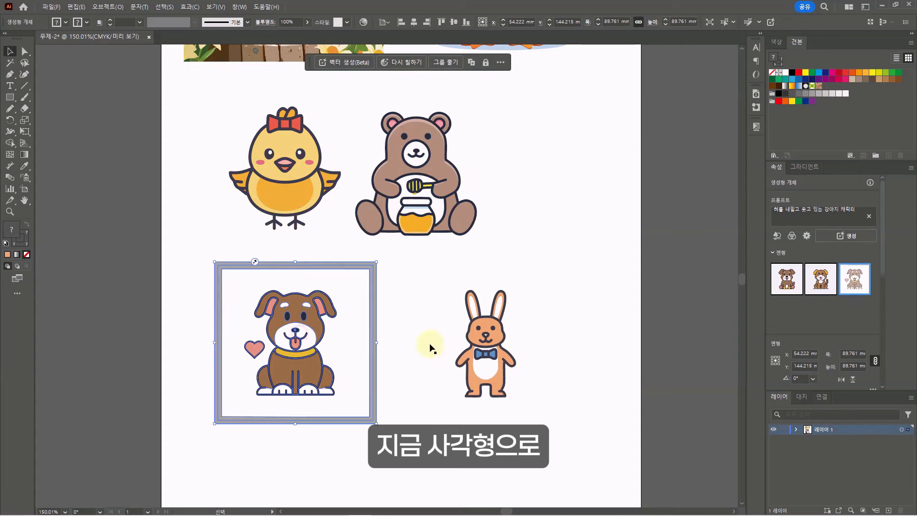
left_click(485, 338)
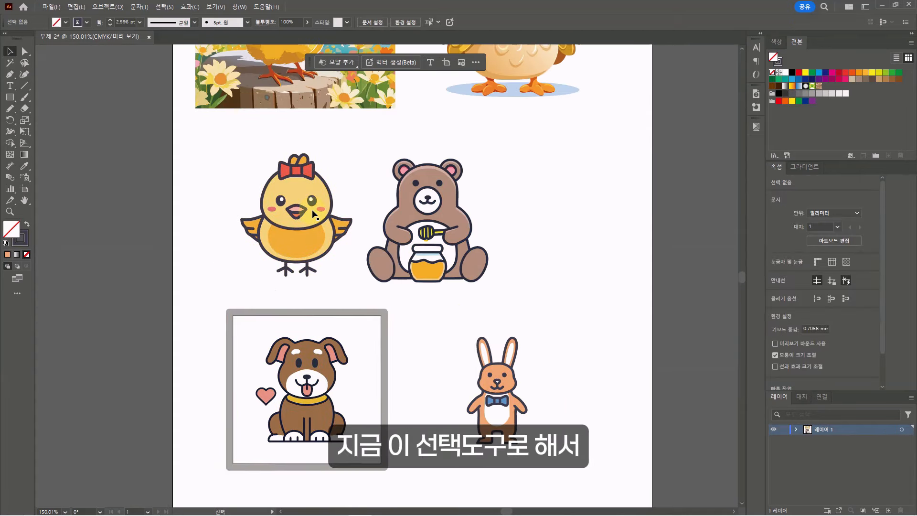
- Open the chick for isolated editing and delete only its background shape with the Direct Selection tool
double_click(314, 214)
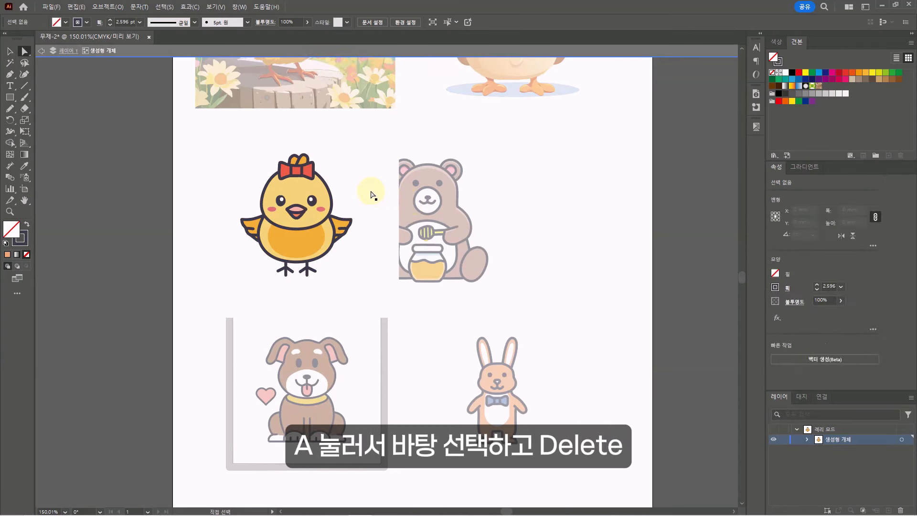
key("a")
left_click(377, 178)
key("Delete")
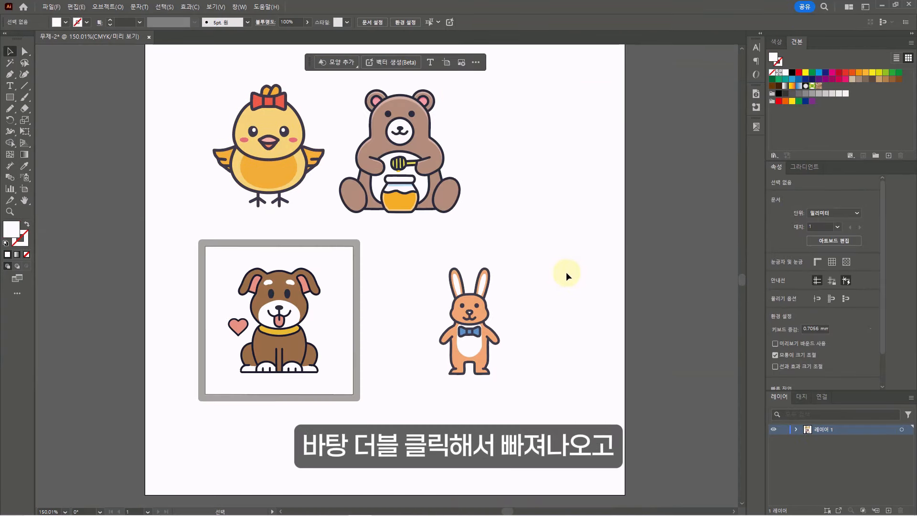
- Isolate the rabbit, delete its square white background, and exit isolation mode
double_click(478, 310)
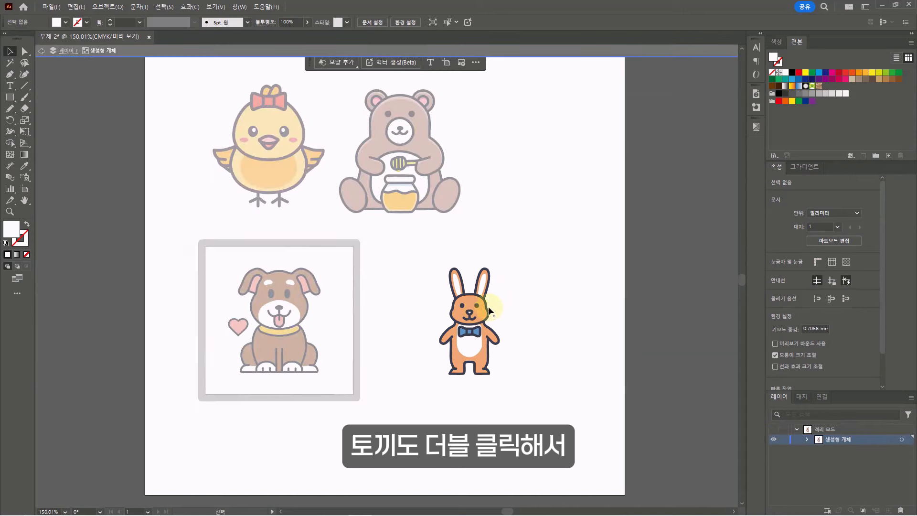
left_click(523, 297)
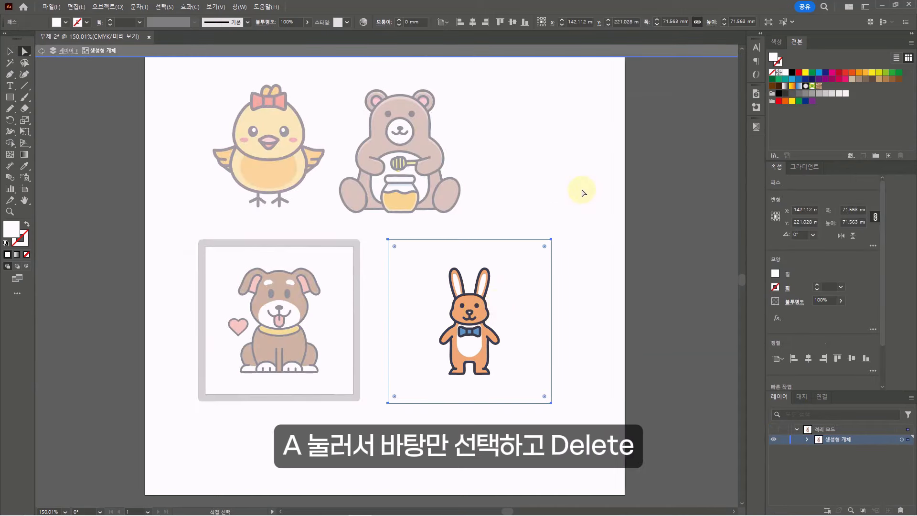
key("Delete")
double_click(590, 168)
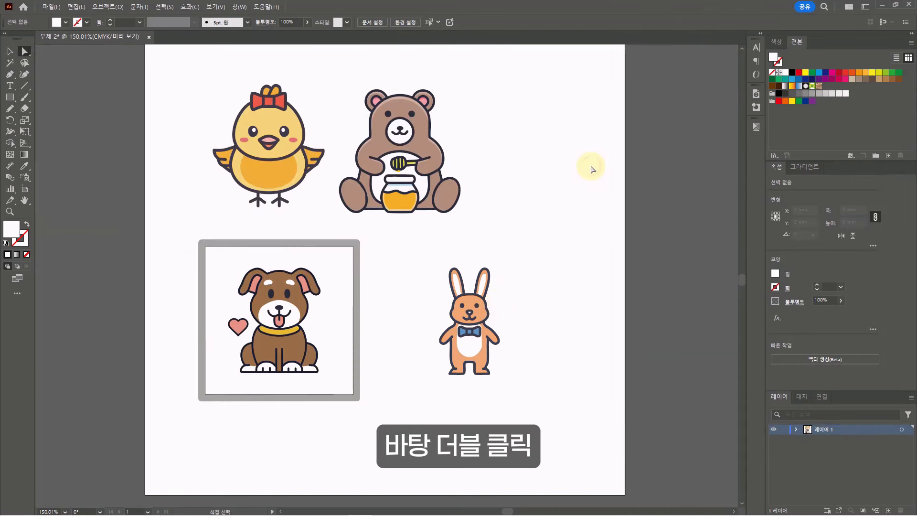
- Isolate the puppy and delete the background shape behind it with the Direct Selection tool
key("v")
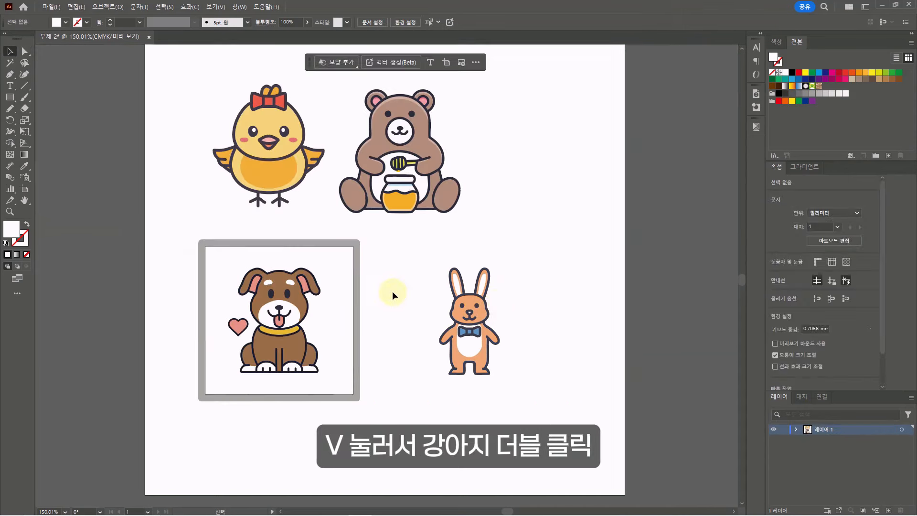
double_click(328, 314)
key("a")
left_click(344, 314)
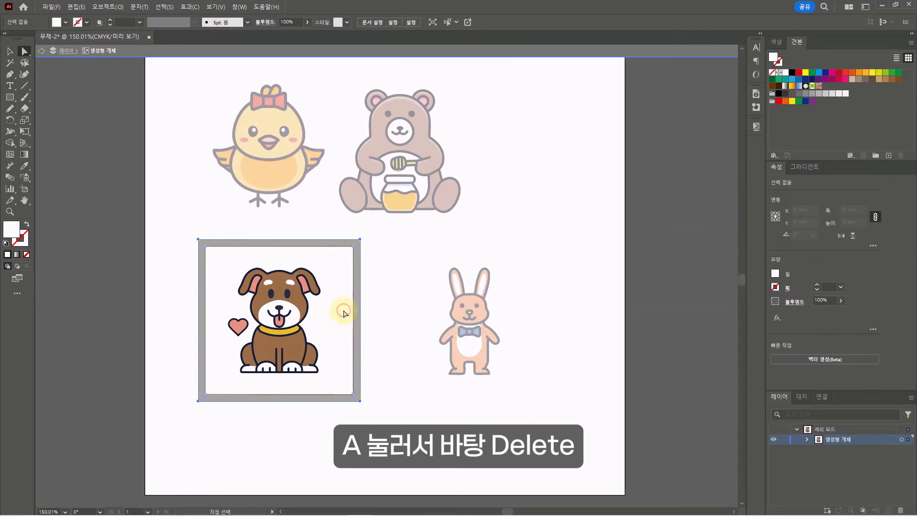
key("Delete")
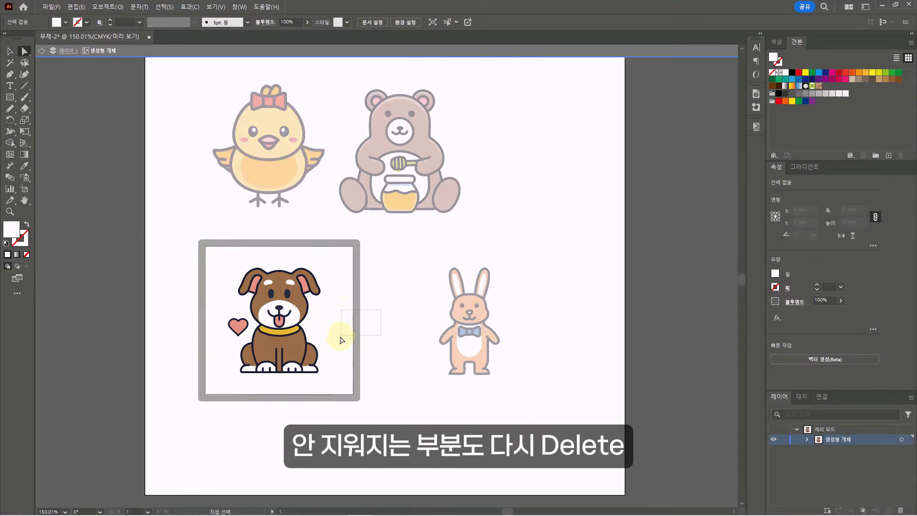
- Delete the remaining gray frame around the puppy, exit isolation mode, and check the bear's and puppy's selection bounds
left_click_drag(341, 336, 342, 339)
key("Delete")
key("Delete")
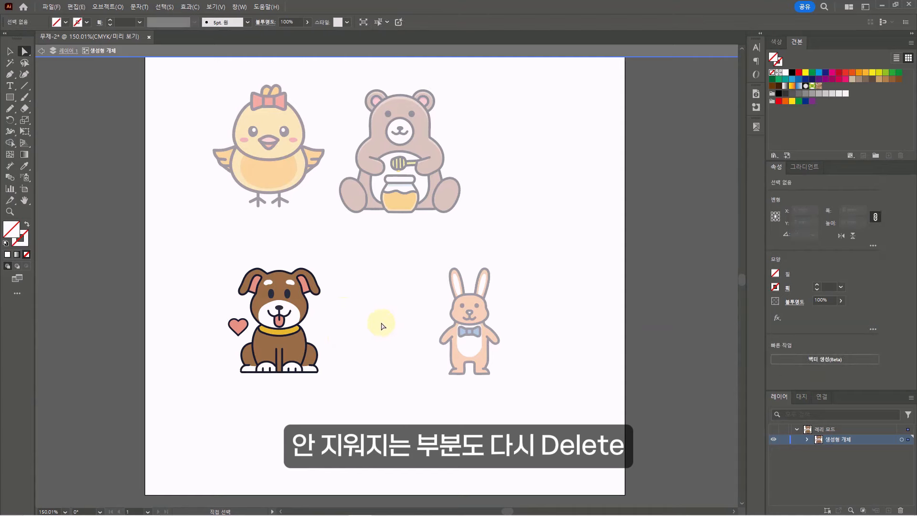
key("v")
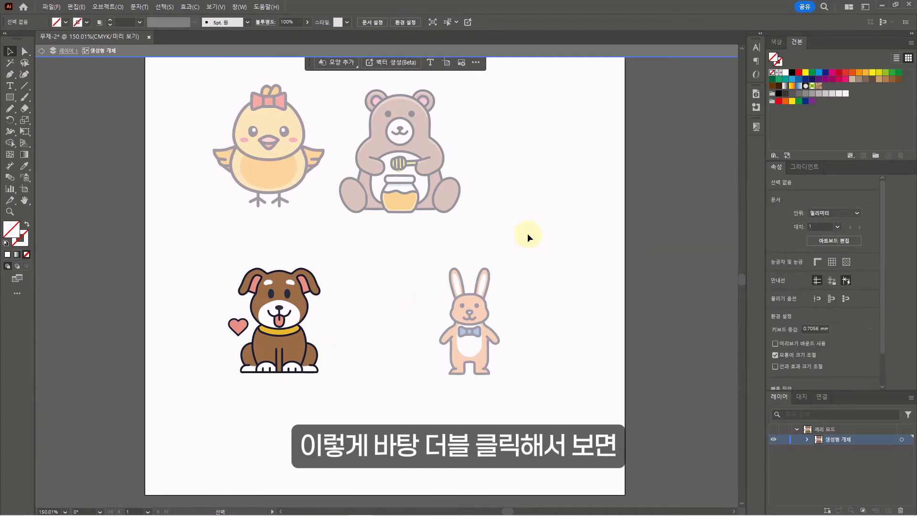
double_click(529, 234)
left_click(397, 167)
left_click(305, 297)
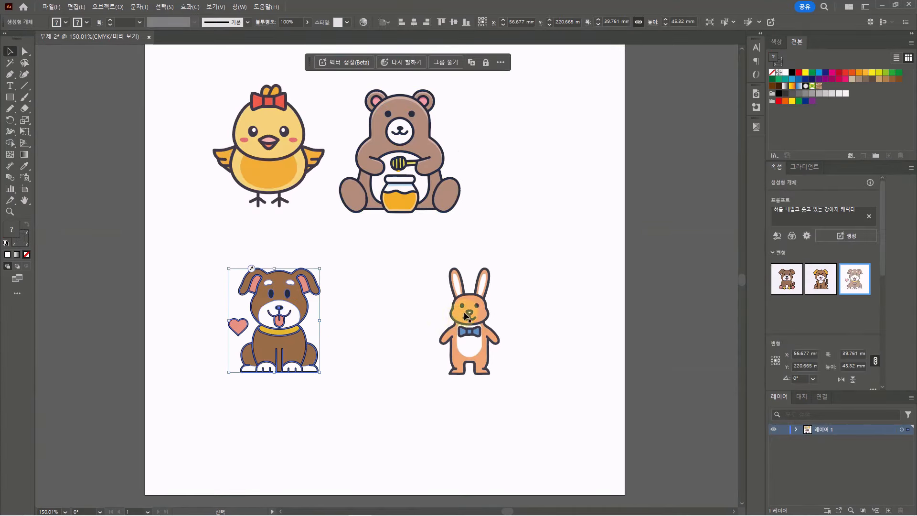
left_click_drag(367, 79, 365, 191)
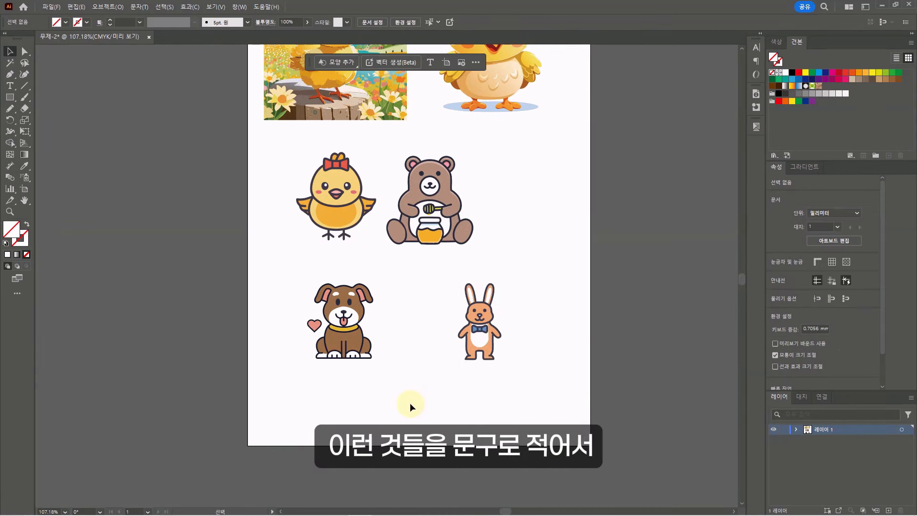
- Add the two-line text "SSAENGCHO FRIENDS" in the empty area below the puppy and rabbit
key("z")
left_click_drag(371, 401, 389, 408)
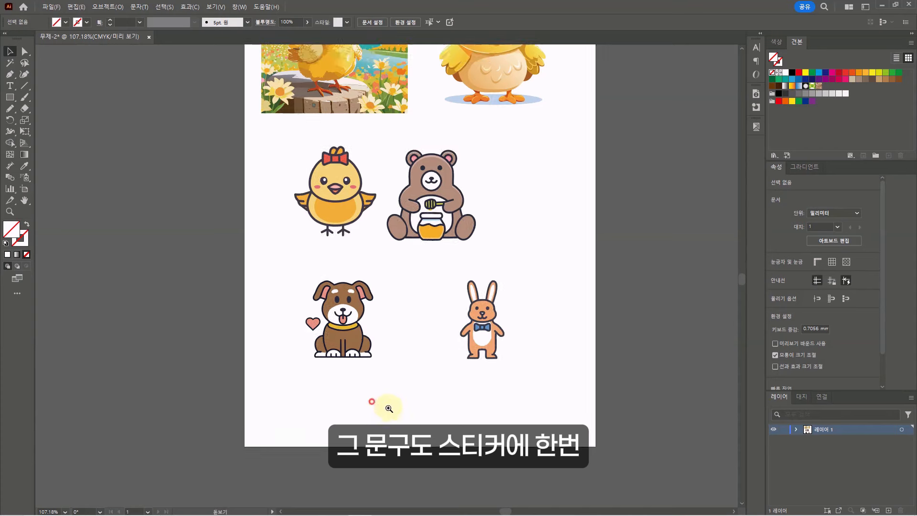
key("t")
left_click(394, 406)
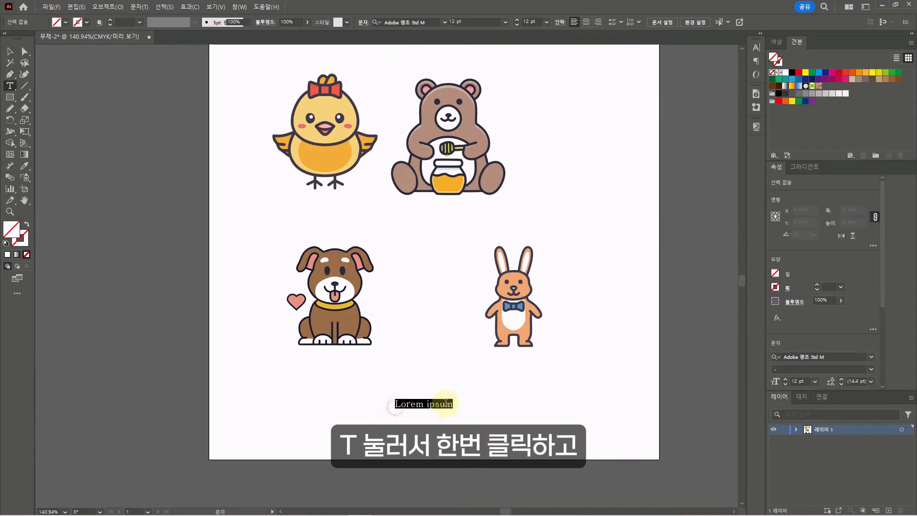
type("SSAENGCHO")
key("Return")
type("FRIENDS")
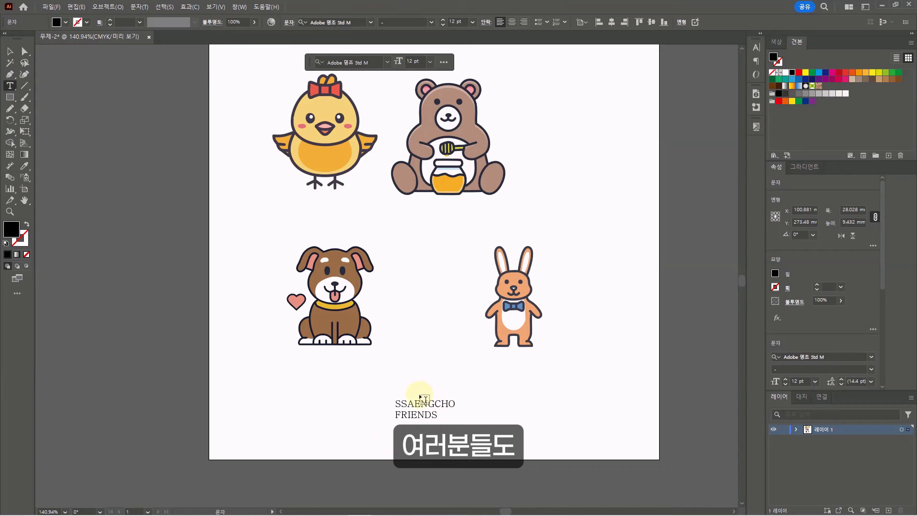
- Style the text as centered red Pain de Mie at about 43 pt and distort it with an envelope
key("ctrl+a")
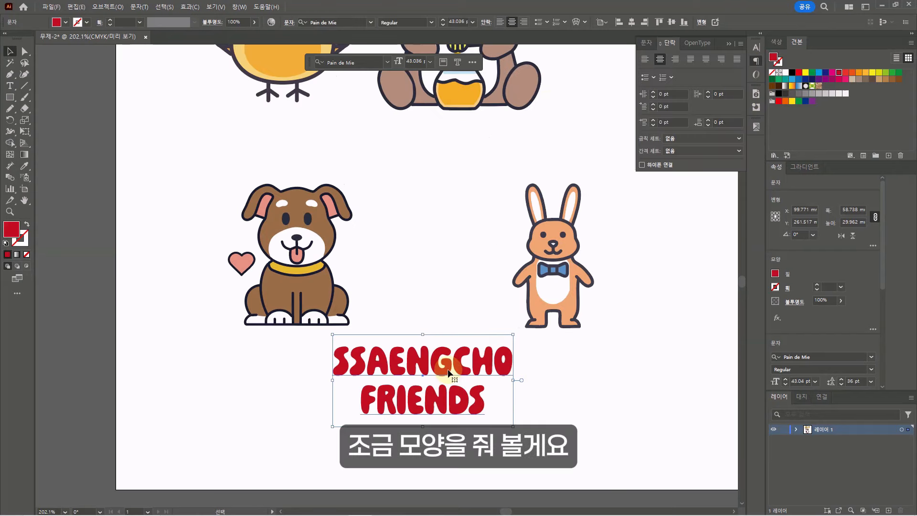
left_click(576, 25)
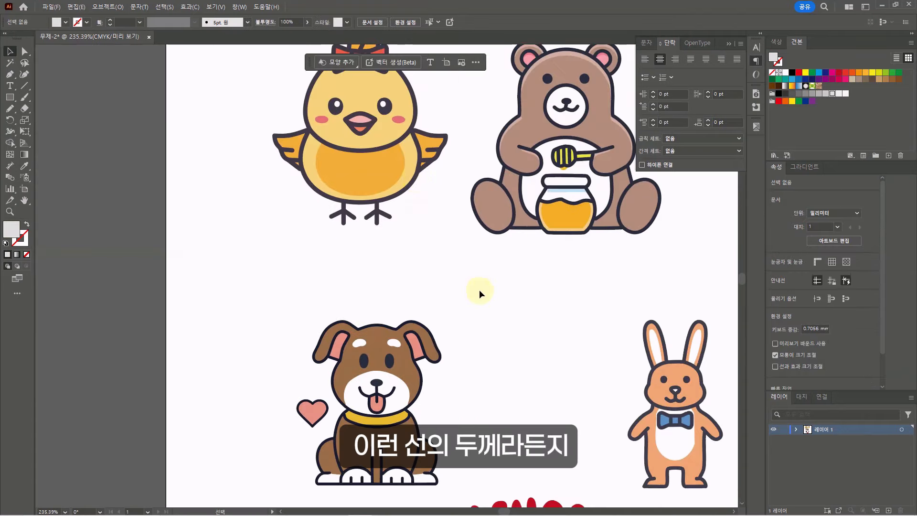
- Move the red SSAENGCHO FRIENDS lettering slightly down and to the right, beneath the characters
left_click_drag(453, 356, 398, 274)
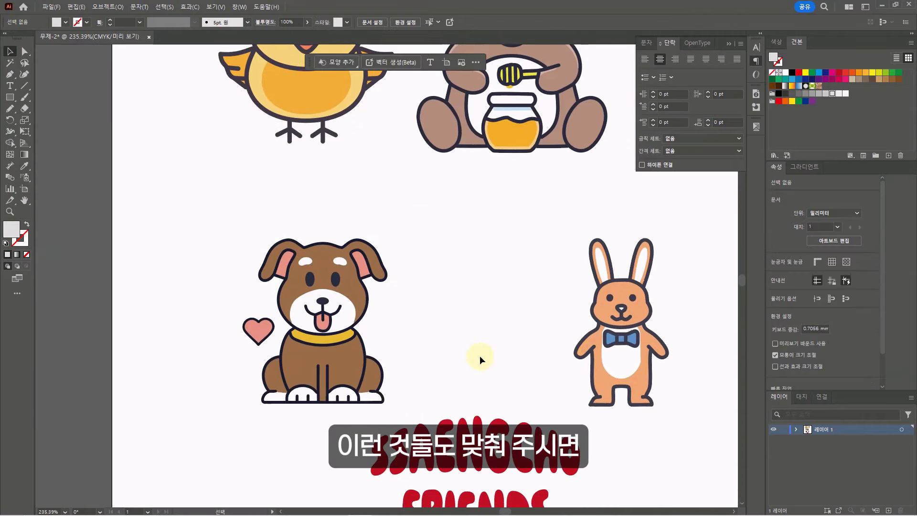
left_click_drag(484, 290, 351, 262)
left_click_drag(556, 313, 541, 324)
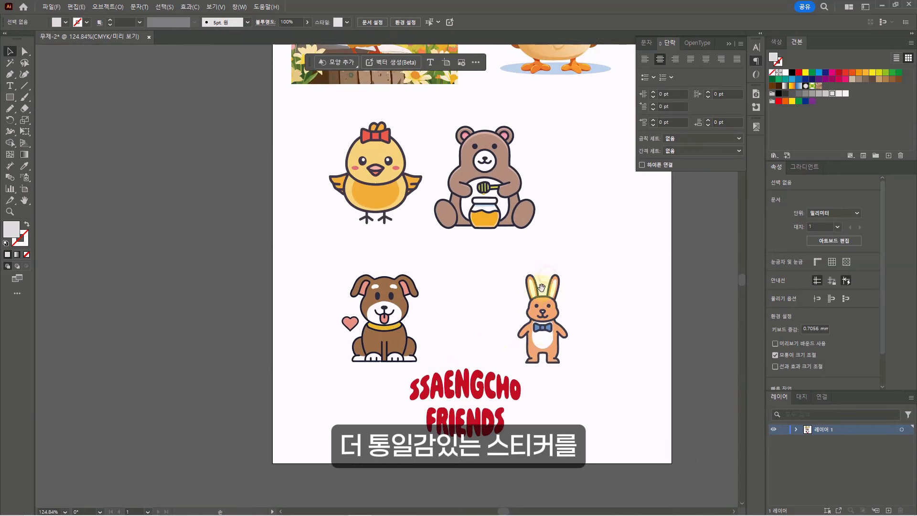
left_click_drag(444, 266, 436, 290)
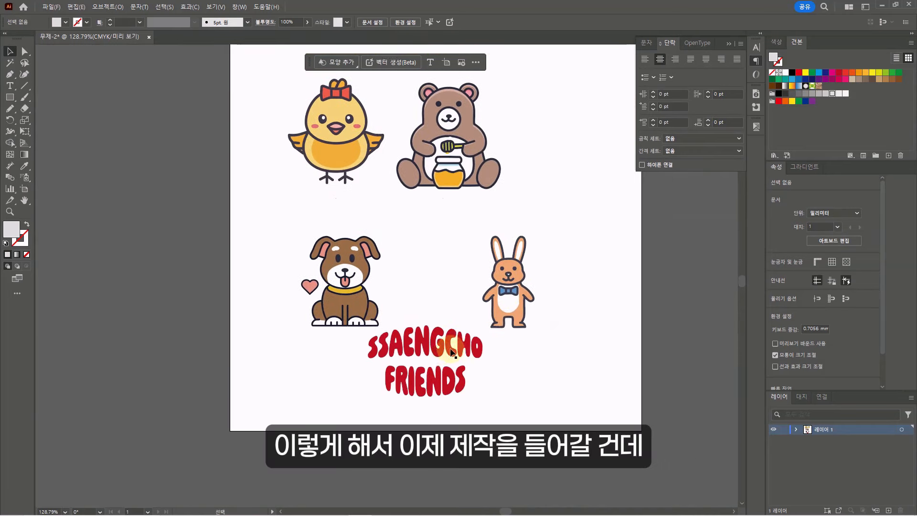
left_click(450, 348)
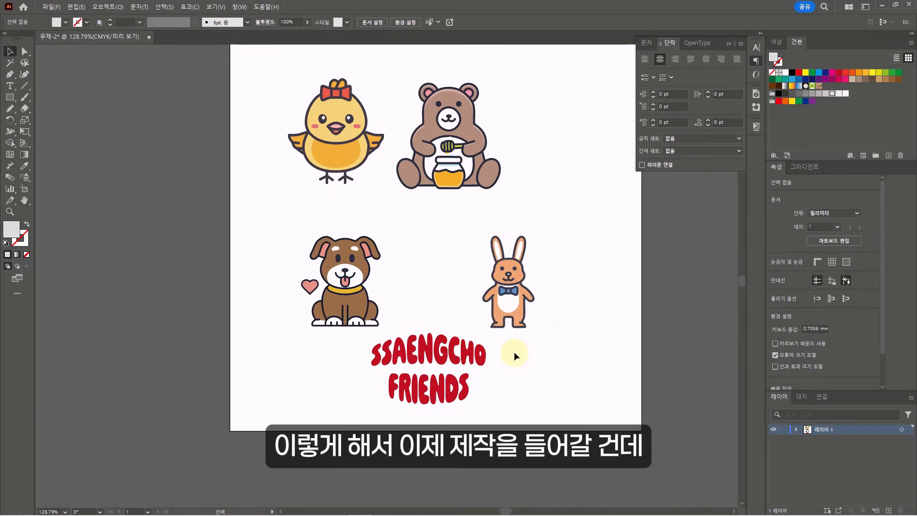
- Select only the bow-wearing chick and start exporting the selection as an asset
left_click(532, 352)
left_click_drag(581, 310, 572, 353)
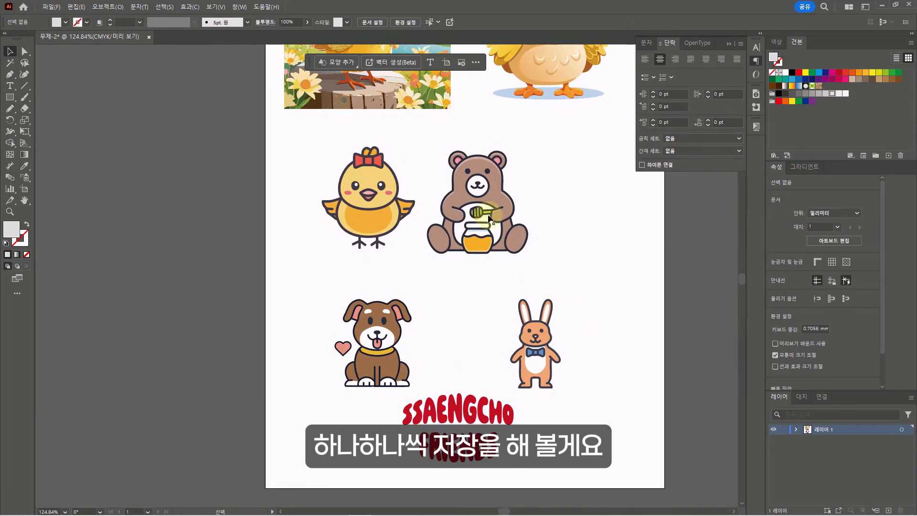
left_click_drag(371, 218, 371, 218)
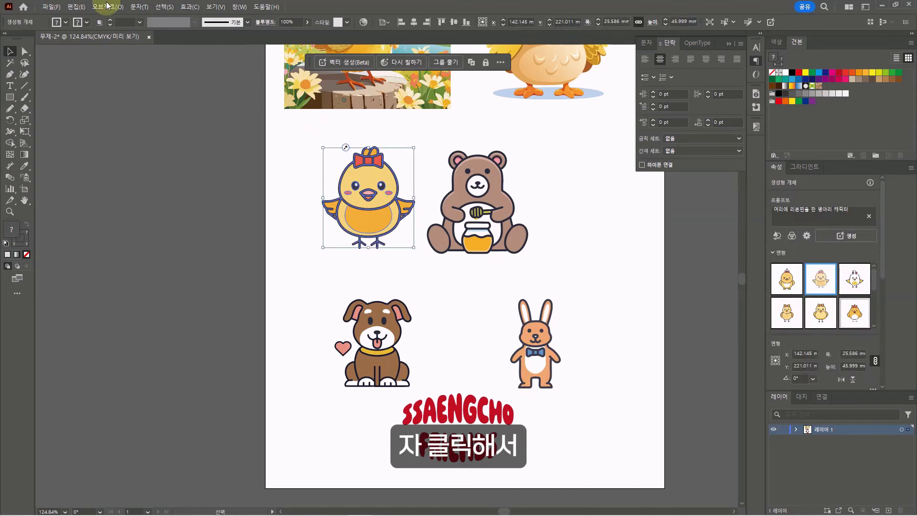
left_click(51, 7)
left_click(106, 234)
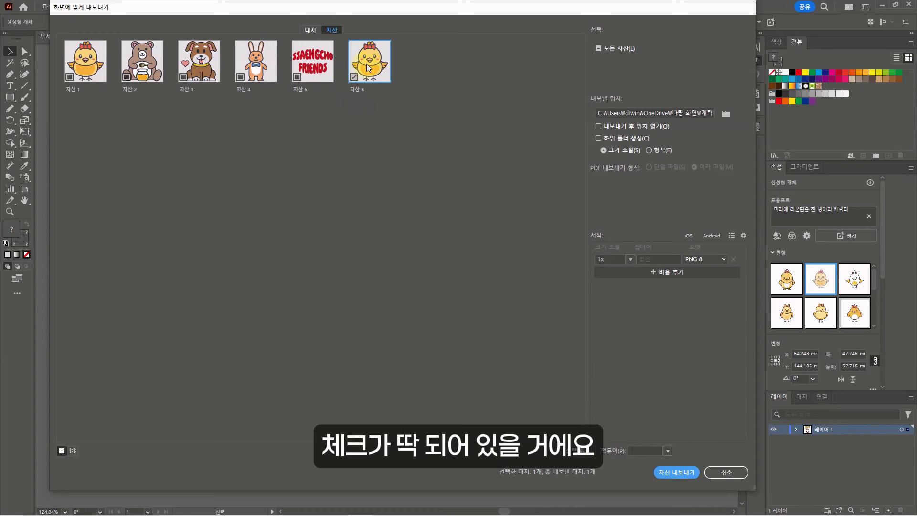
- Export the chick asset in PNG 8 format with its scale defined by a resolution of 300 ppi
left_click(717, 261)
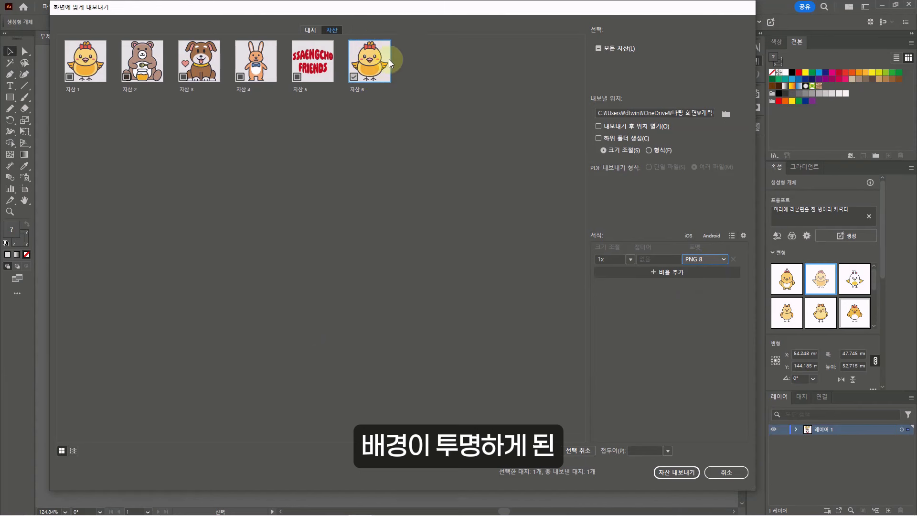
left_click(631, 259)
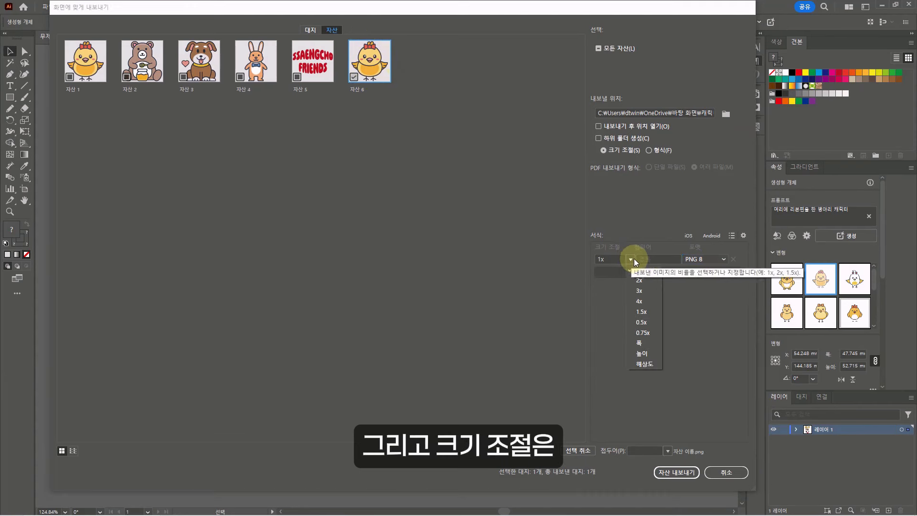
left_click(640, 366)
double_click(602, 259)
type("300 ppi")
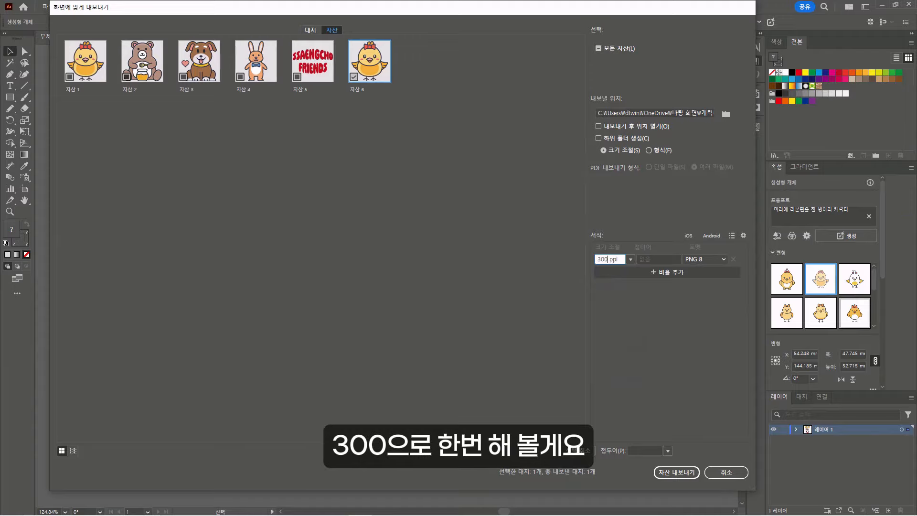
left_click(669, 472)
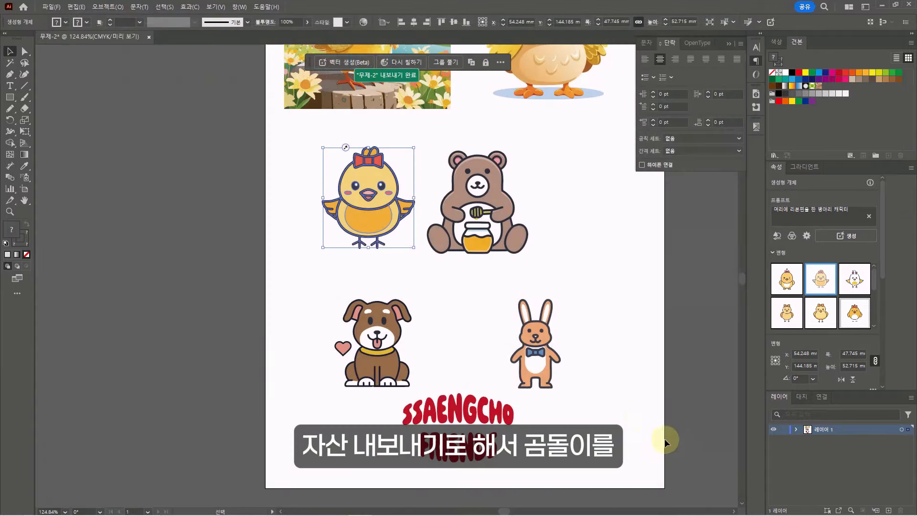
- Export the bear with the honey jar as its own PNG 8 asset at 300 ppi
left_click(477, 200)
left_click(51, 7)
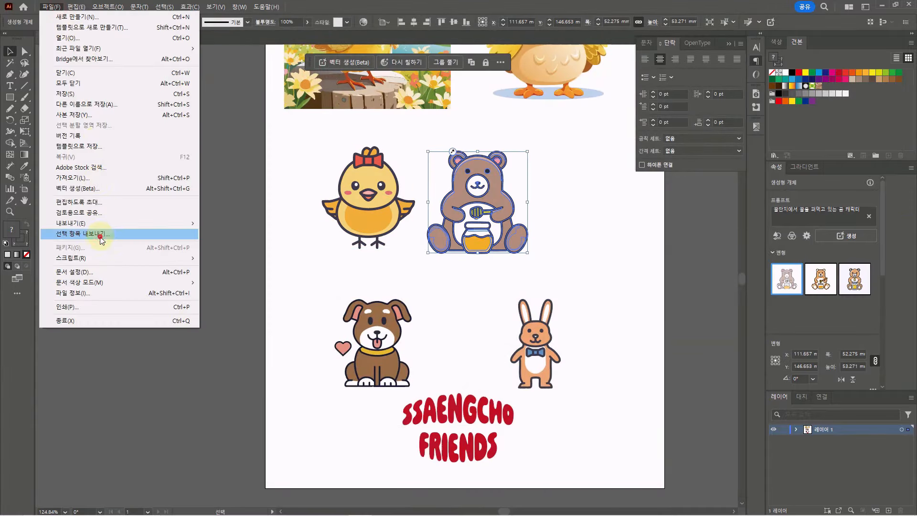
left_click(86, 236)
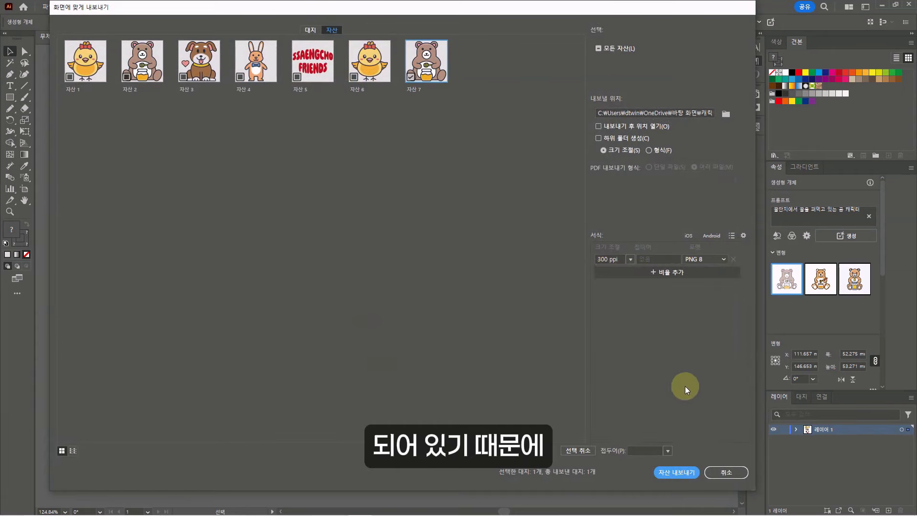
left_click(669, 477)
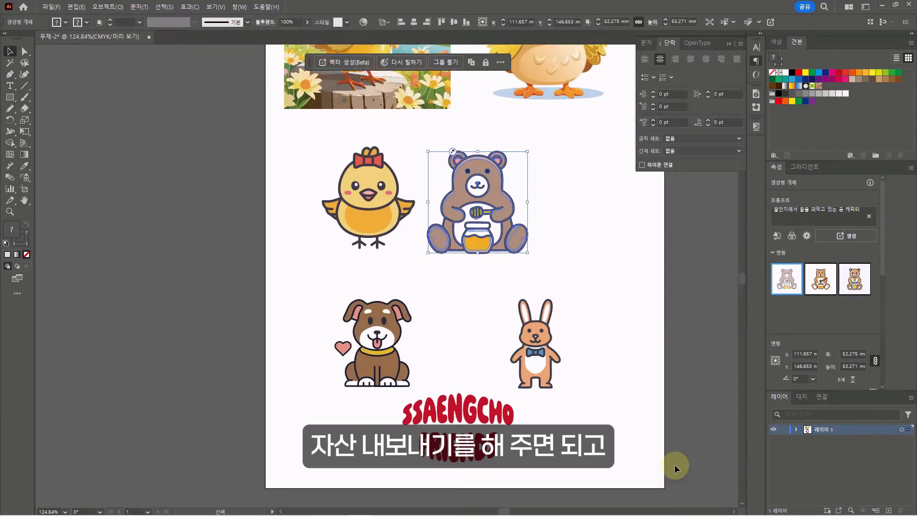
- Export the puppy with its heart as a separate asset, and check the exported chick and bear images in the photo viewer
left_click(594, 293)
left_click(376, 337)
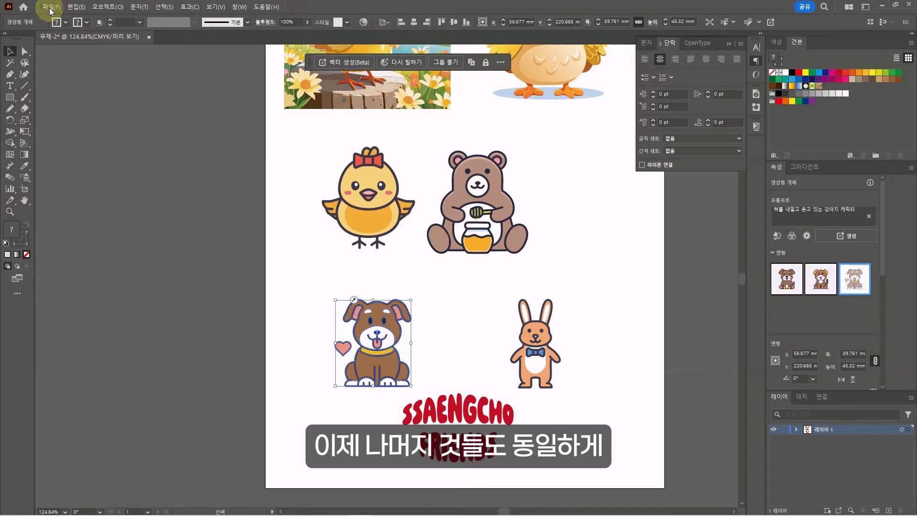
left_click(51, 6)
left_click(113, 234)
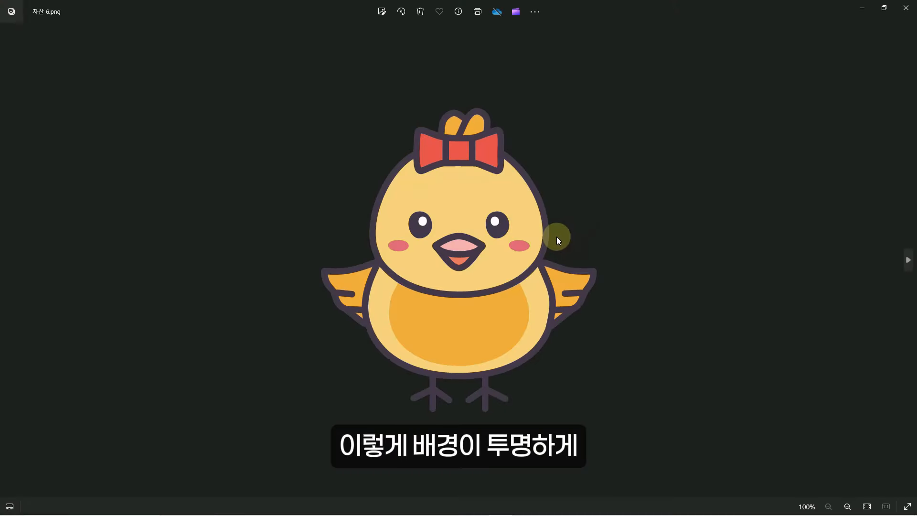
key("Right")
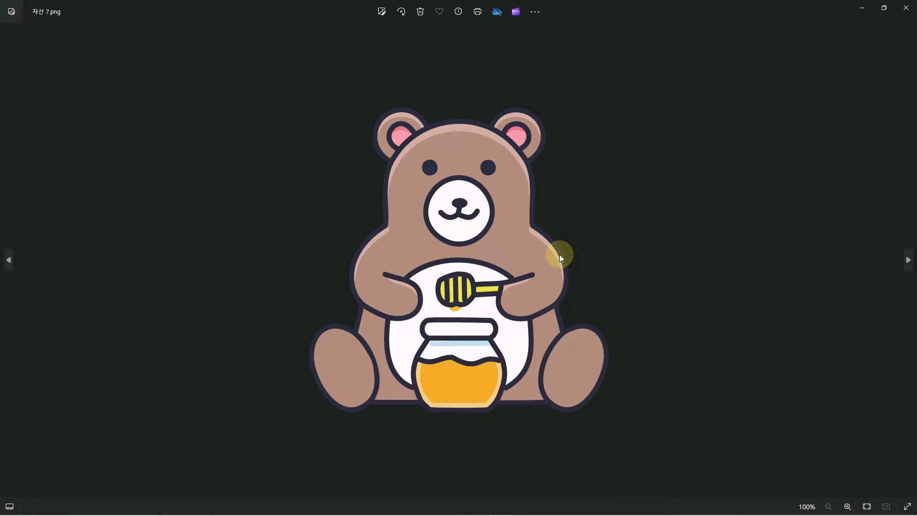
left_click(903, 10)
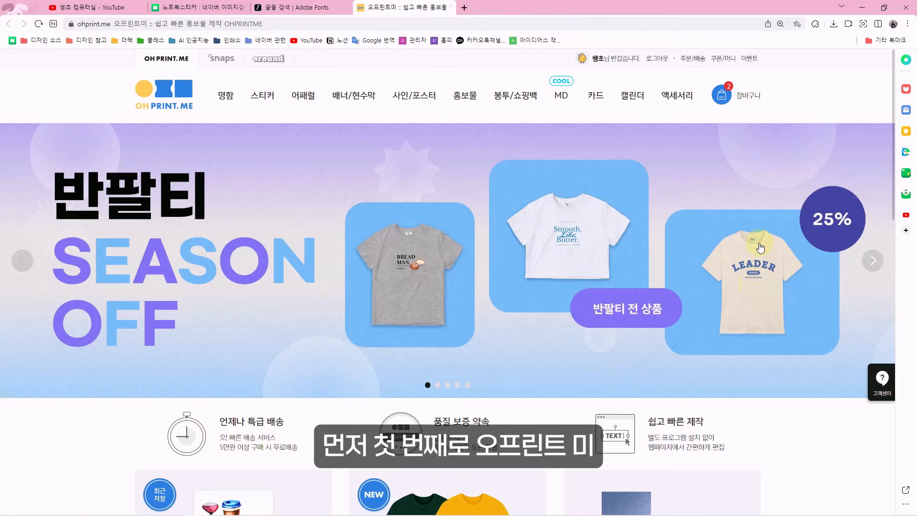
- On ohprint.me, open the removable sticker (리무버블) product and choose the DIY form in size 100 x 100
mouse_move(270, 106)
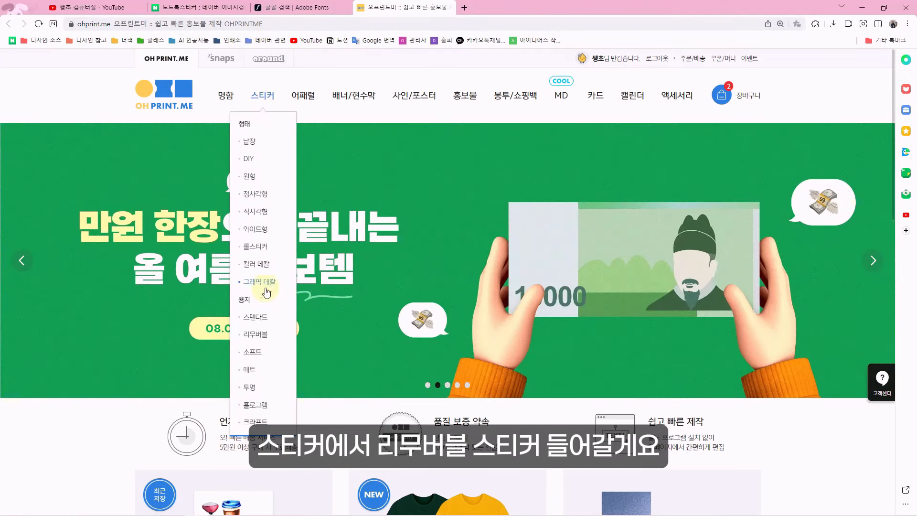
left_click(263, 338)
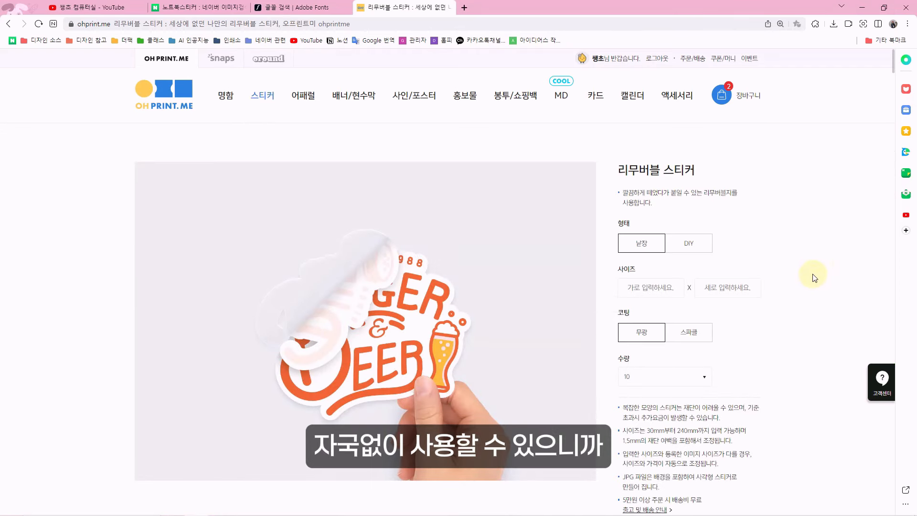
left_click(694, 242)
scroll(765, 265, "down", 2)
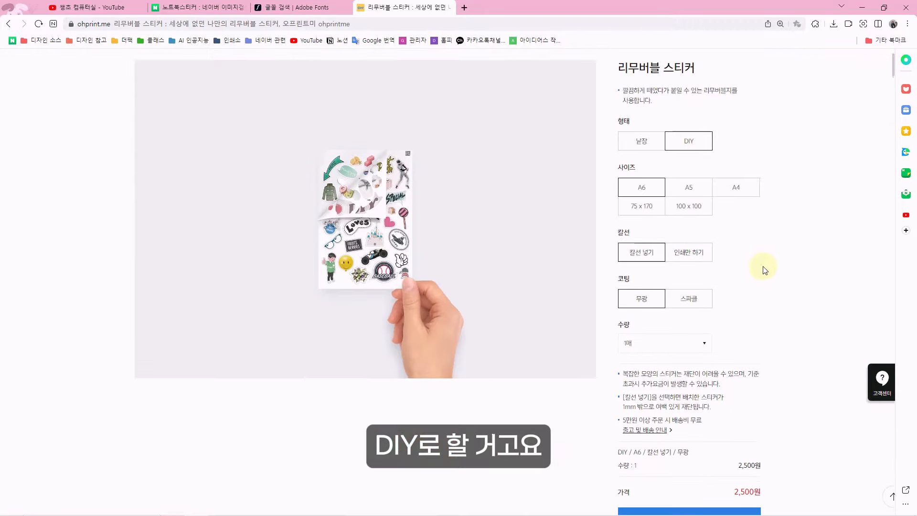
left_click(704, 201)
scroll(780, 242, "down", 2)
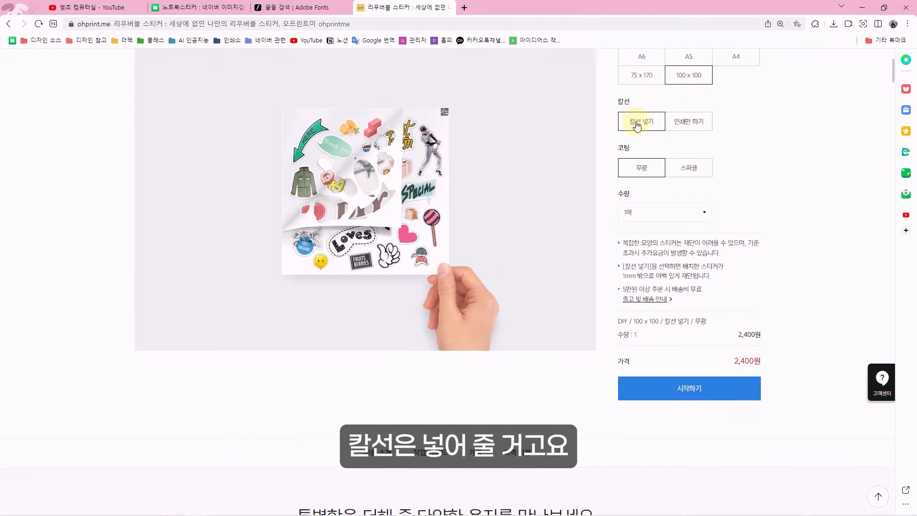
- Keep cut lines (칼선 넣기), choose sparkle (스파클) coating and quantity 1매, and start a self-made design (직접 디자인 하기)
mouse_move(637, 123)
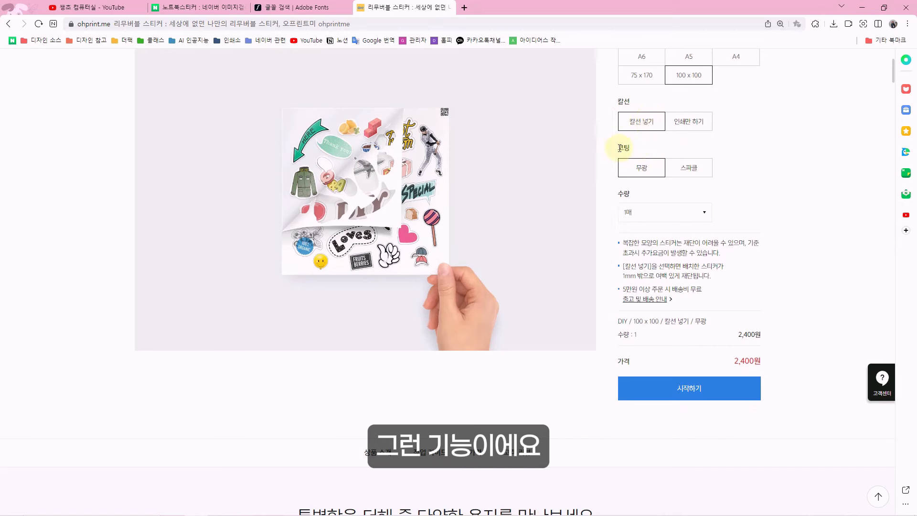
mouse_move(640, 173)
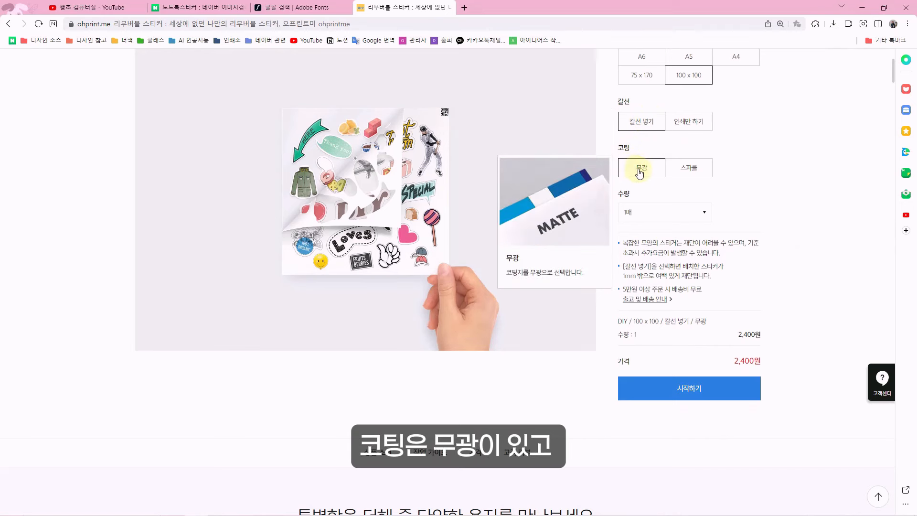
left_click(688, 172)
left_click(630, 212)
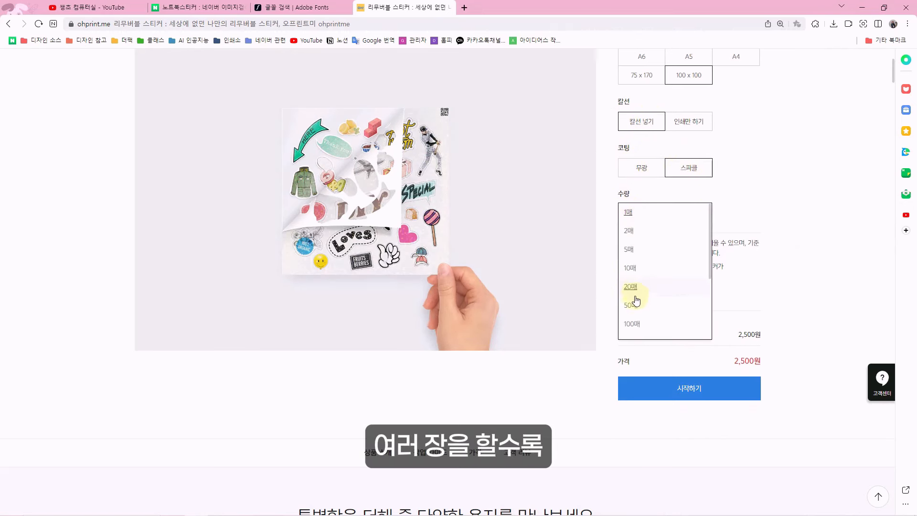
left_click(744, 266)
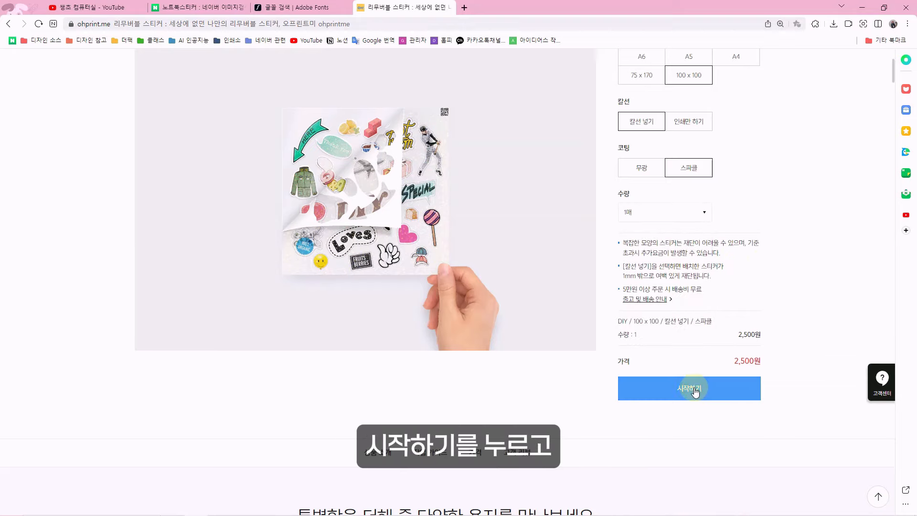
left_click(693, 387)
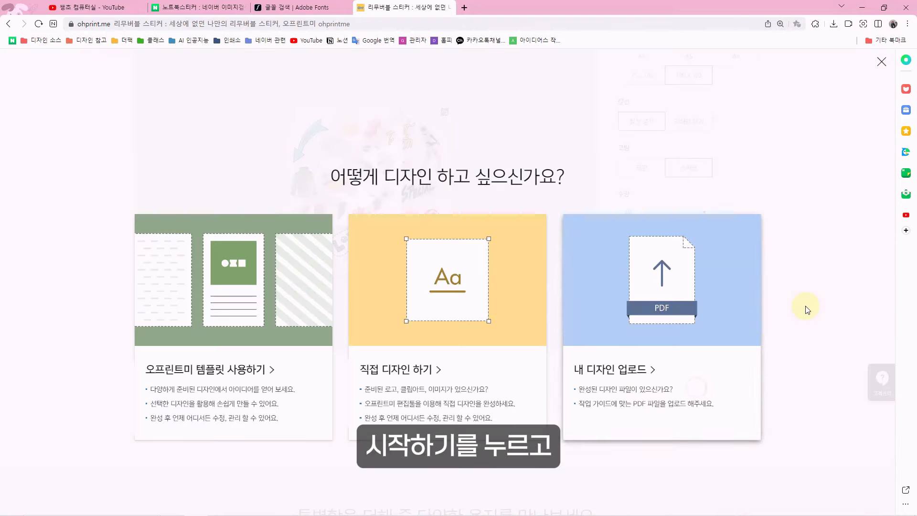
left_click(458, 309)
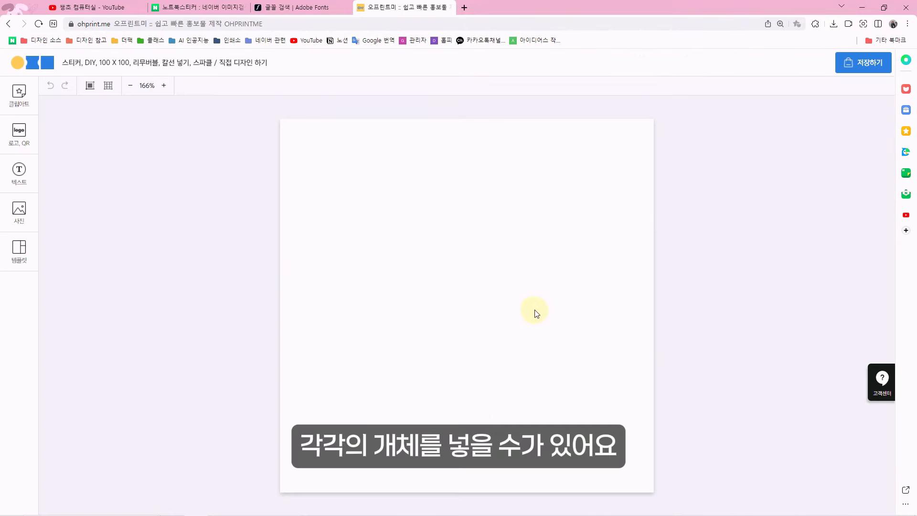
- Insert the chick image, place it in the sheet's upper-left corner, and shrink it to about 18.9 x 20.6 mm
left_click(18, 221)
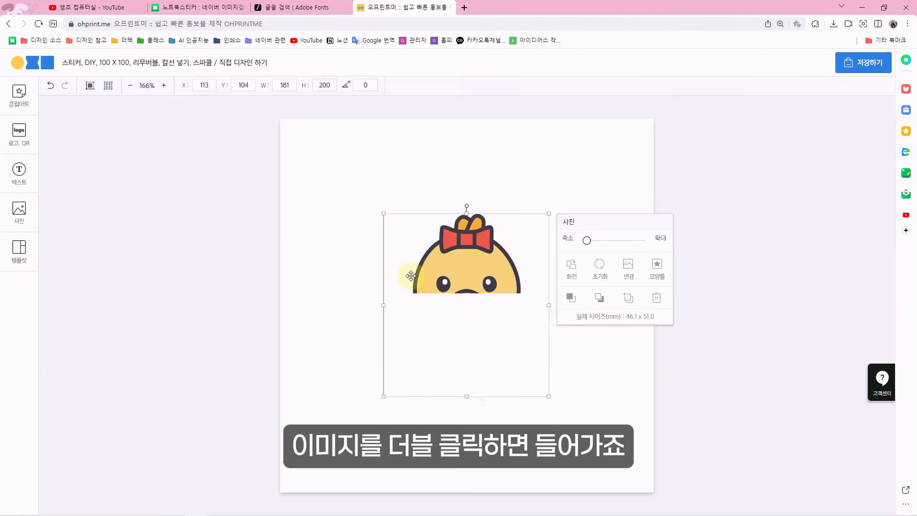
left_click_drag(471, 321, 395, 254)
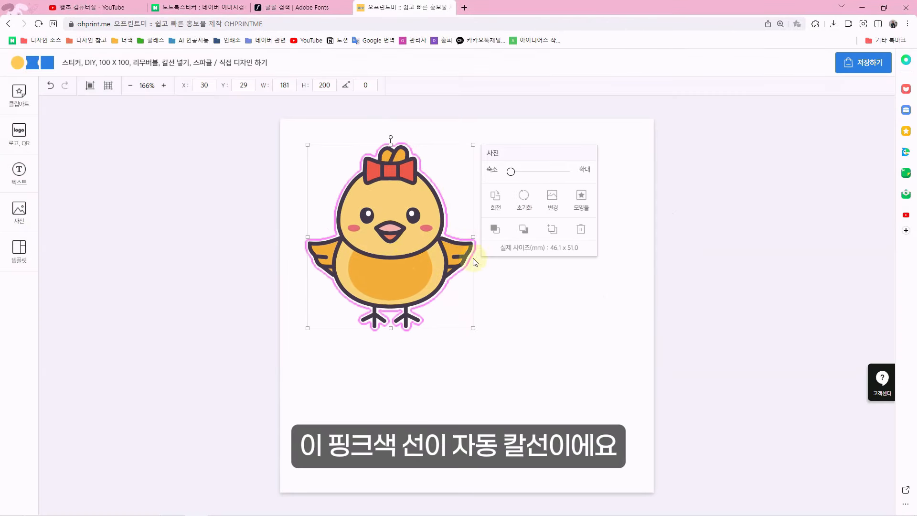
left_click_drag(473, 328, 375, 219)
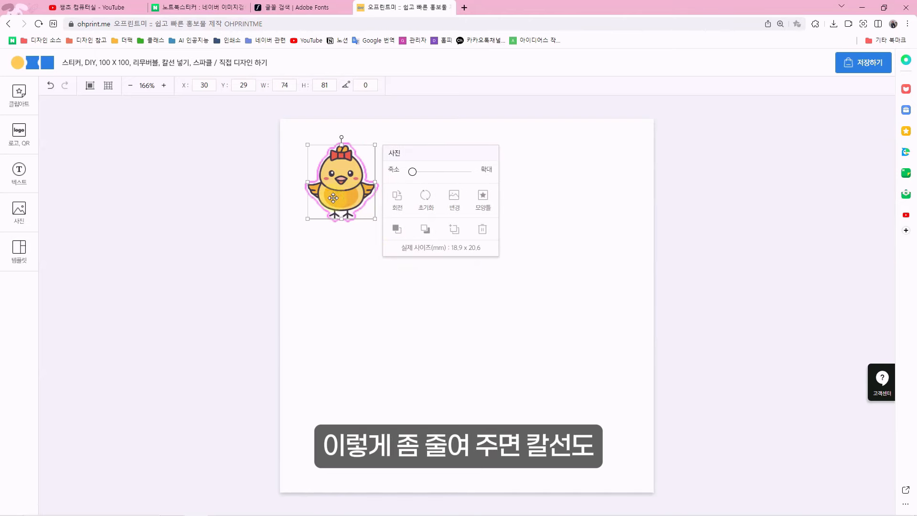
- Insert the bear image, shrink it, and place it in the sheet's upper-right corner
left_click(455, 197)
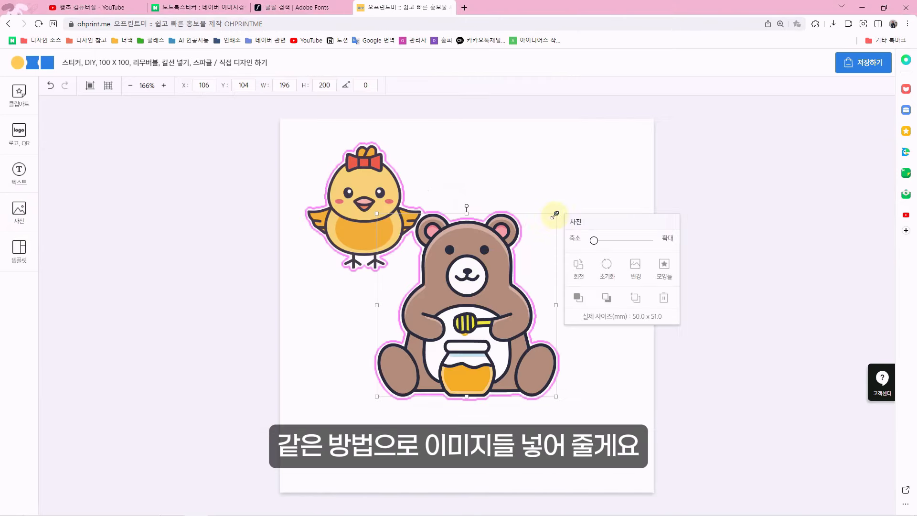
left_click_drag(556, 213, 493, 288)
left_click_drag(448, 341, 567, 225)
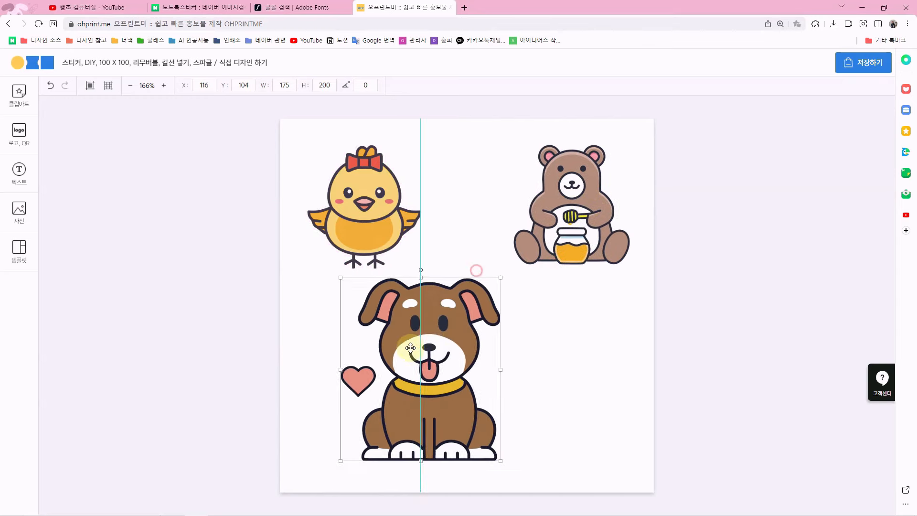
- Shrink the puppy image below the chick, and place the rabbit below the bear at about 23.7 x 41.8 mm
left_click_drag(502, 274, 468, 290)
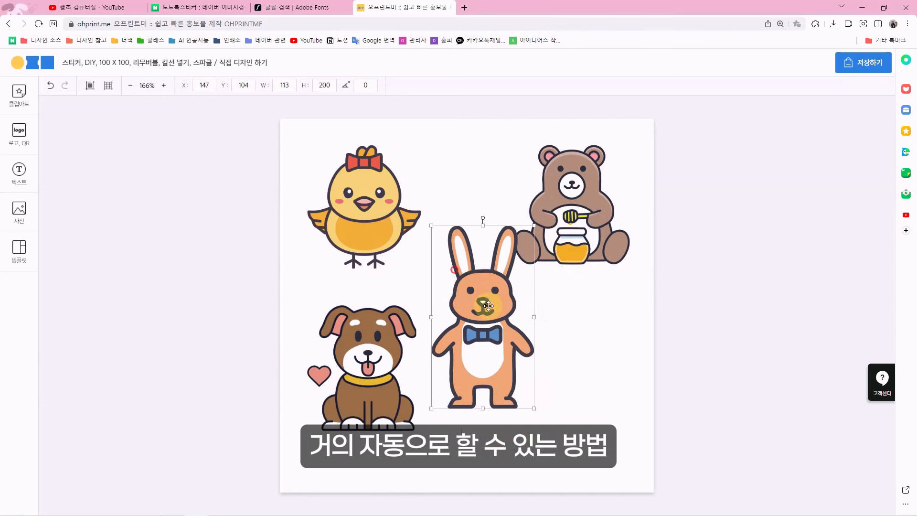
left_click_drag(453, 279, 478, 300)
left_click_drag(544, 389, 593, 375)
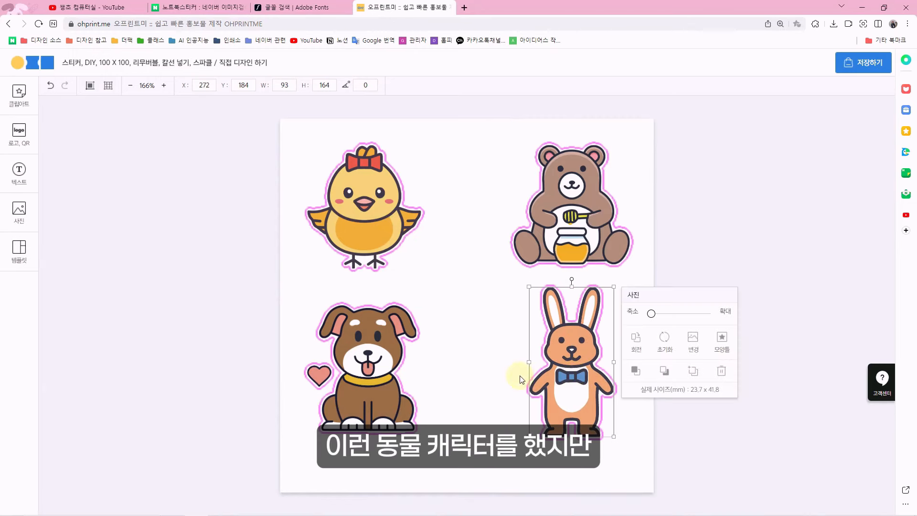
- Insert the SSAENGCHO FRIENDS lettering image (자산 10) and shrink it in the centre of the sheet between the characters
left_click(19, 210)
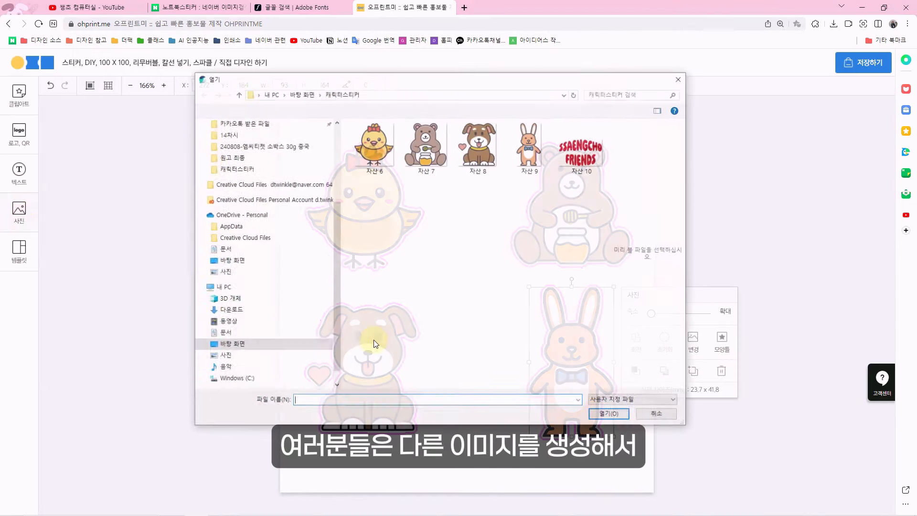
left_click(582, 165)
double_click(582, 165)
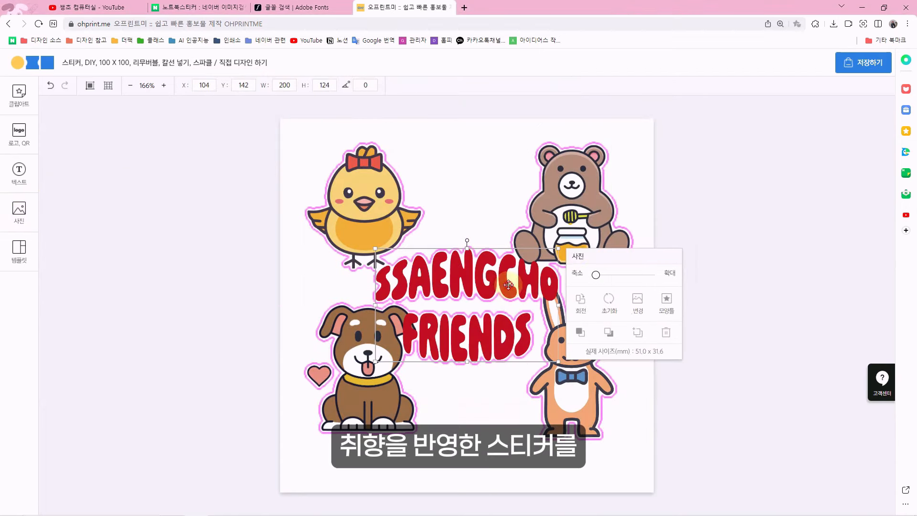
left_click_drag(559, 248, 523, 262)
- Deselect the artwork and save the finished sticker sheet design
left_click(762, 267)
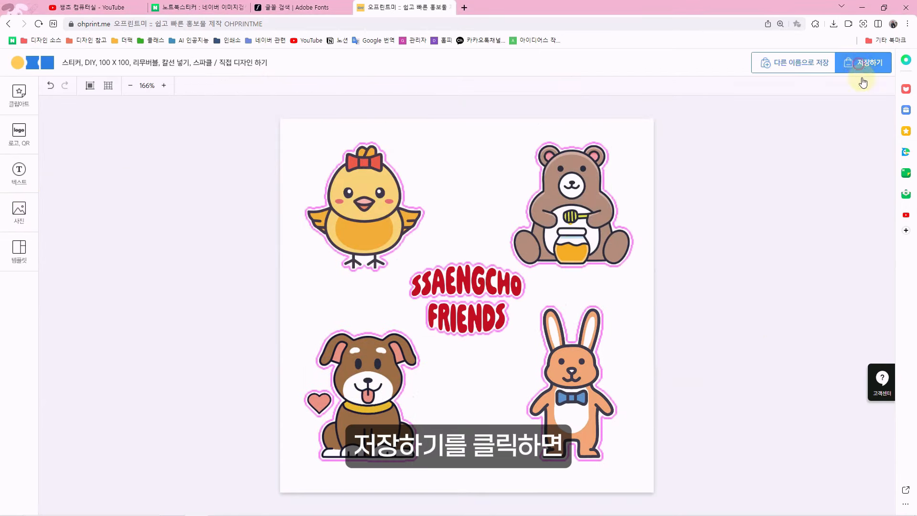
left_click(860, 64)
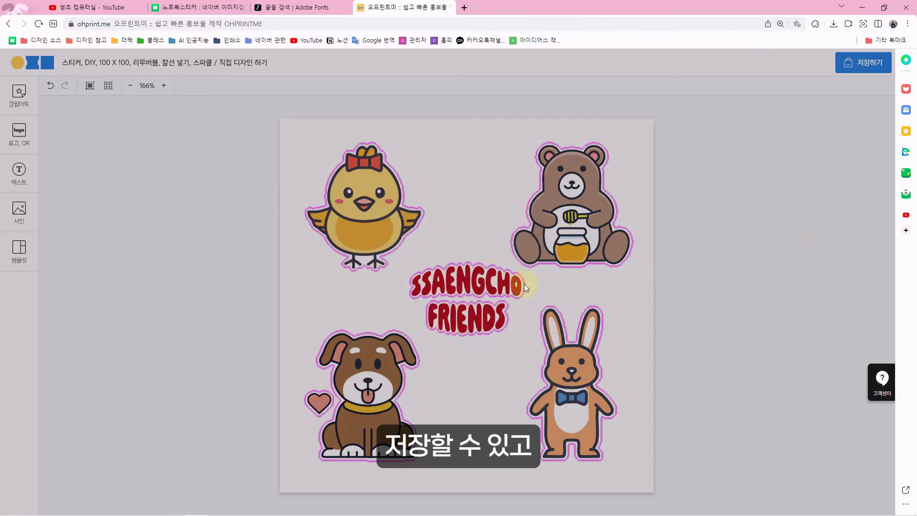
- Go to the shopping cart and locate the saved 100 X 100 removable DIY sticker sheet
left_click(481, 311)
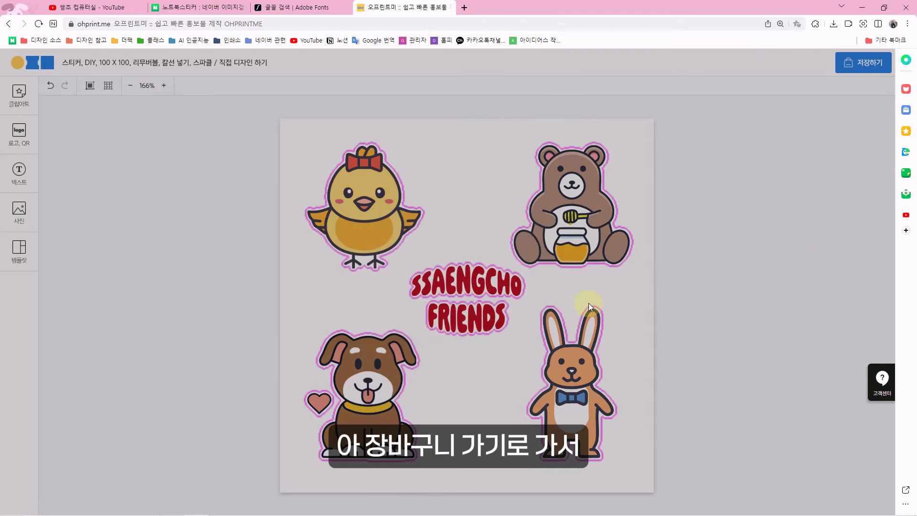
scroll(753, 310, "down", 5)
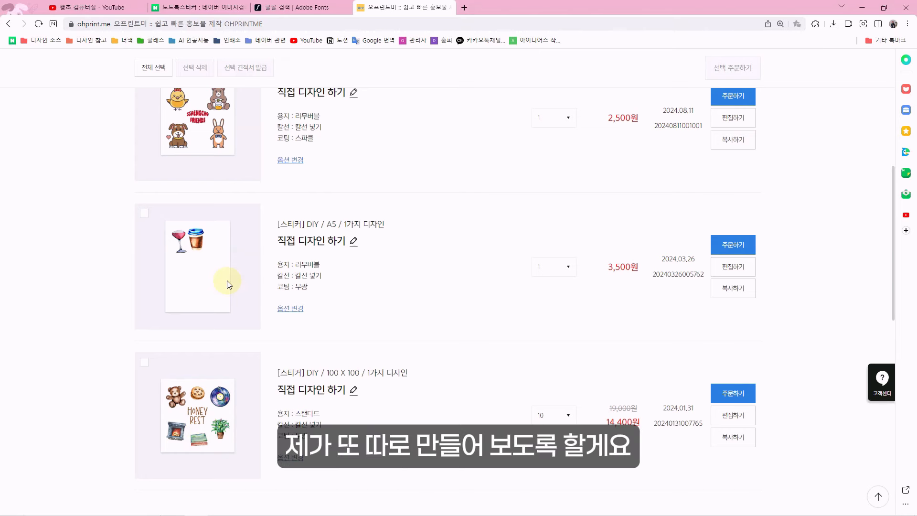
scroll(230, 285, "up", 3)
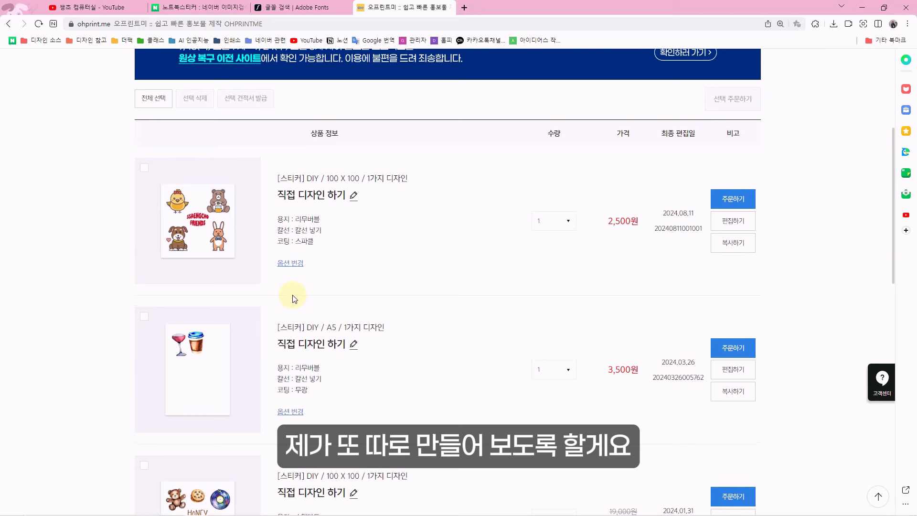
- Start the order for the 100 X 100 character sticker sheet and review its delivery, discount and payment sections
left_click(732, 199)
scroll(539, 252, "down", 2)
scroll(540, 252, "down", 9)
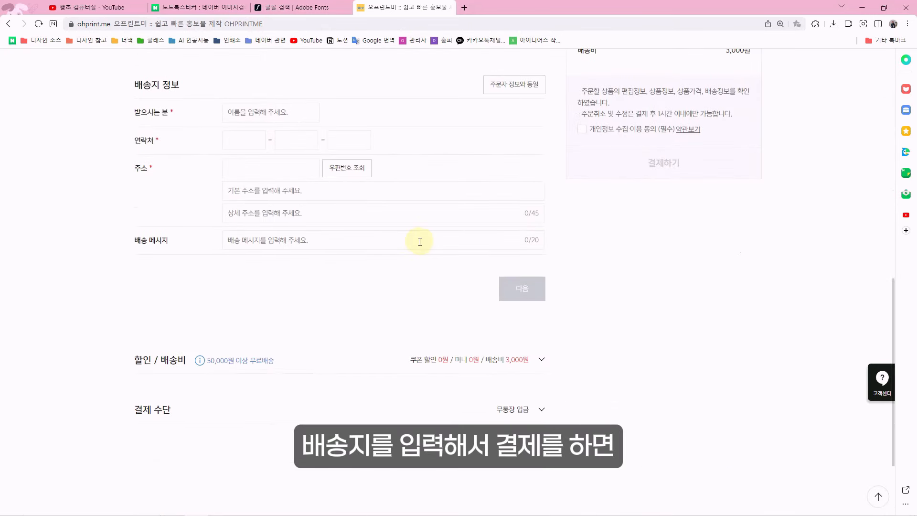
scroll(707, 253, "down", 2)
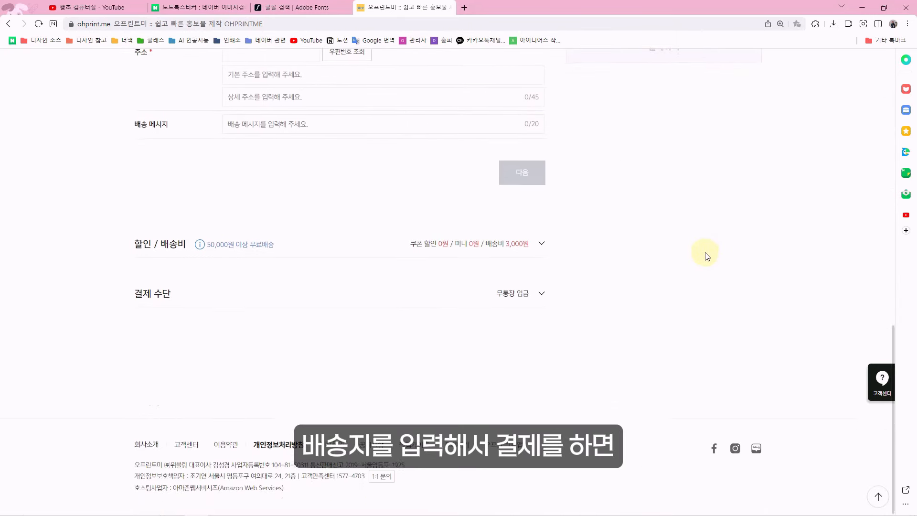
scroll(707, 253, "up", 2)
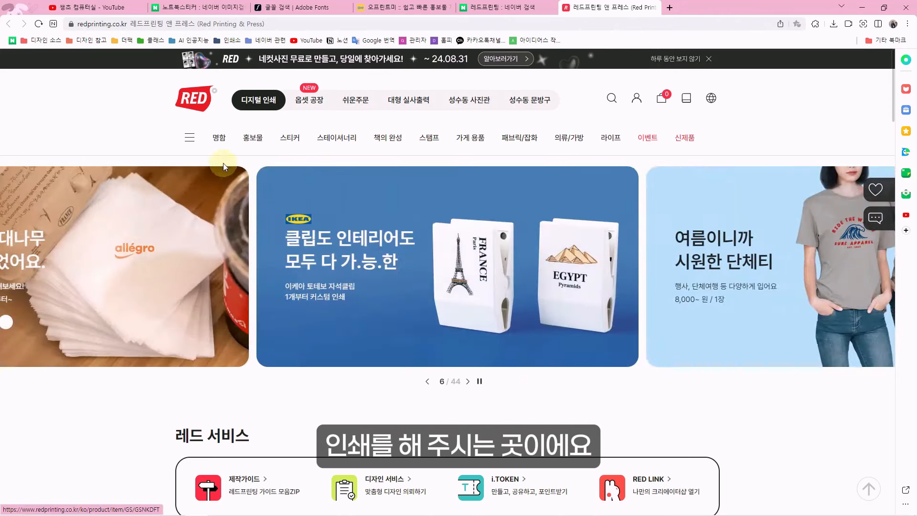
- Browse the sticker category on the Red Printing site and open the fixed-price free-form sticker product (자유형 스티커_정가)
left_click(291, 139)
scroll(799, 329, "down", 5)
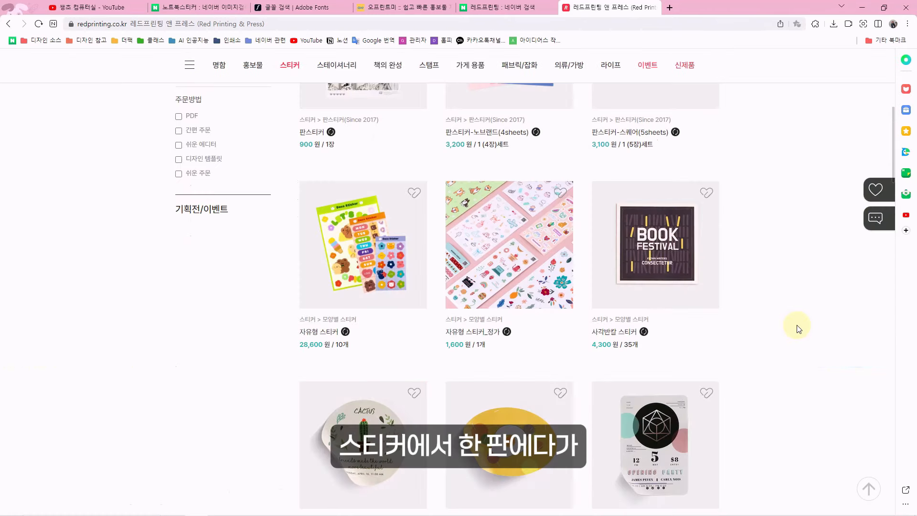
scroll(798, 328, "up", 3)
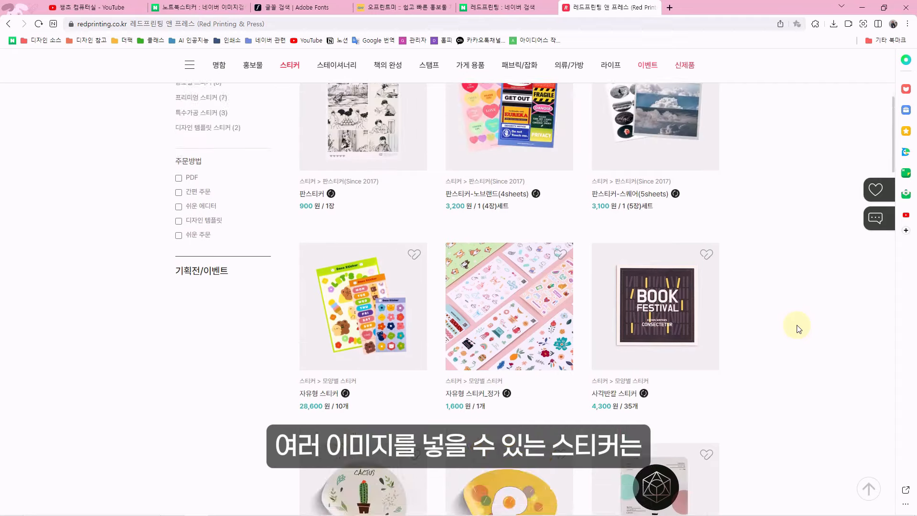
left_click(526, 358)
- Look through the available paper types and sheet sizes for the free-form sticker
left_click(327, 201)
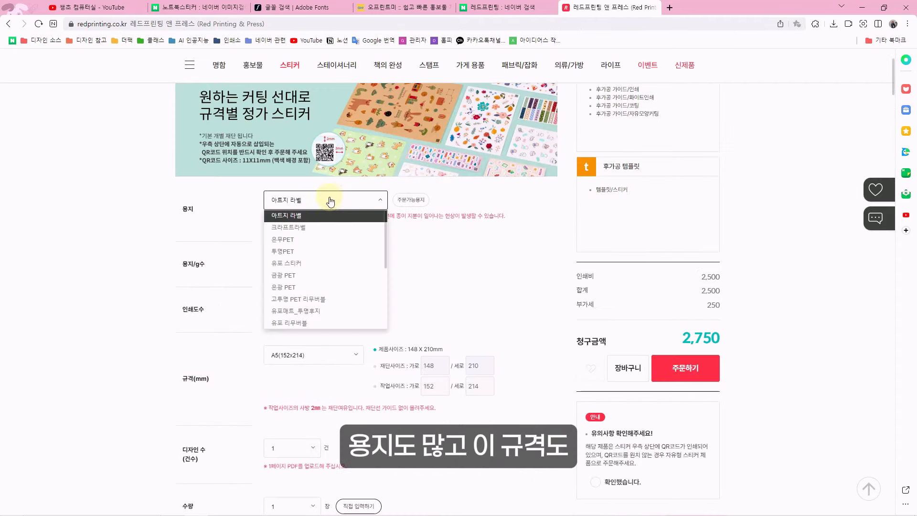
left_click(336, 356)
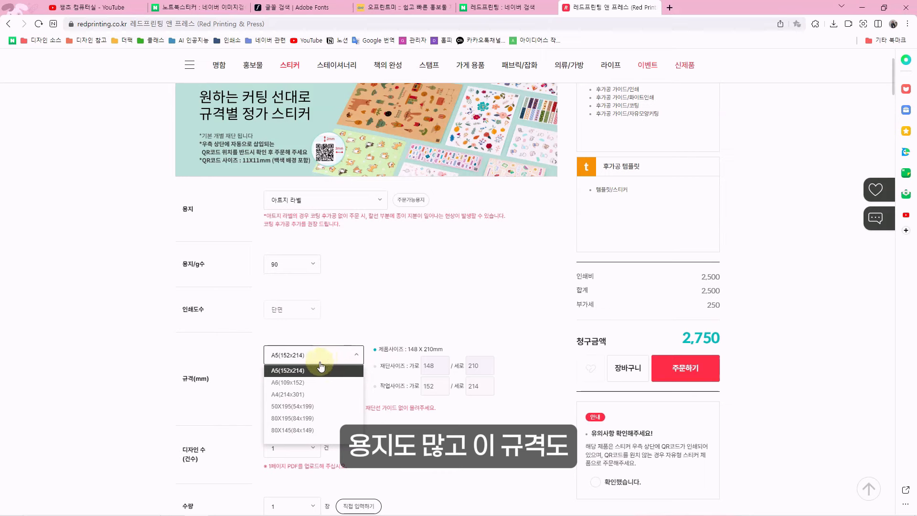
left_click(417, 297)
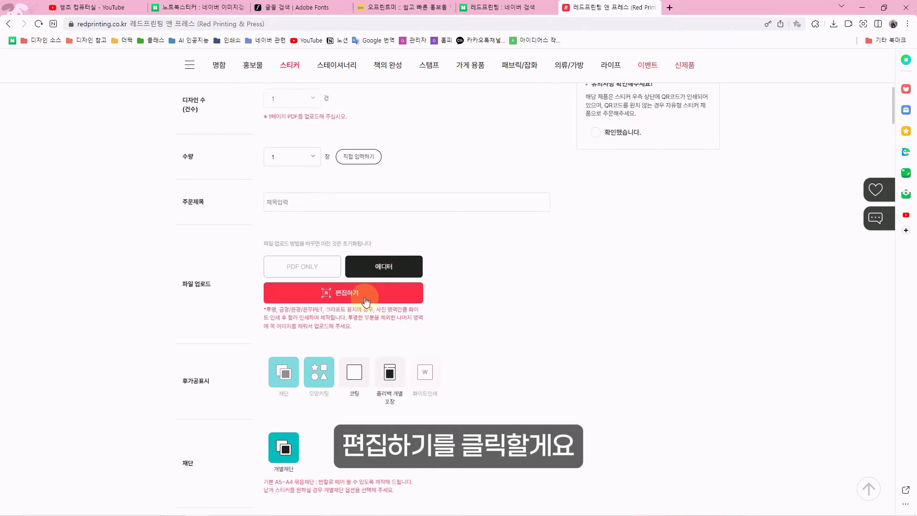
- Start editing the sticker design in the online editor and import all five images, 자산 6 to 자산 10
left_click(375, 300)
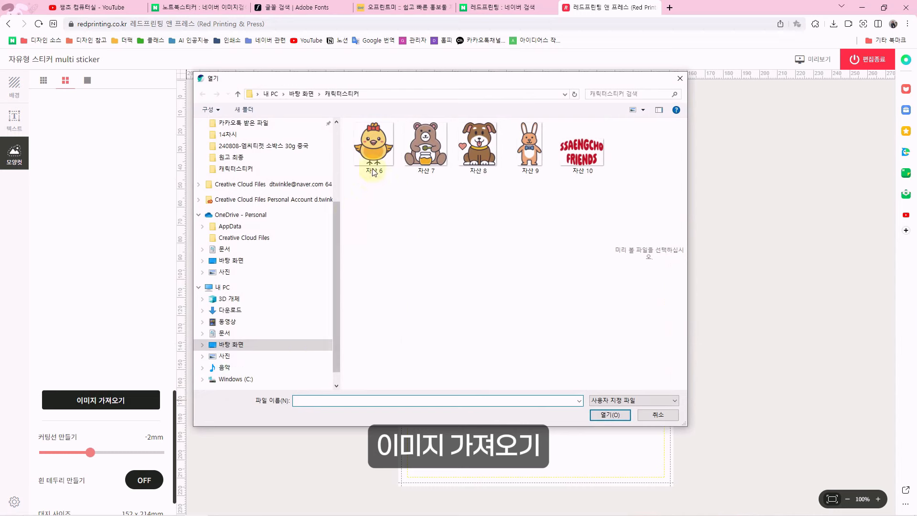
key("ctrl+a")
left_click(612, 416)
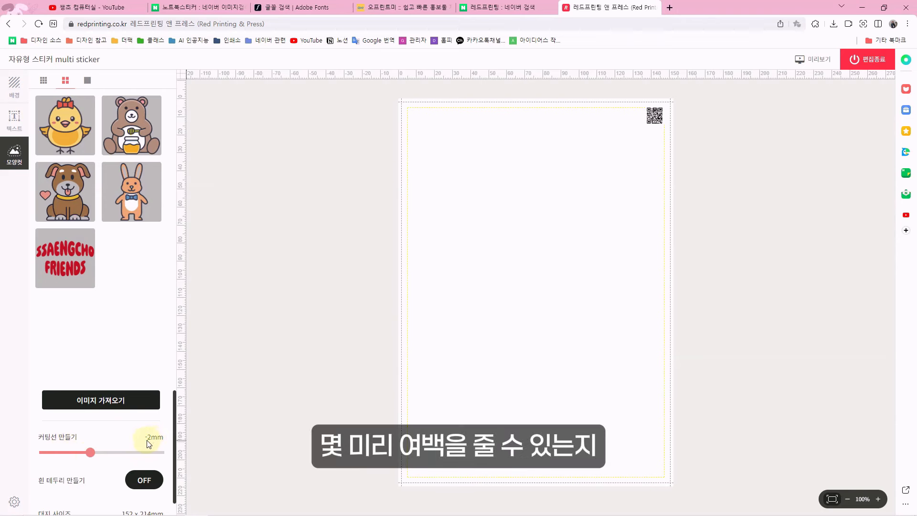
- Place the chick in the sheet's upper-left area and set the cut-line margin to 3 mm
left_click_drag(65, 125, 459, 170)
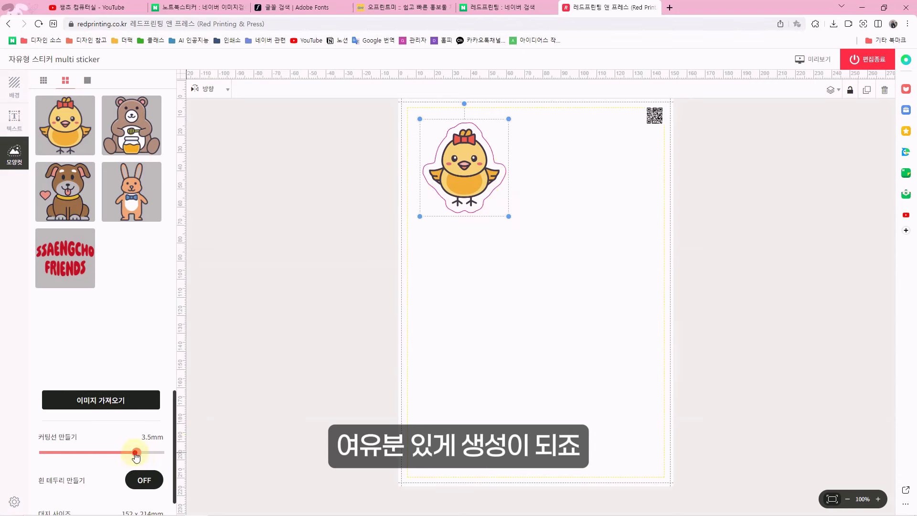
left_click_drag(136, 453, 128, 453)
- Add the bear beside the chick, and the puppy and a slightly tilted rabbit in the row below
left_click_drag(129, 125, 554, 168)
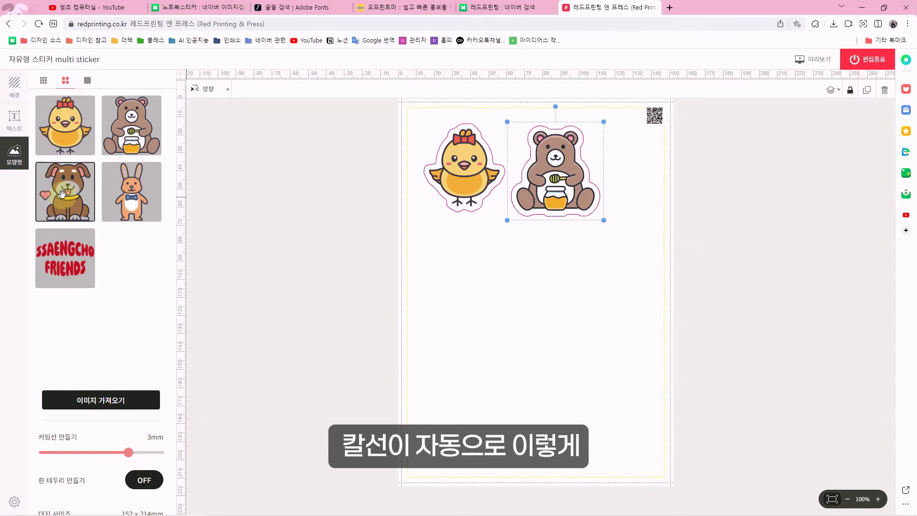
left_click_drag(62, 193, 466, 277)
left_click_drag(132, 191, 551, 280)
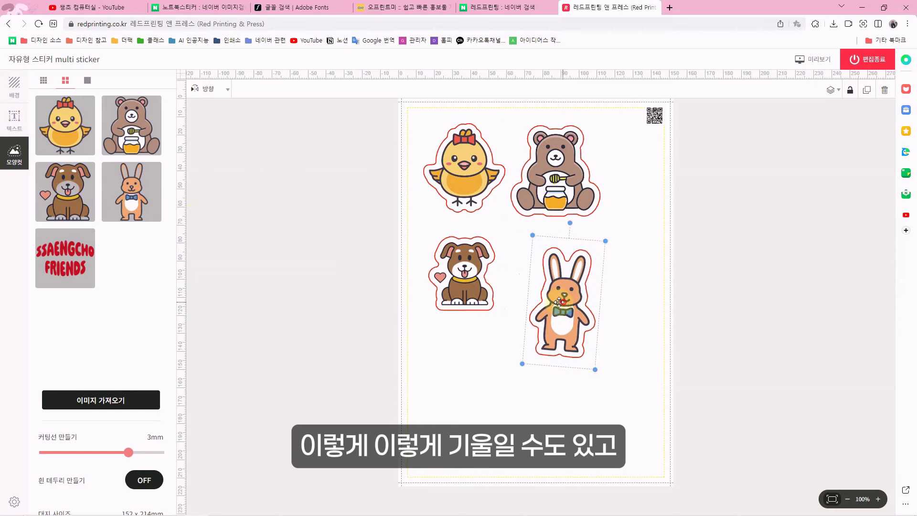
- Add the SSAENGCHO FRIENDS lettering in the middle of the artwork and spread the four characters around it
left_click_drag(565, 308, 539, 302)
left_click_drag(63, 253, 502, 382)
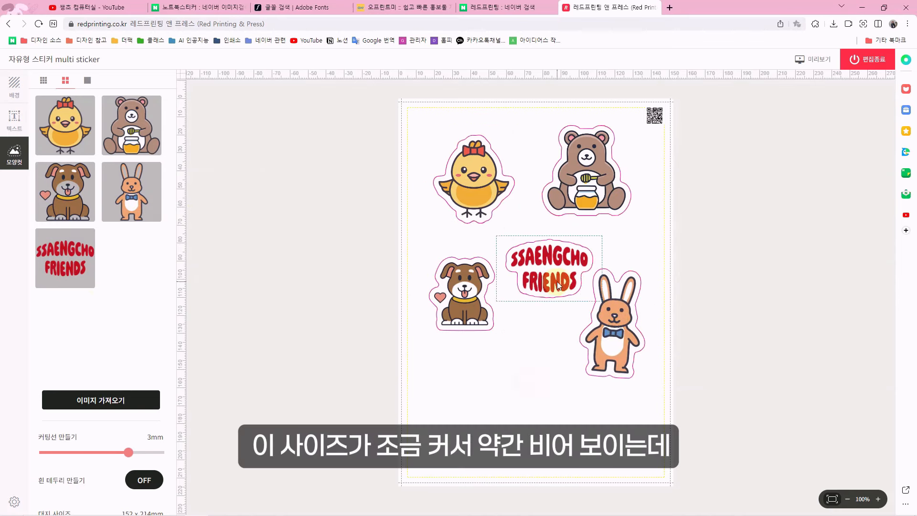
left_click_drag(557, 282, 553, 280)
left_click(555, 362)
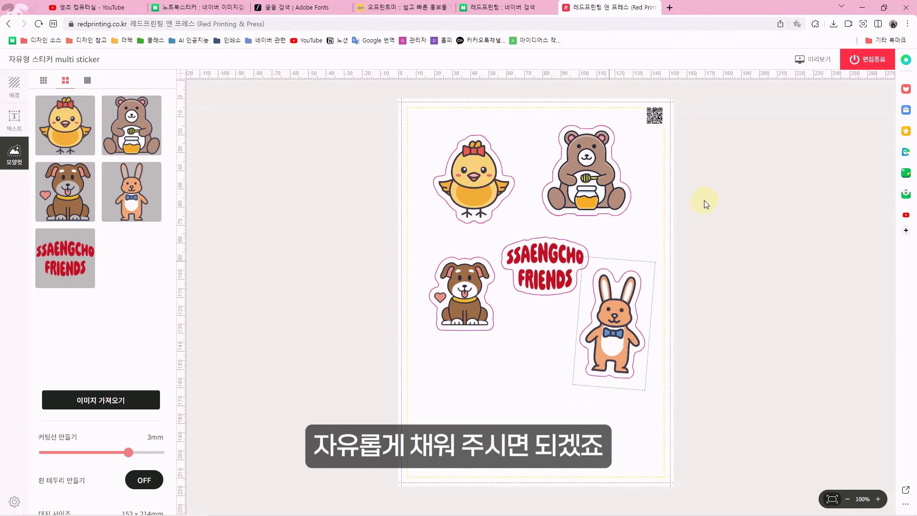
- Finish editing the design and add a single-sided glossy coating (유광) to the sticker
left_click(867, 59)
left_click(498, 497)
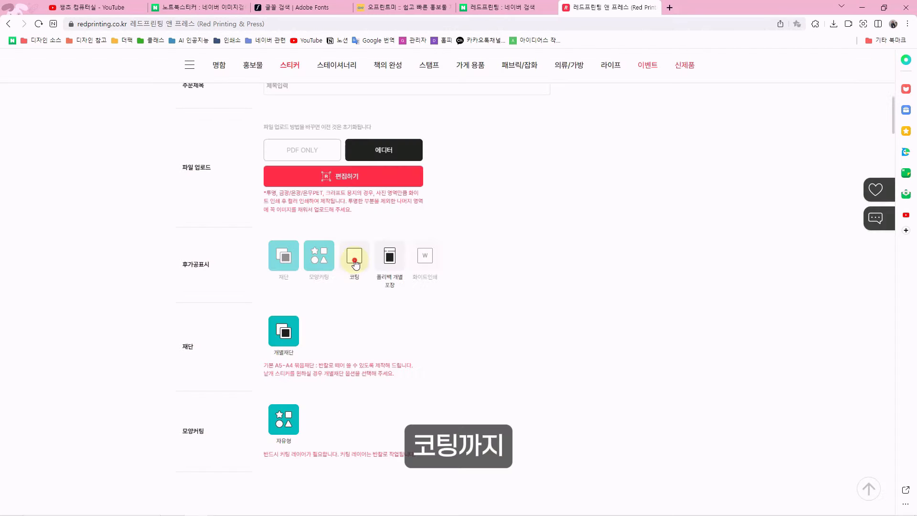
left_click(354, 256)
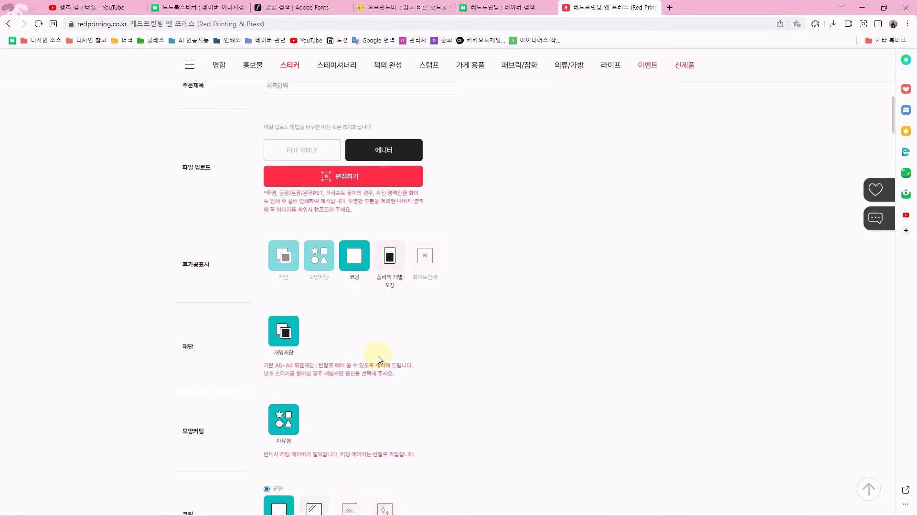
scroll(377, 355, "down", 2)
left_click(315, 404)
scroll(469, 352, "down", 2)
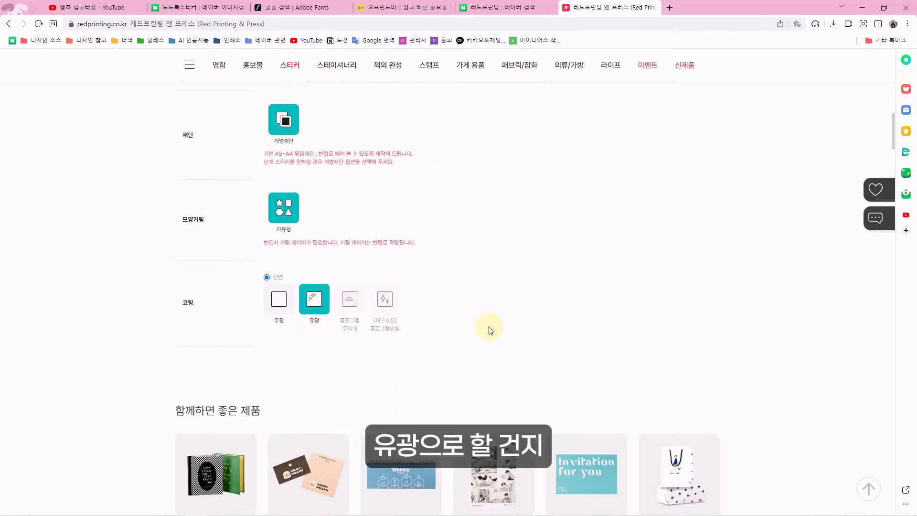
- Order the A5 free-form sticker and review the delivery address, coupon and payment sections of the order form
scroll(487, 328, "up", 10)
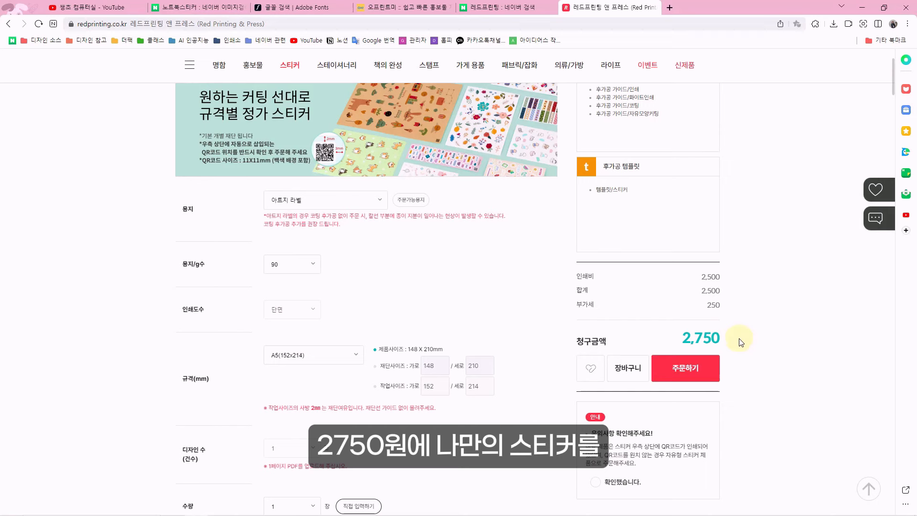
left_click(686, 369)
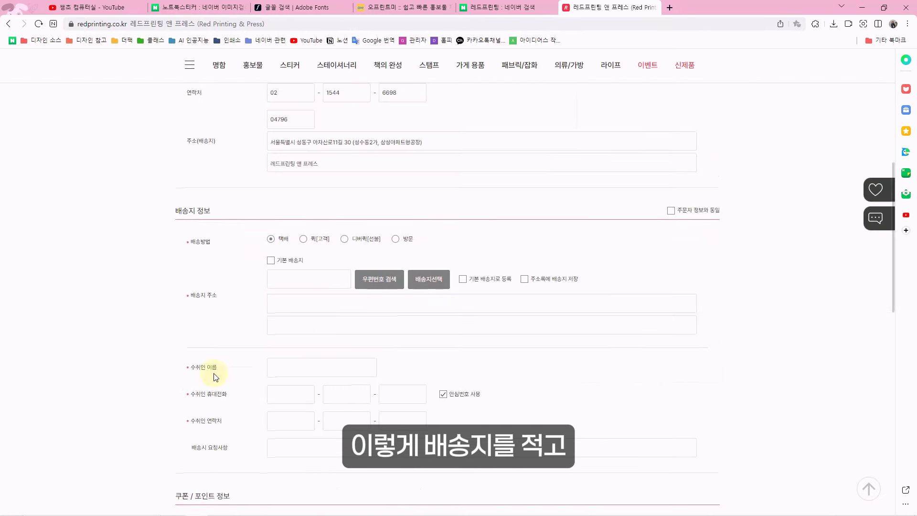
scroll(430, 351, "down", 7)
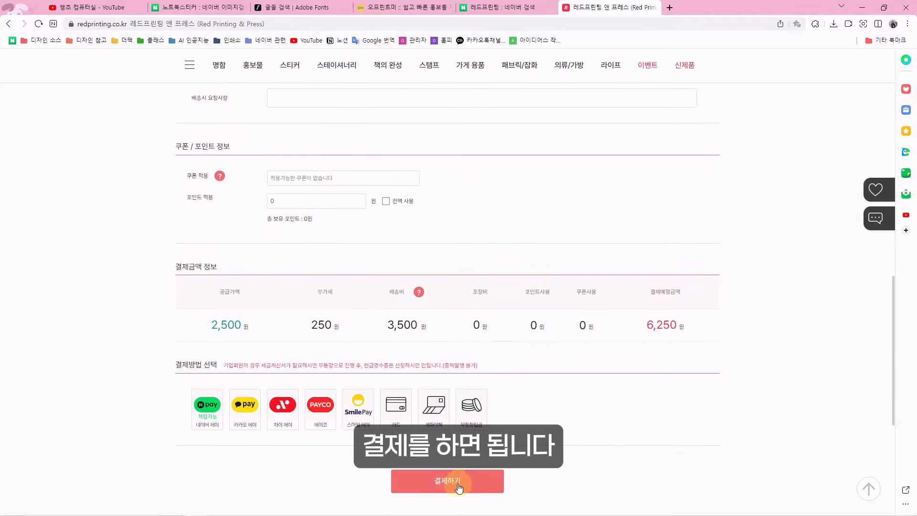